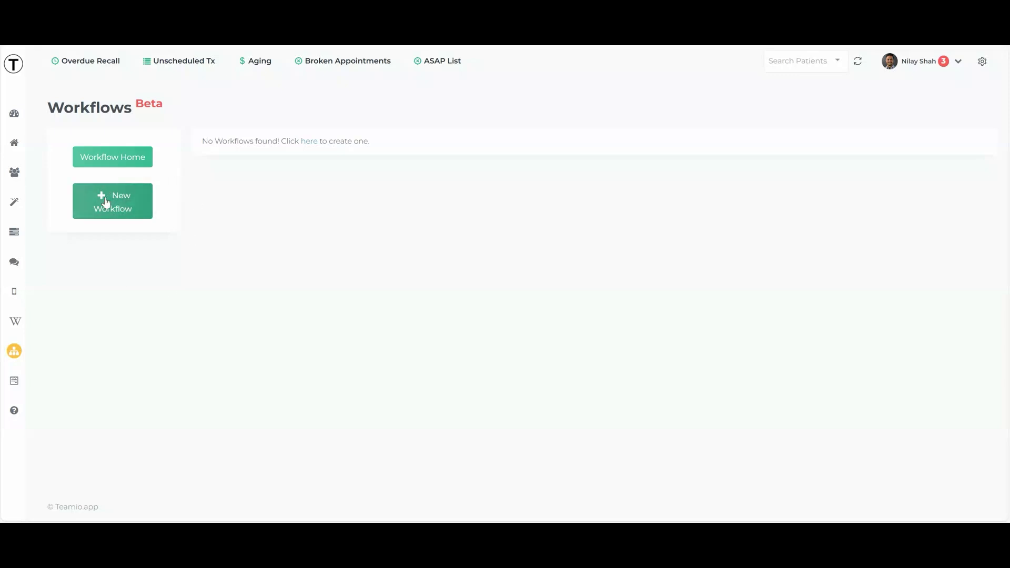
- Create a new workflow with an Appointment Completed trigger and attach an Assign Teamio Task action below it
click(107, 203)
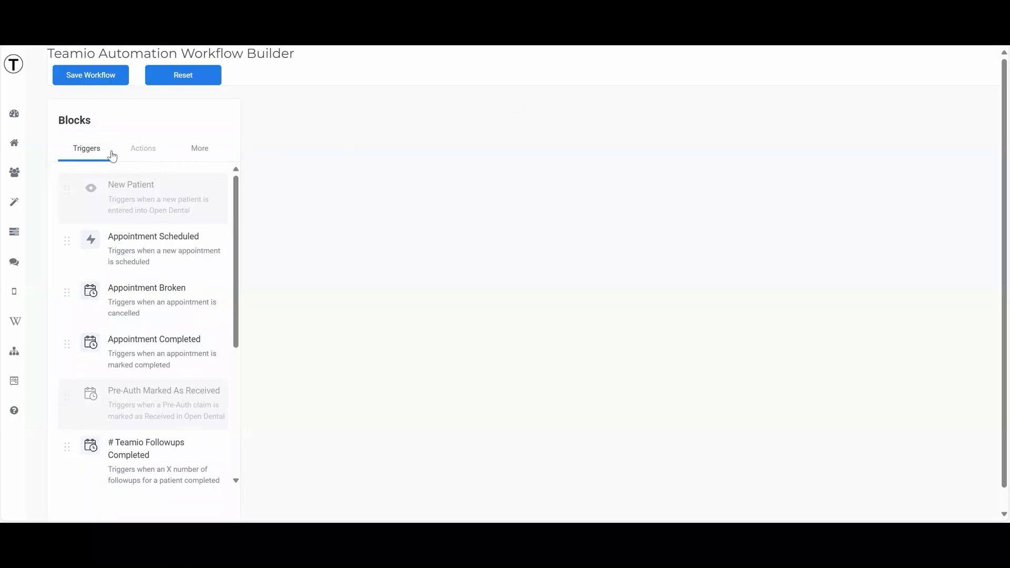
click(136, 148)
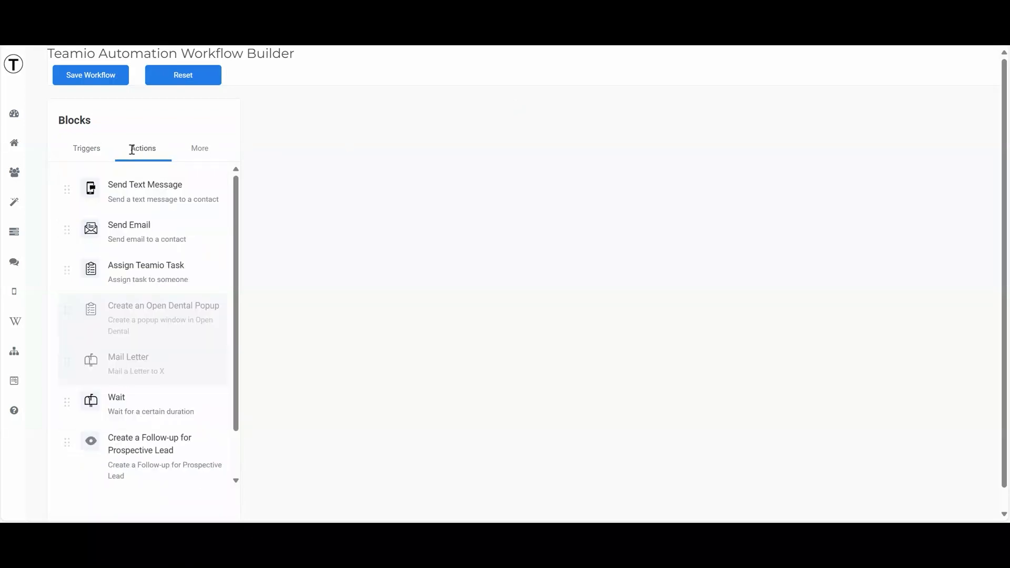
click(98, 156)
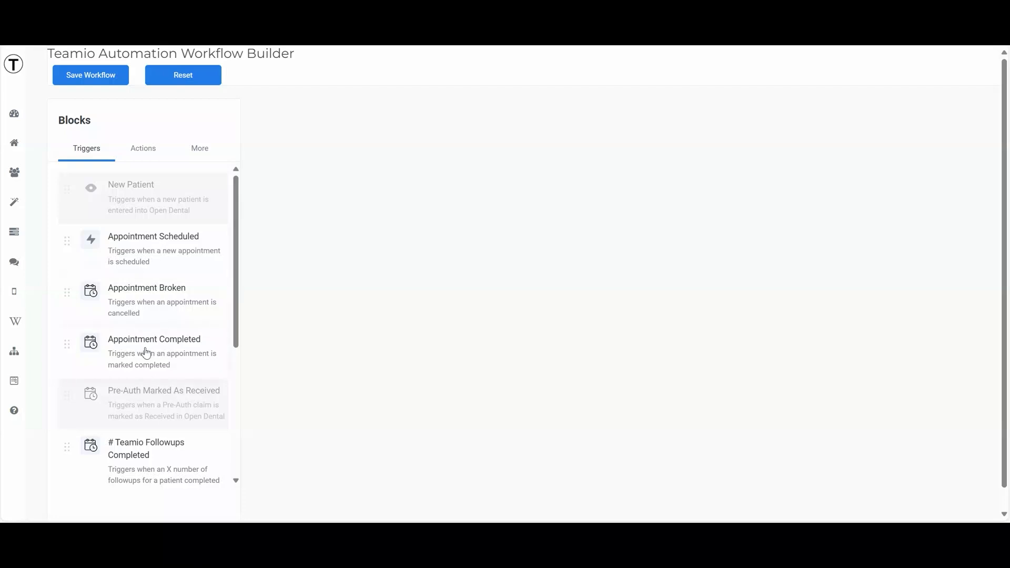
drag(147, 353, 549, 176)
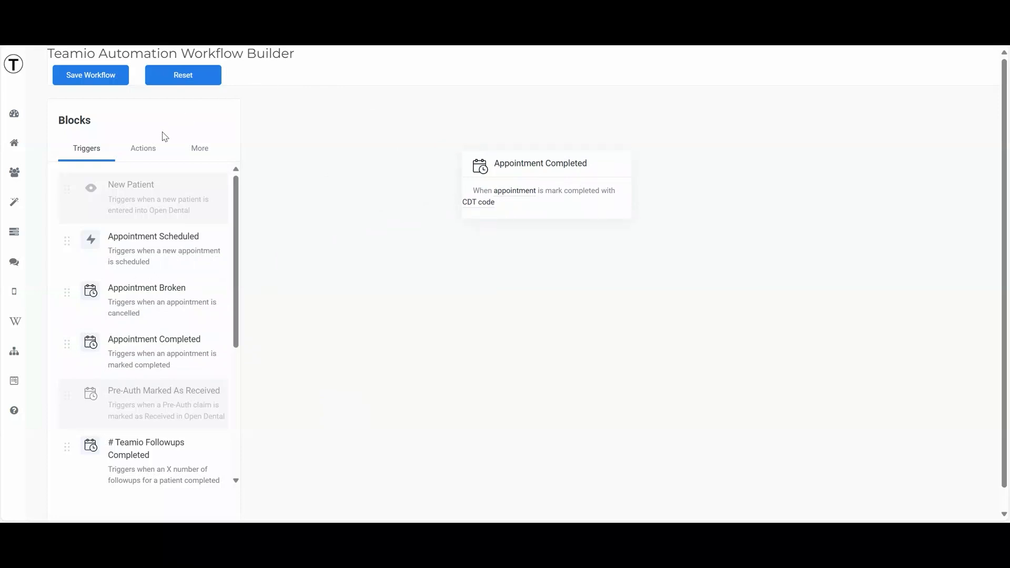
click(148, 158)
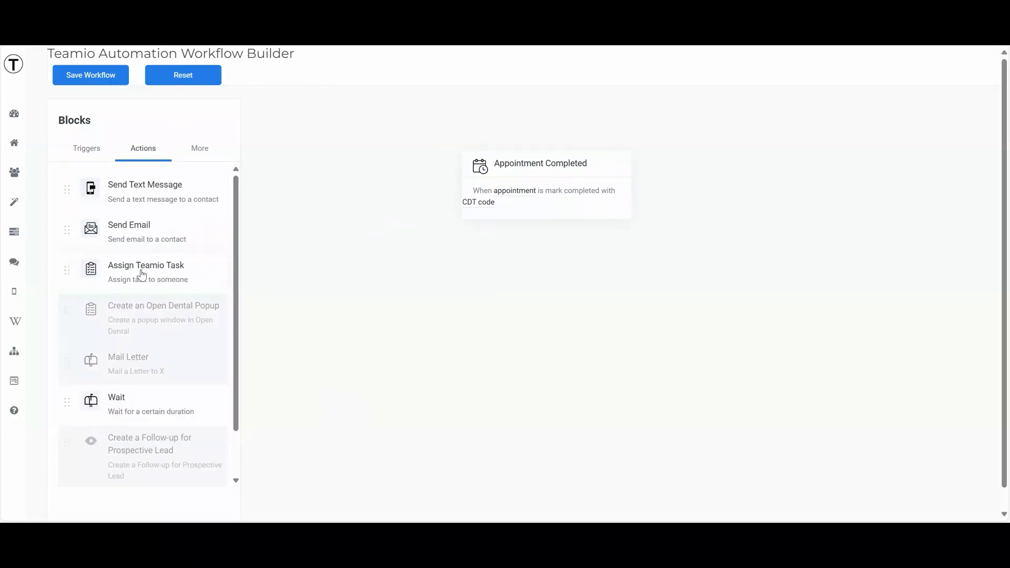
drag(142, 274, 493, 258)
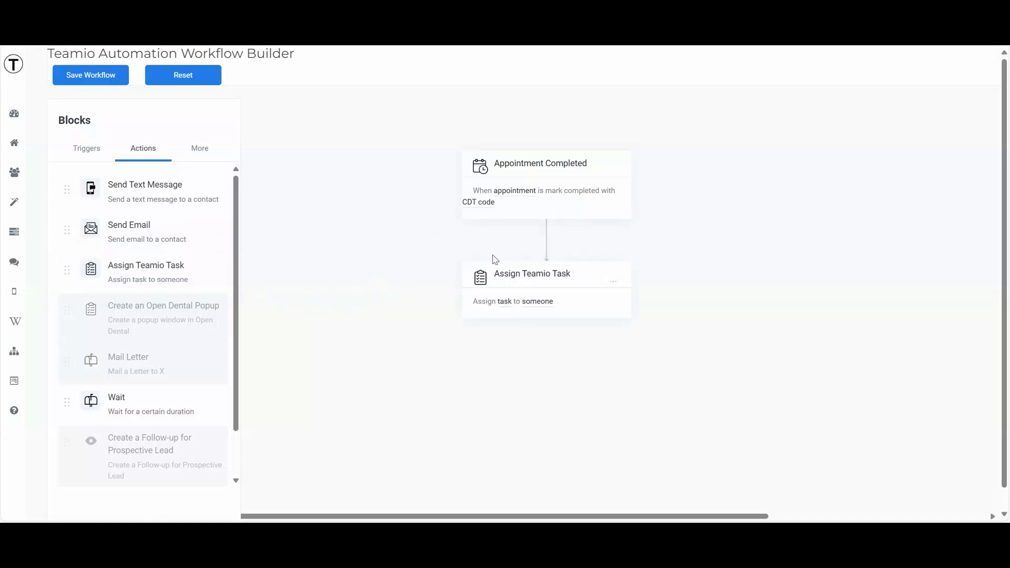
- In the Assign Teamio Task properties, set the procedure code condition to ClearAlignRECOR - Clear Aligner Records
click(531, 280)
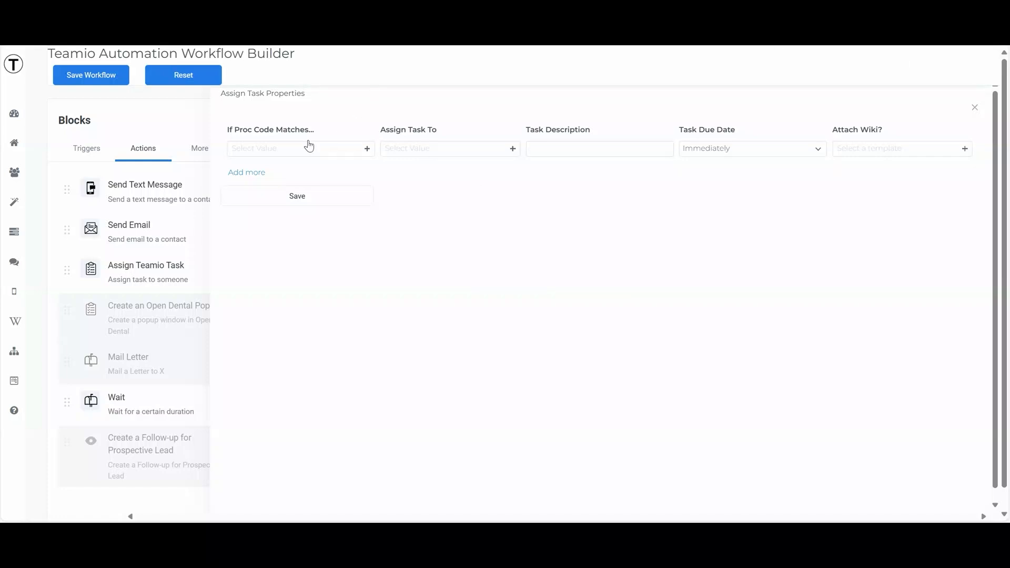
click(294, 153)
text(clear )
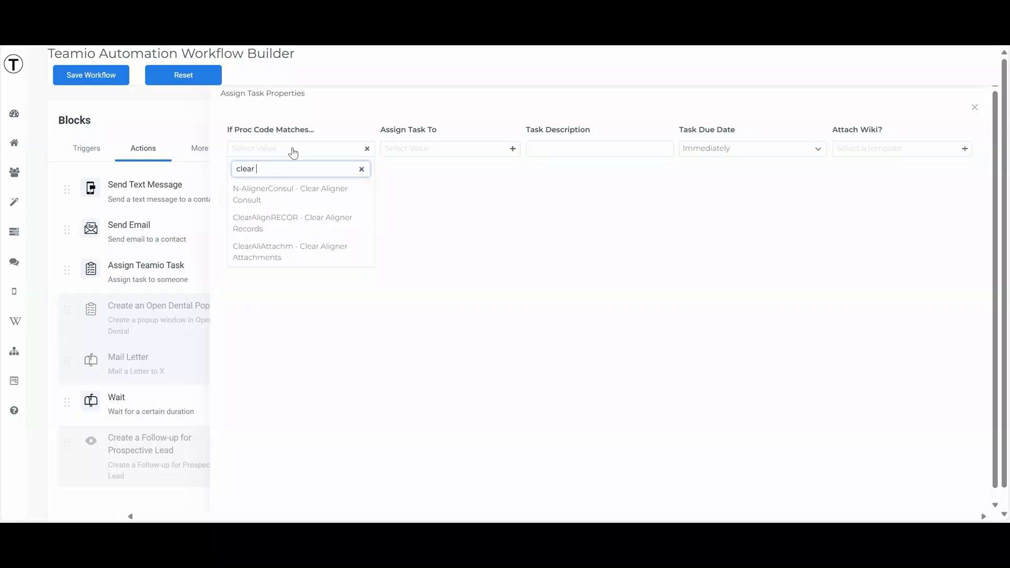
text(align)
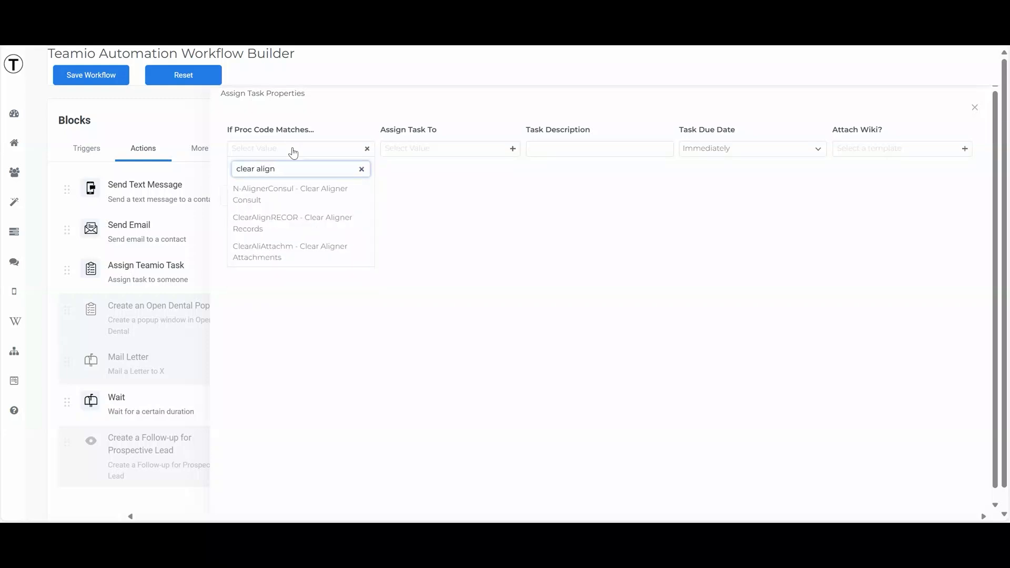
click(293, 230)
- Assign the workflow's task to two team members
click(429, 155)
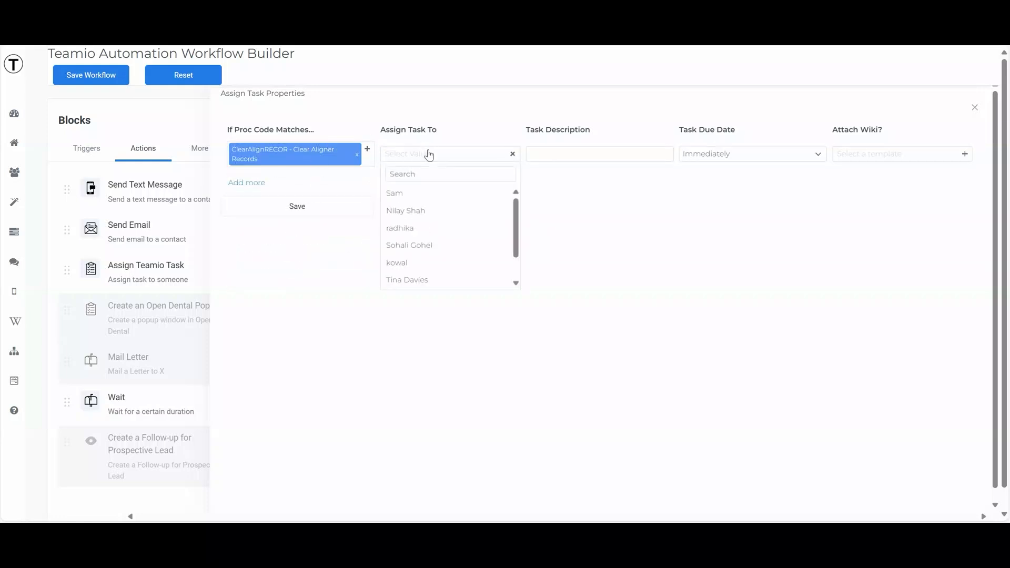
click(419, 232)
click(458, 156)
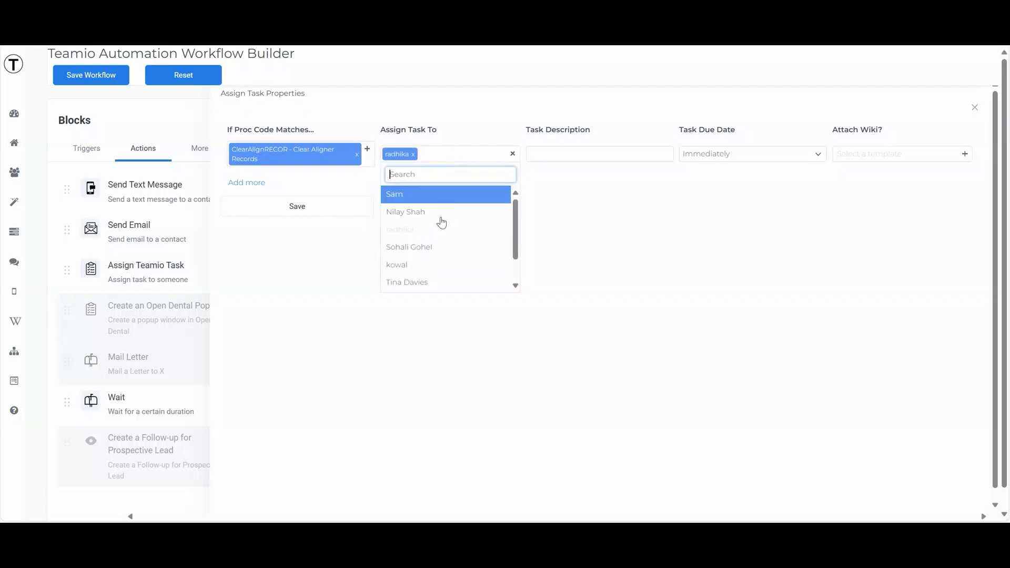
click(428, 250)
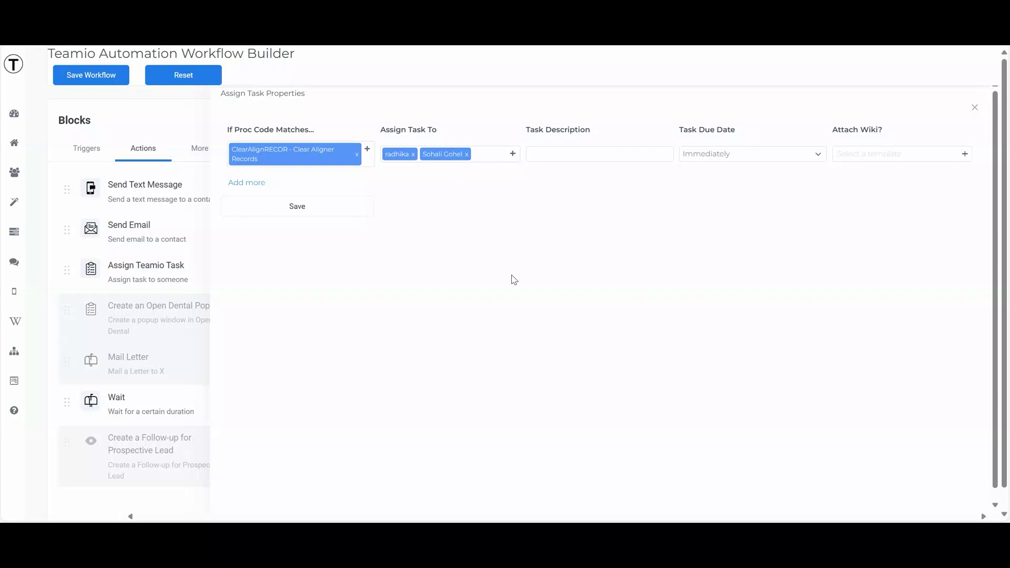
- Enter the task description "prep, design and submit case to ArchForm"
click(553, 155)
text(prep)
text(,)
text( design and subm)
text(it case to A)
text(rchForm)
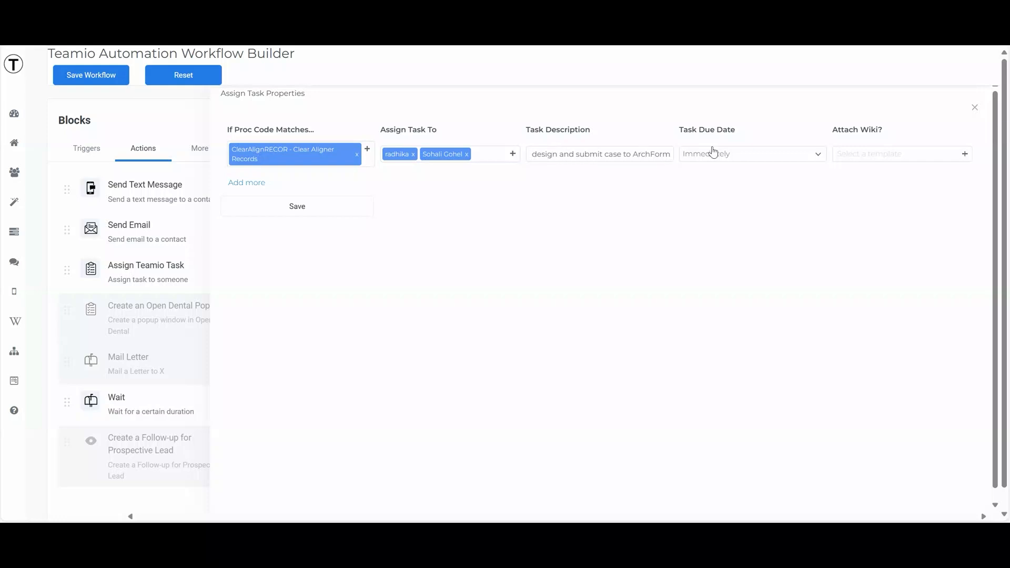
- Review the due date choices and the wiki templates that can be attached to the task
click(729, 154)
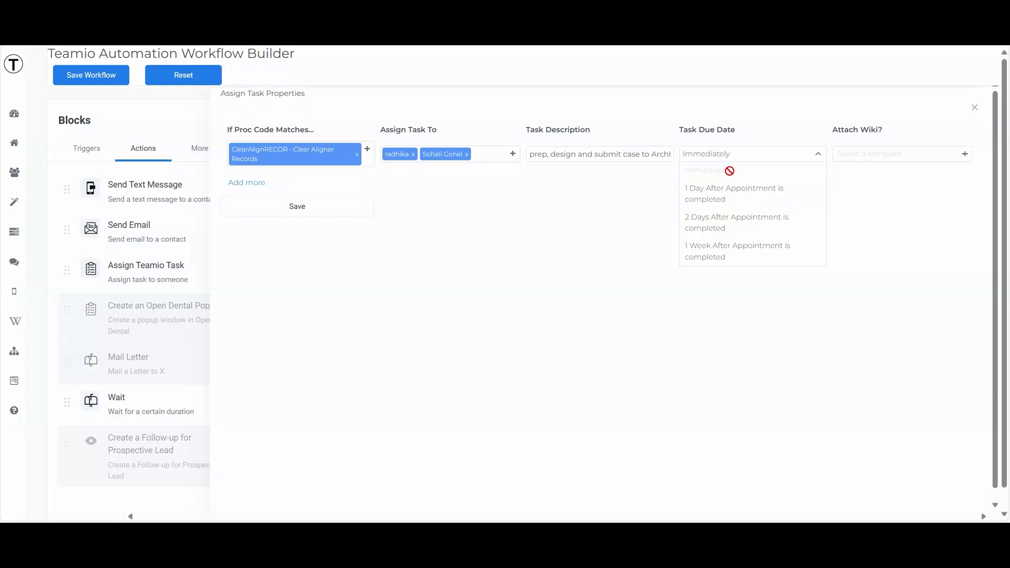
click(571, 202)
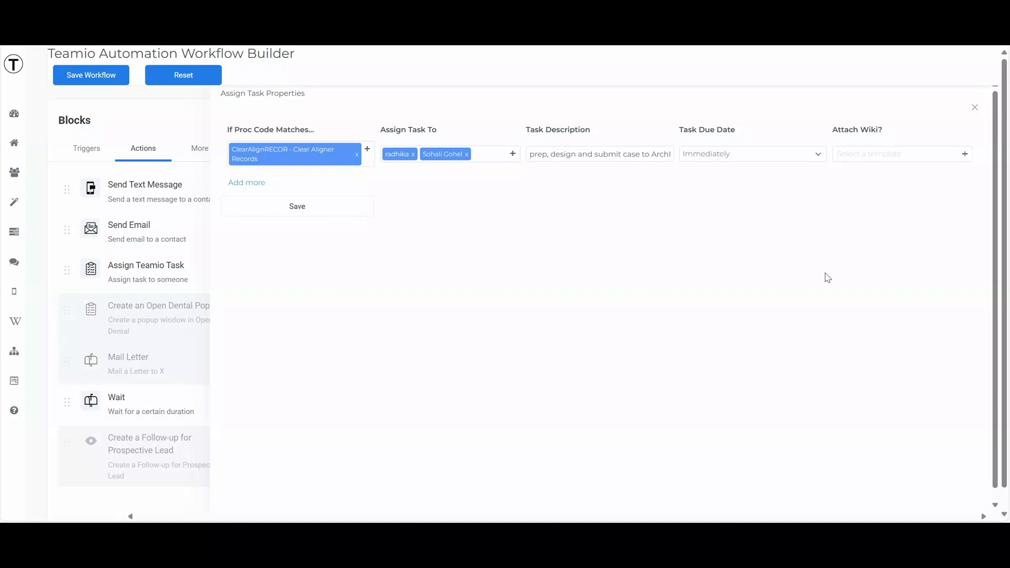
click(900, 163)
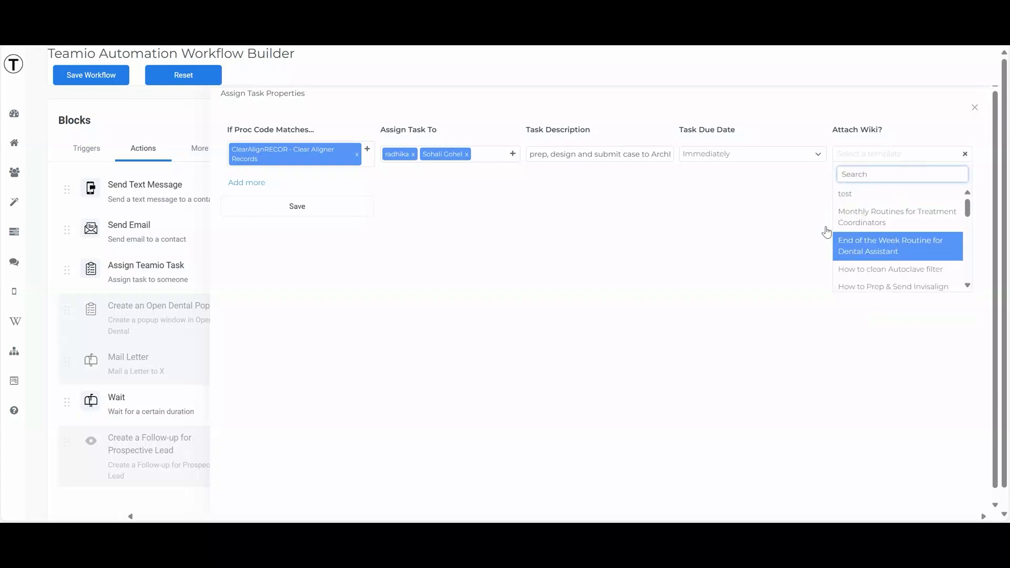
click(725, 213)
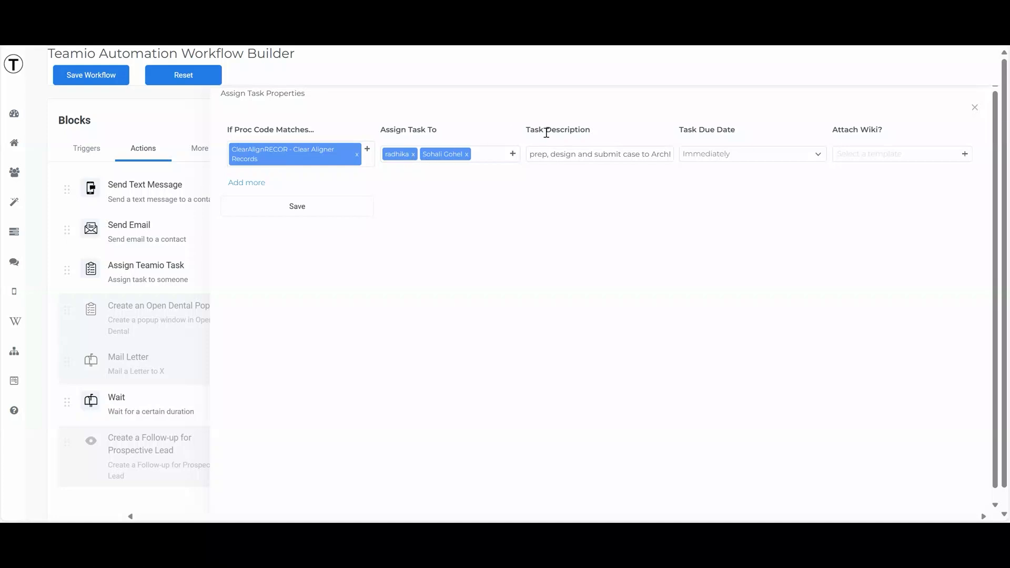
- Save the Assign Teamio Task properties, then reopen them to check the entries and save them again
click(575, 157)
click(295, 205)
click(975, 108)
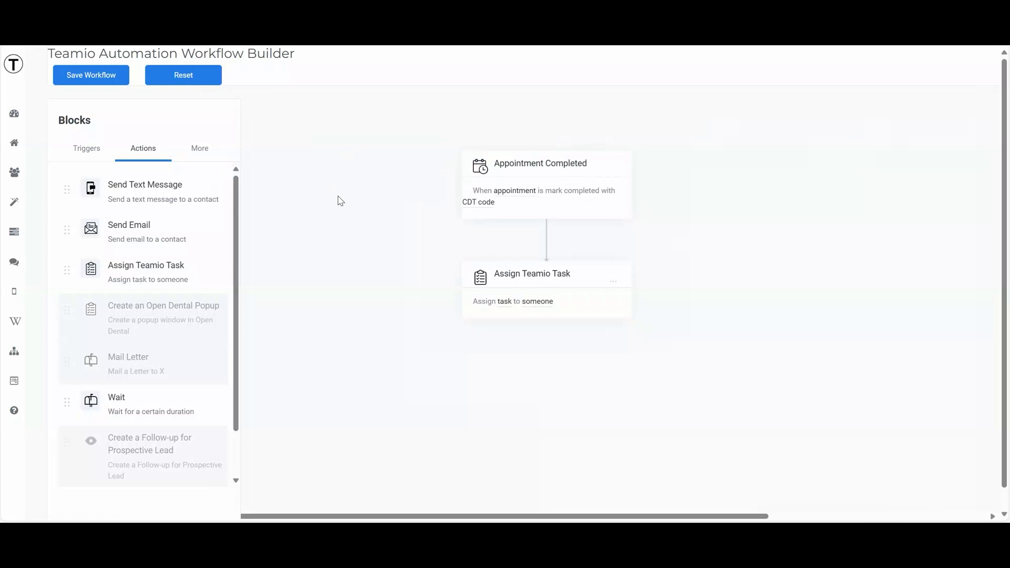
click(501, 271)
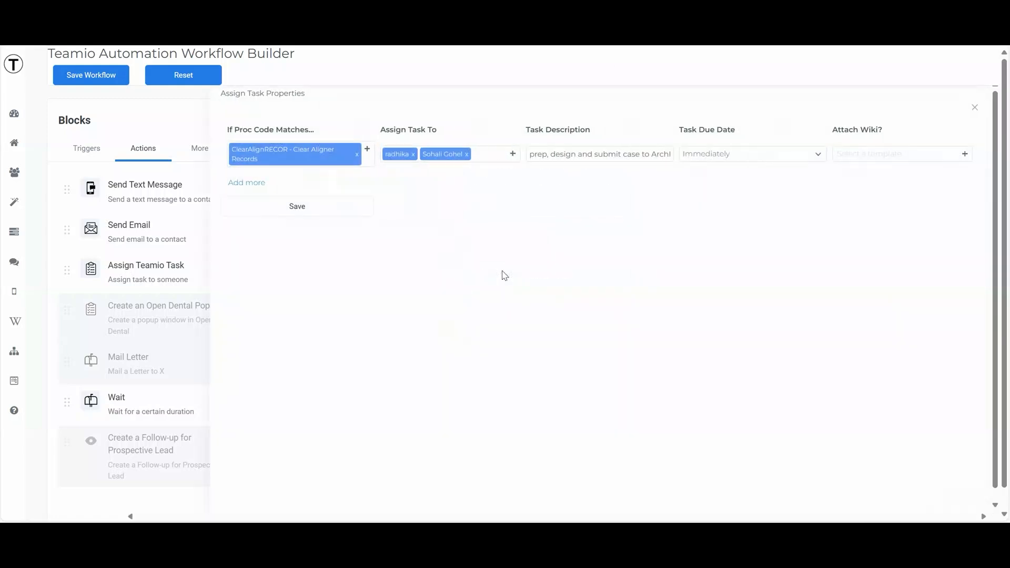
click(300, 219)
click(974, 112)
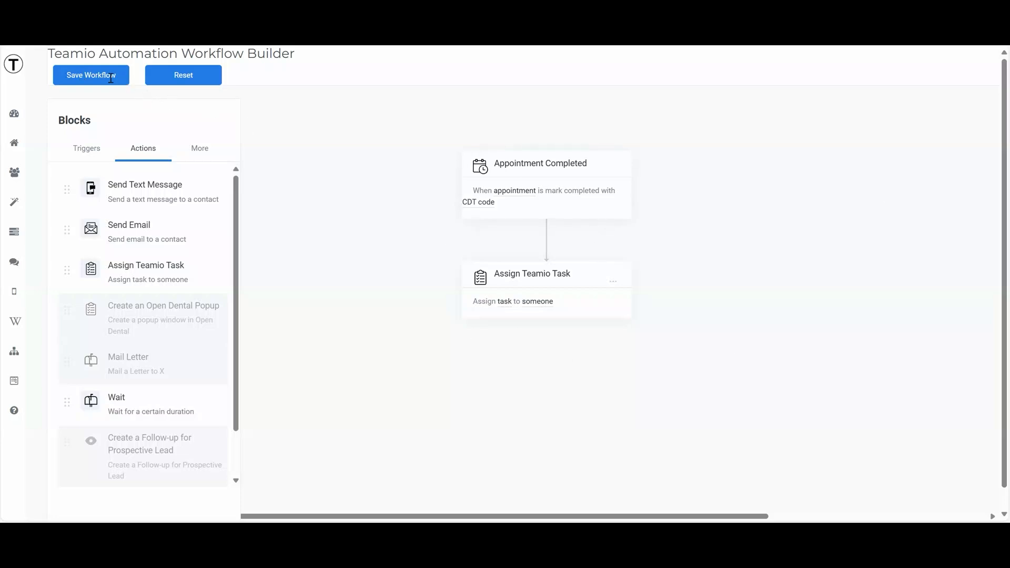
- Save the workflow under the name workflow1
click(91, 75)
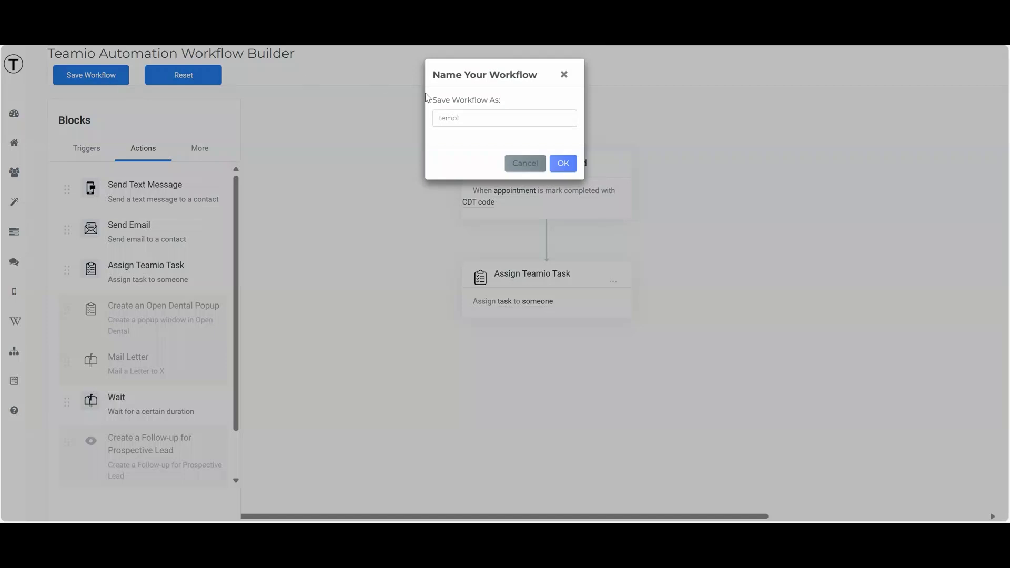
double_click(487, 118)
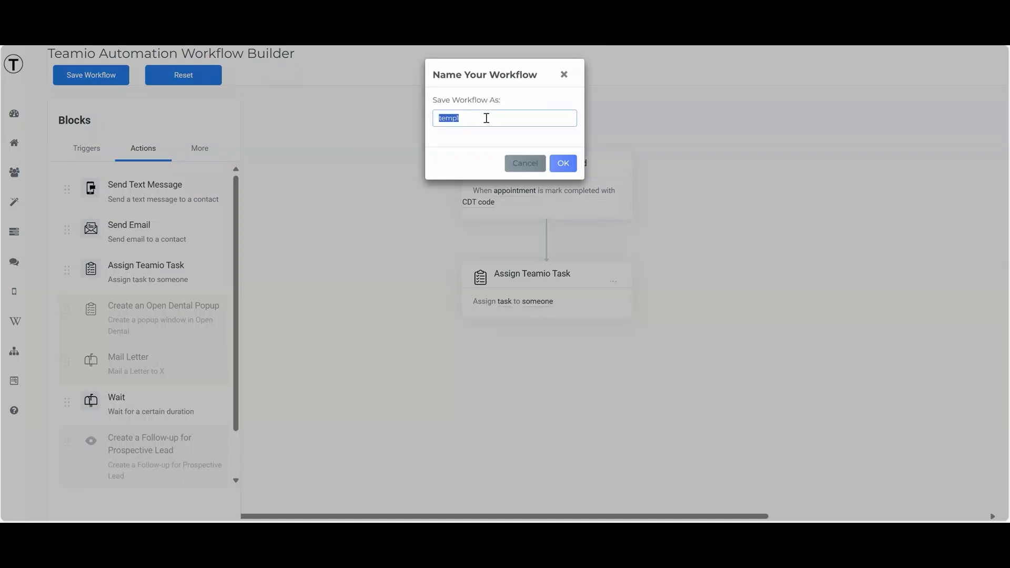
text(temp)
key(BackSpace)
key(BackSpace)
key(BackSpace)
key(BackSpace)
text(workflow1)
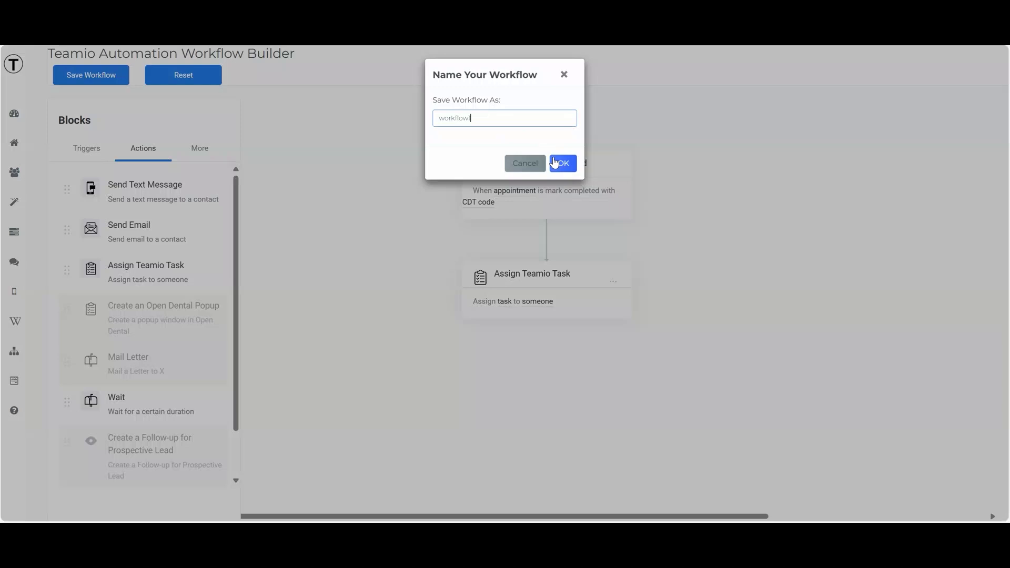
click(555, 162)
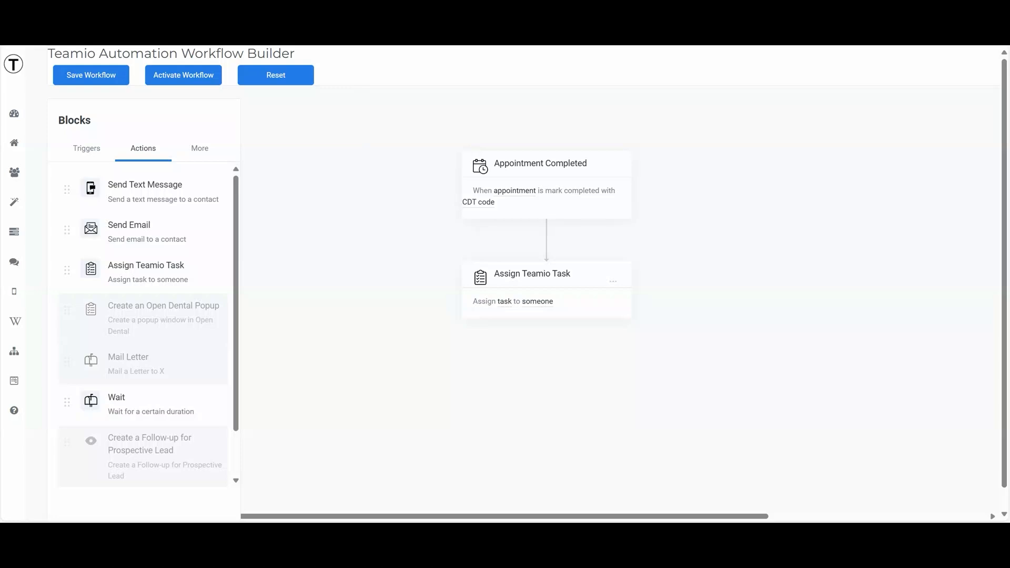
- Take a look at the task list and activate the saved workflow
click(14, 231)
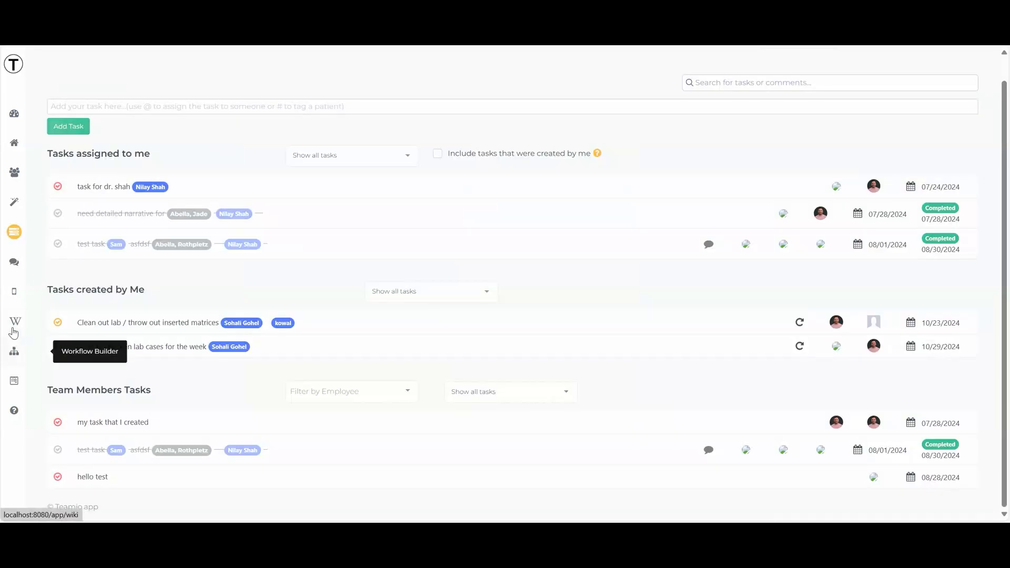
click(14, 351)
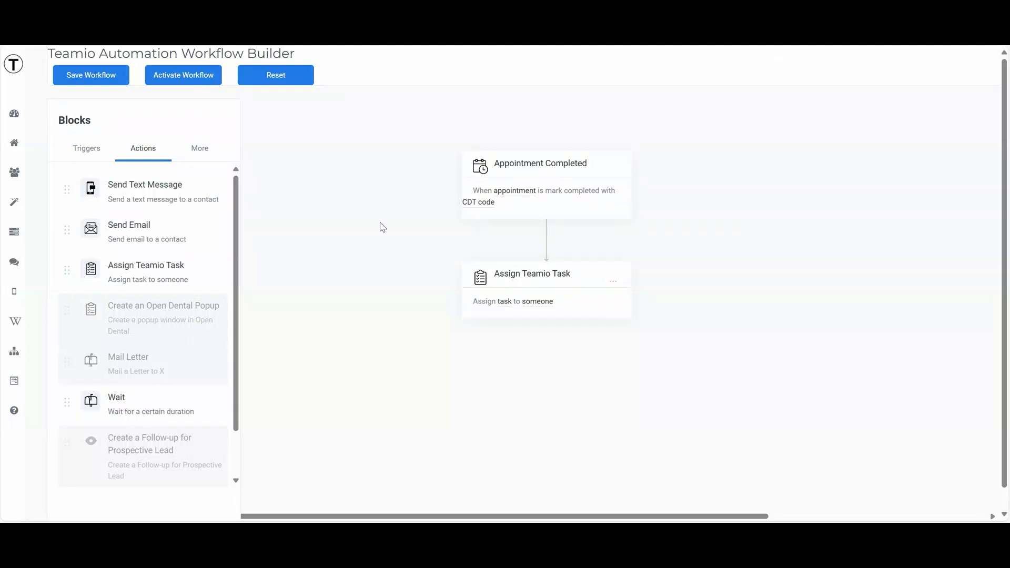
click(178, 76)
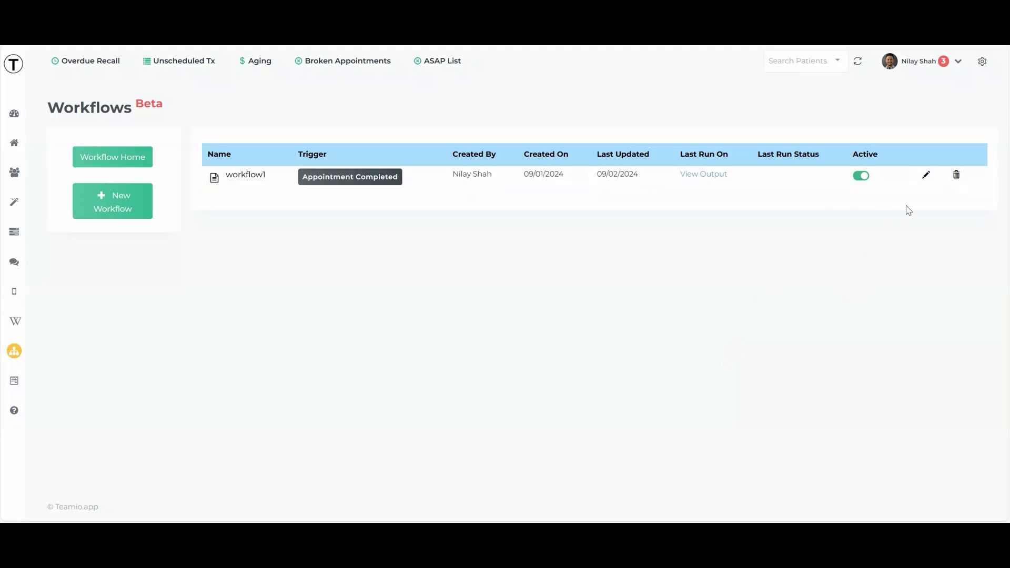
- Review workflow1's available blocks and its Assign Teamio Task properties, and check the task list
click(926, 176)
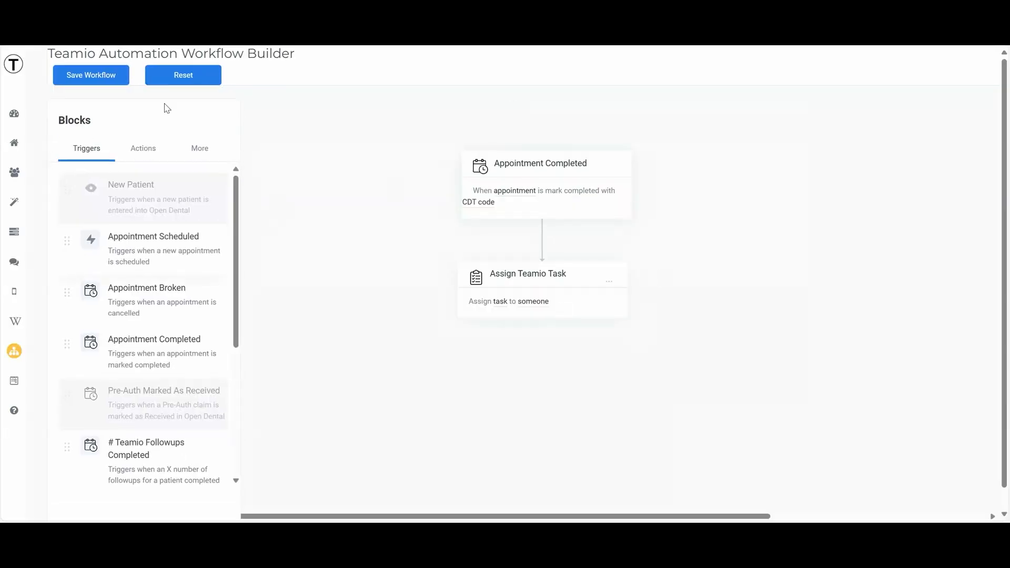
click(143, 153)
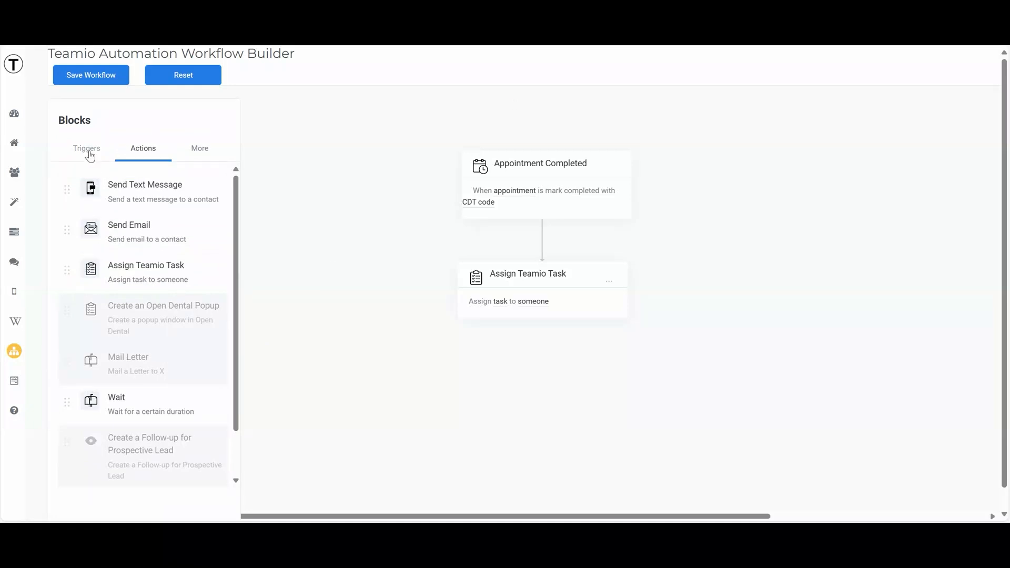
click(89, 152)
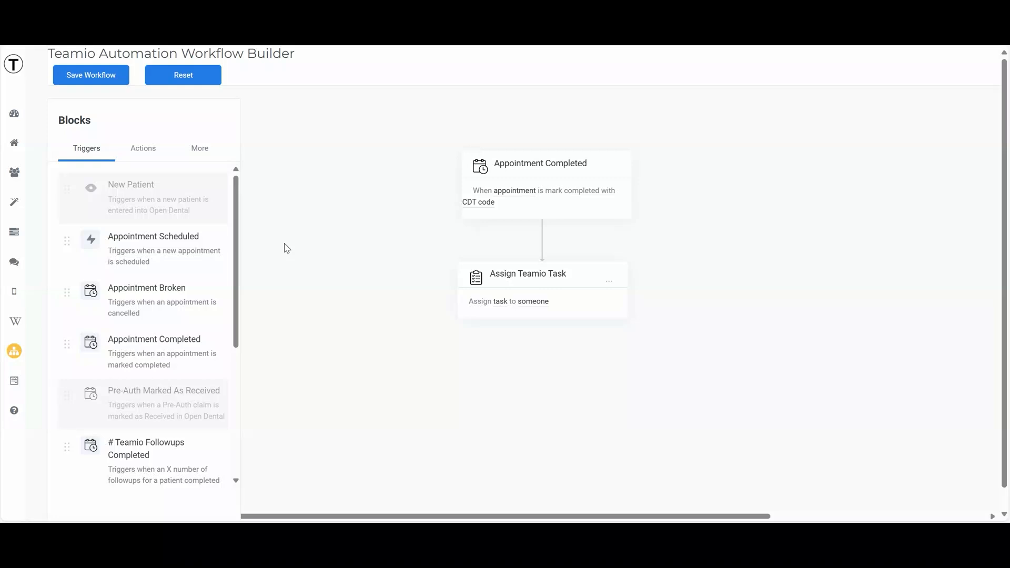
click(520, 282)
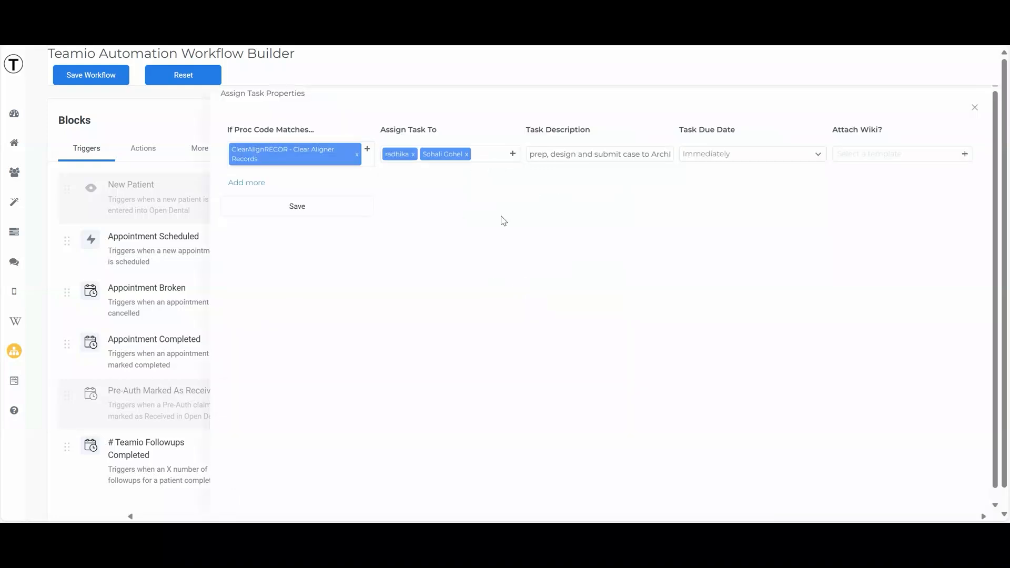
click(975, 108)
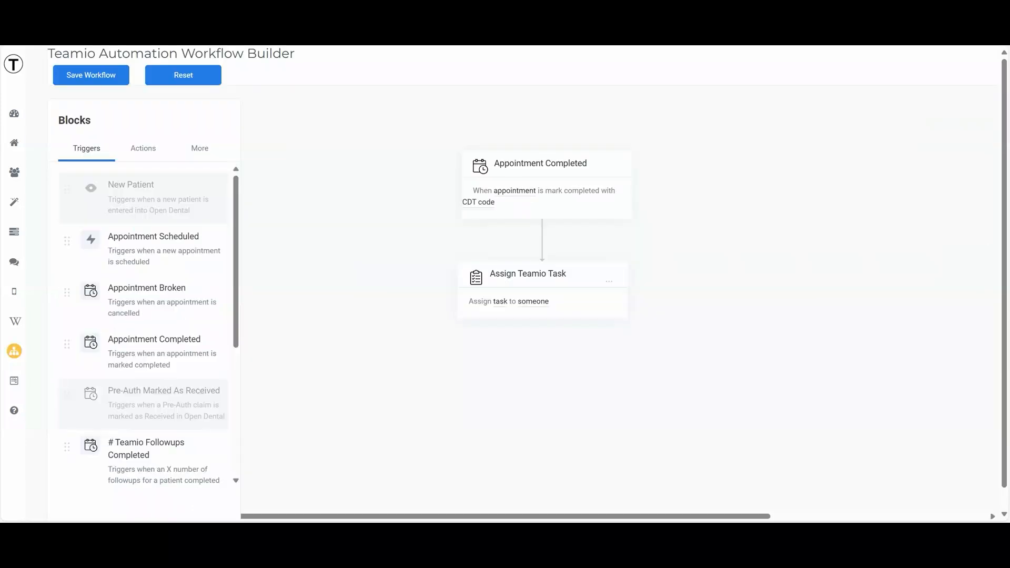
click(14, 233)
scroll(357, 244, down, 1)
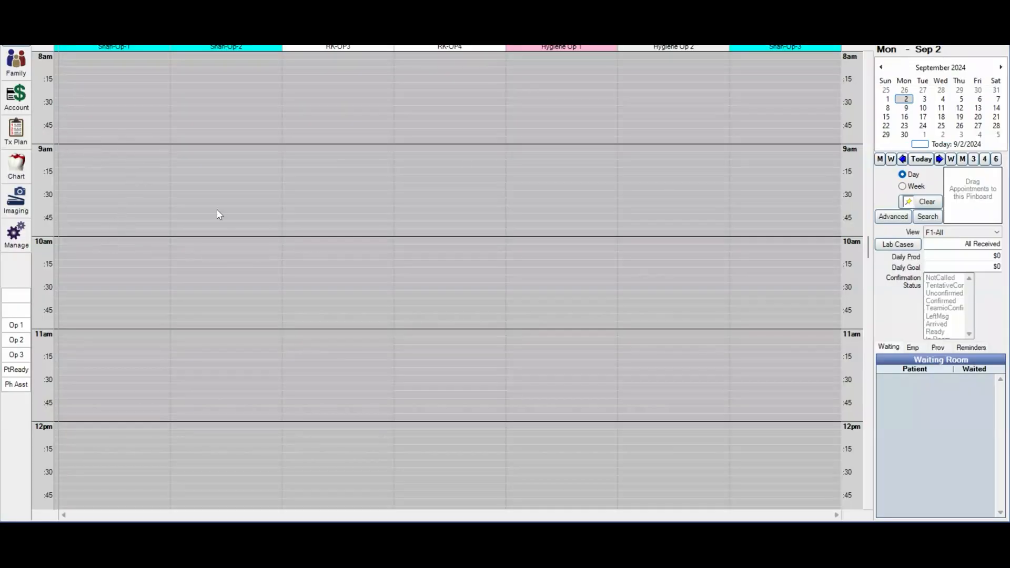
- Create a new 9:00 AM appointment in the first operatory for the patient found by last and first name, without reusing an unscheduled one
double_click(140, 146)
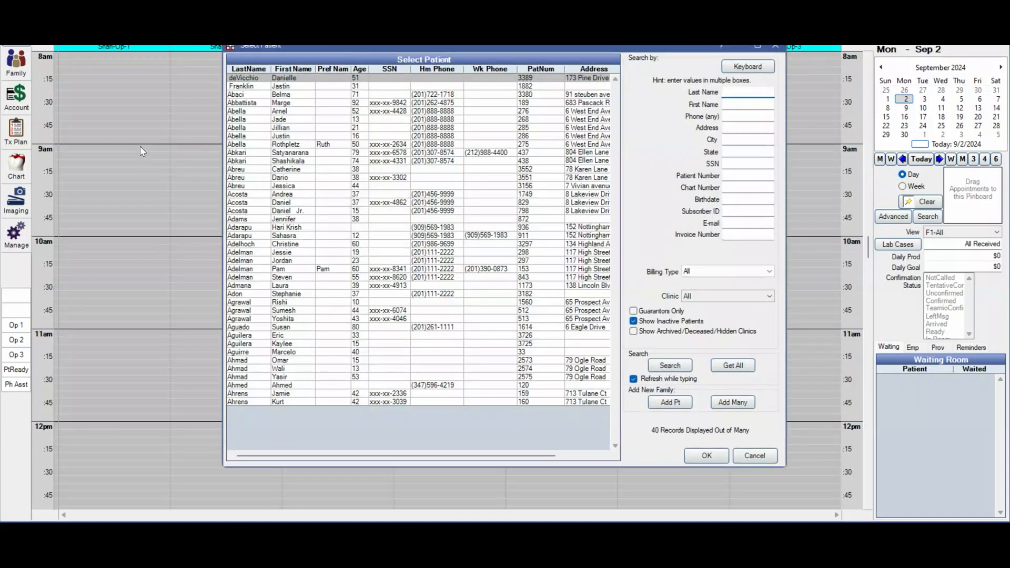
key(Tab)
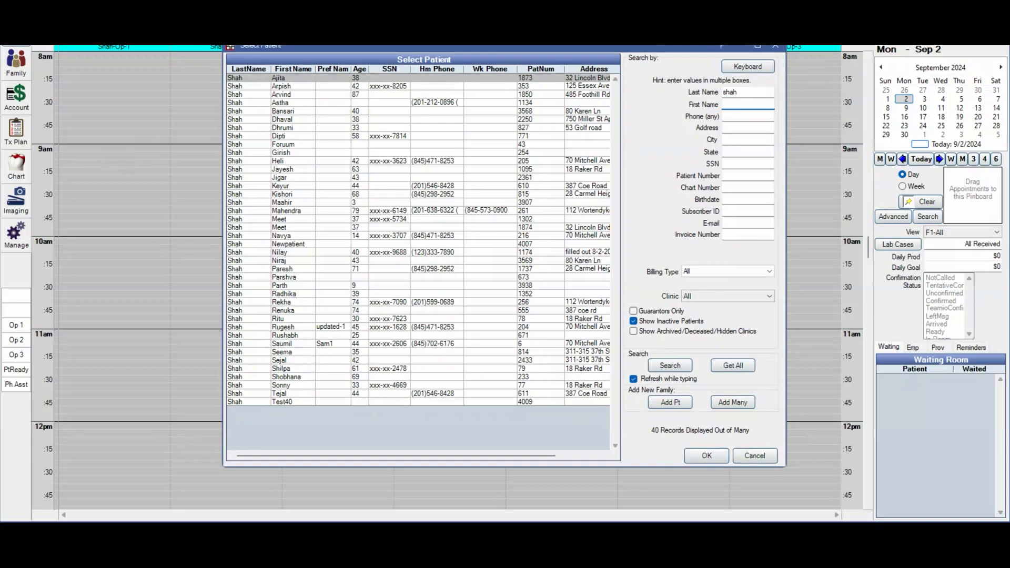
text(saiu)
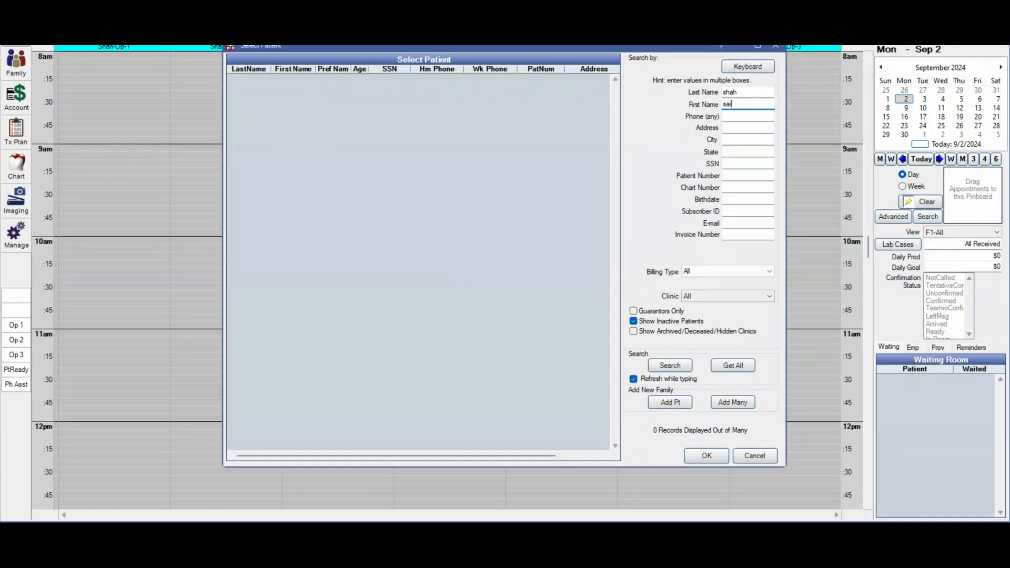
key(BackSpace)
text(u)
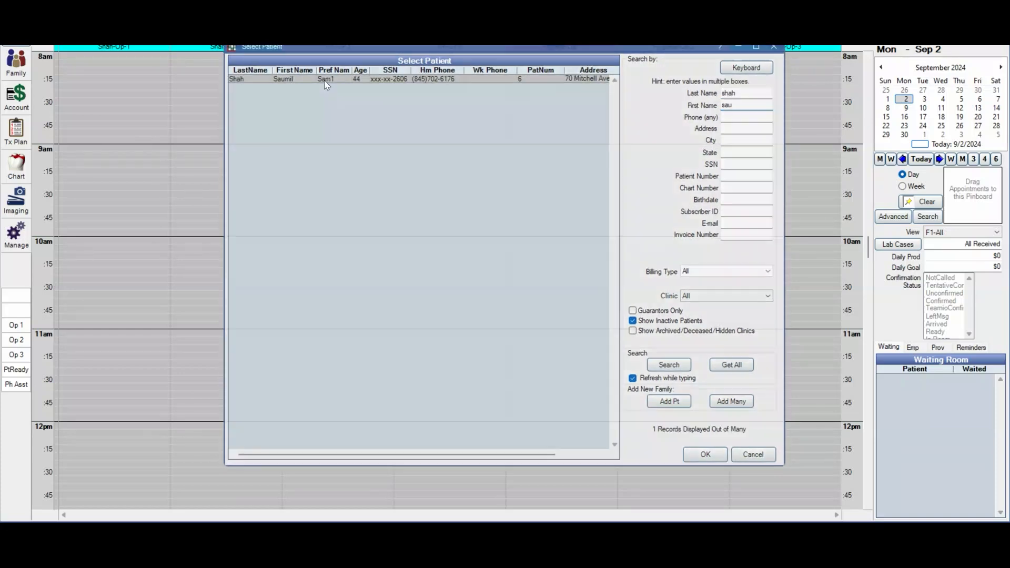
double_click(323, 82)
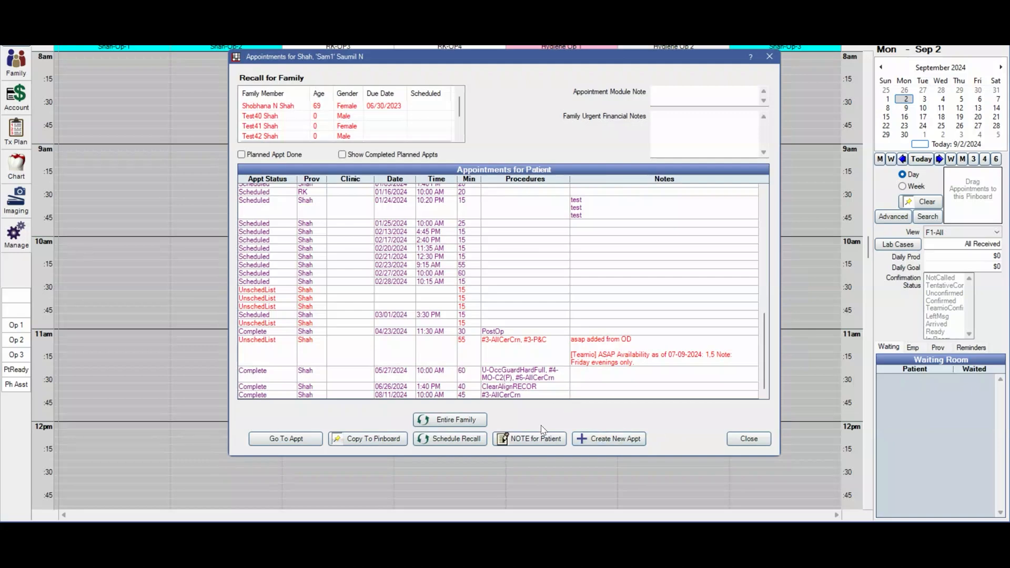
click(605, 440)
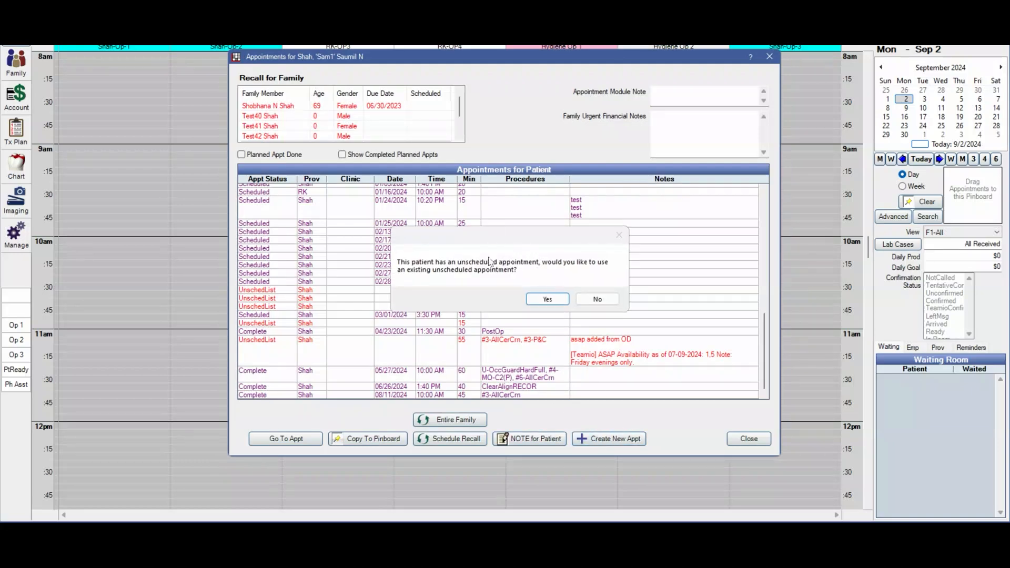
click(585, 297)
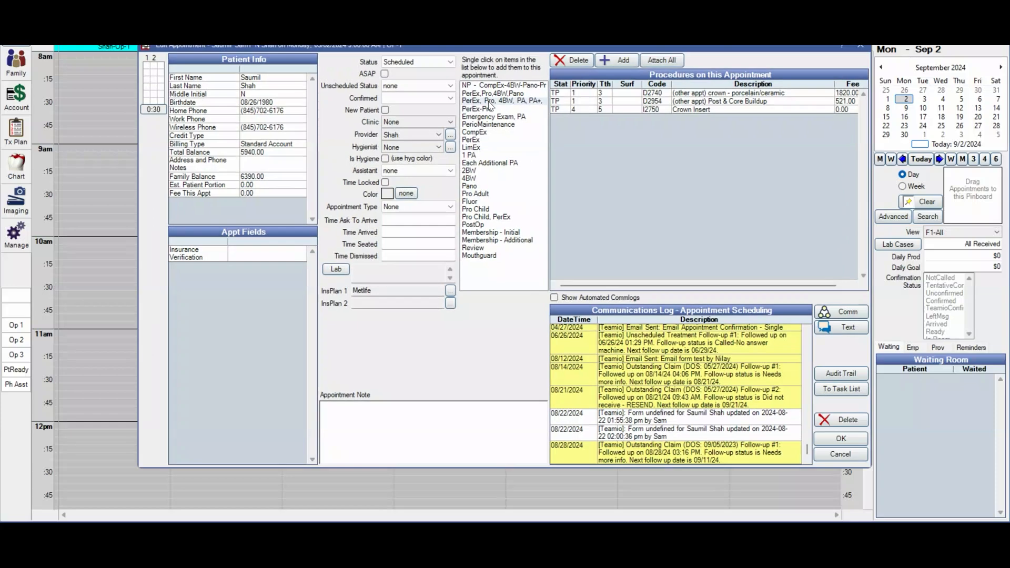
- Find the Clear Aligner Records procedure with the description search "clear", add it to the appointment, and save the appointment
click(607, 62)
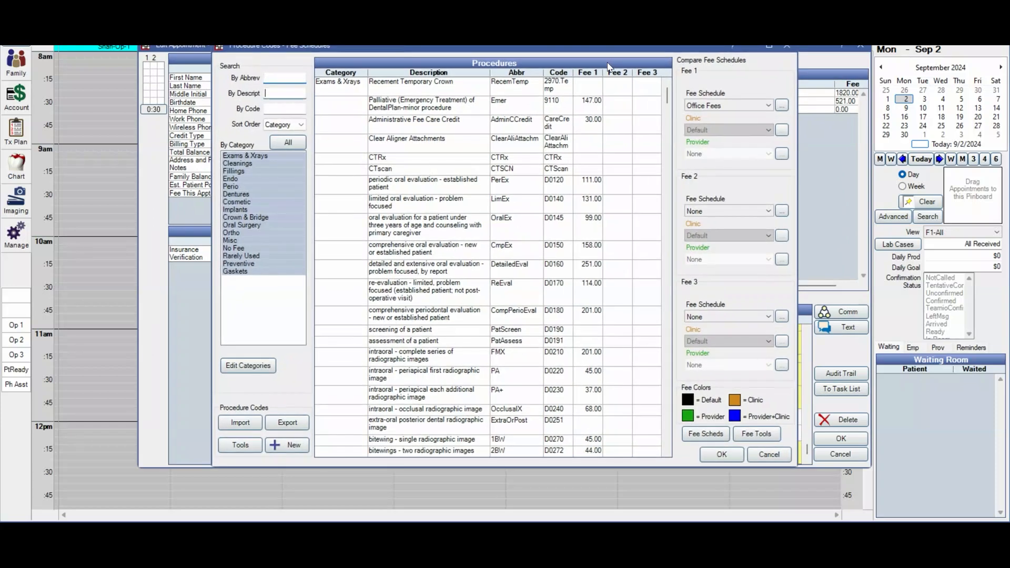
text(clear)
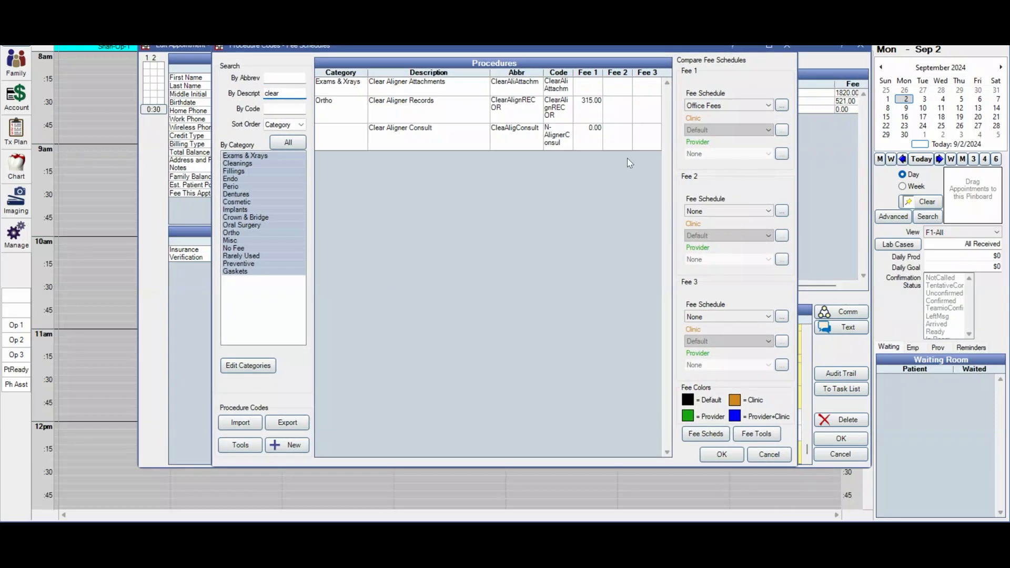
double_click(458, 110)
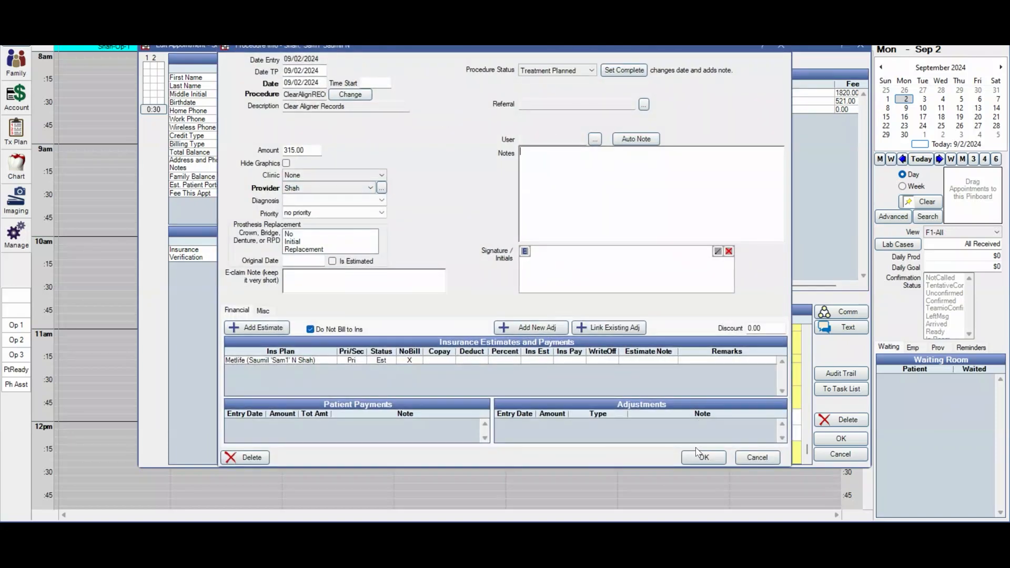
click(704, 457)
click(841, 438)
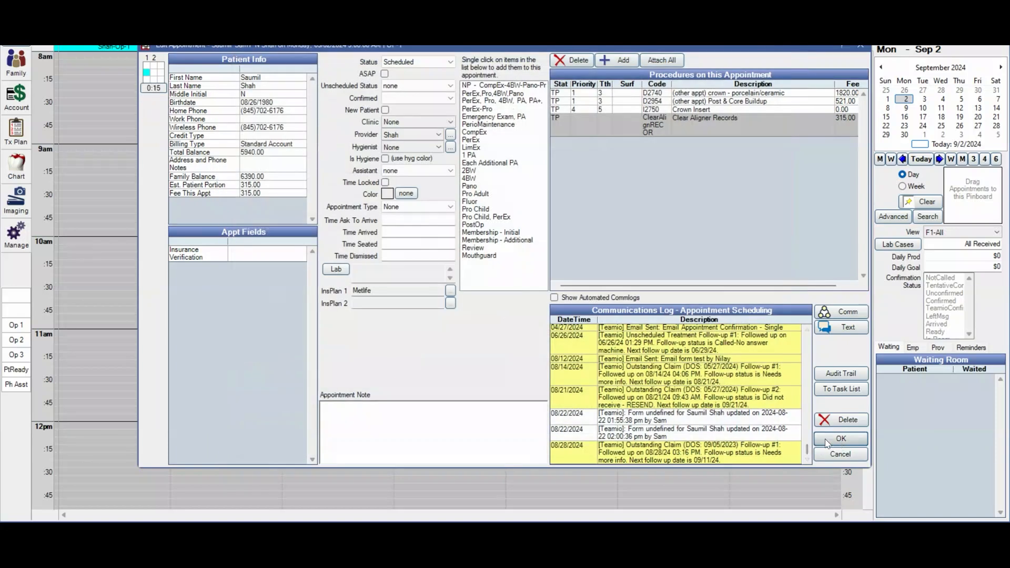
- Lengthen the 9:00 AM appointment to 55 minutes and set it complete
drag(133, 166, 133, 228)
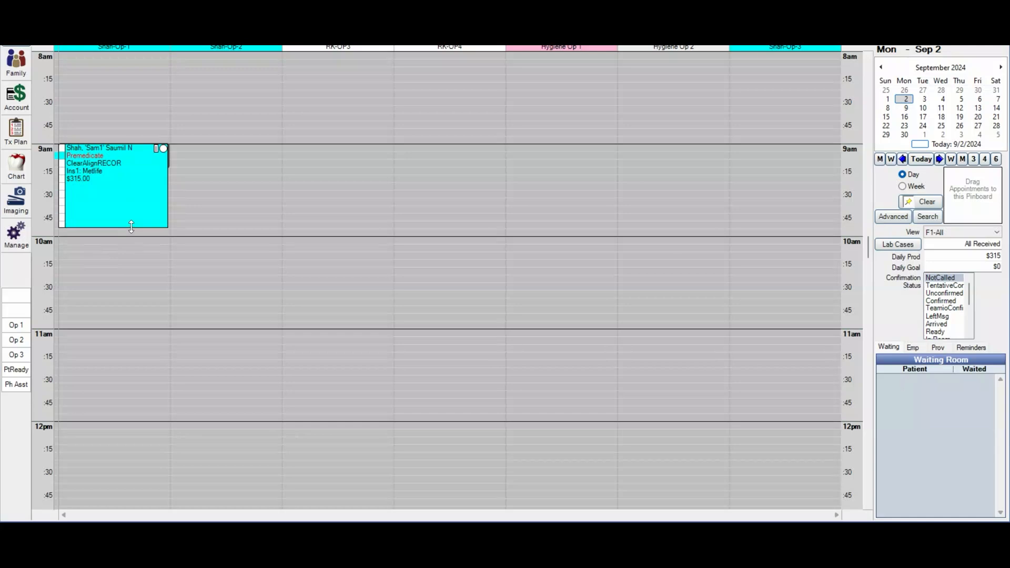
mouse_move(138, 184)
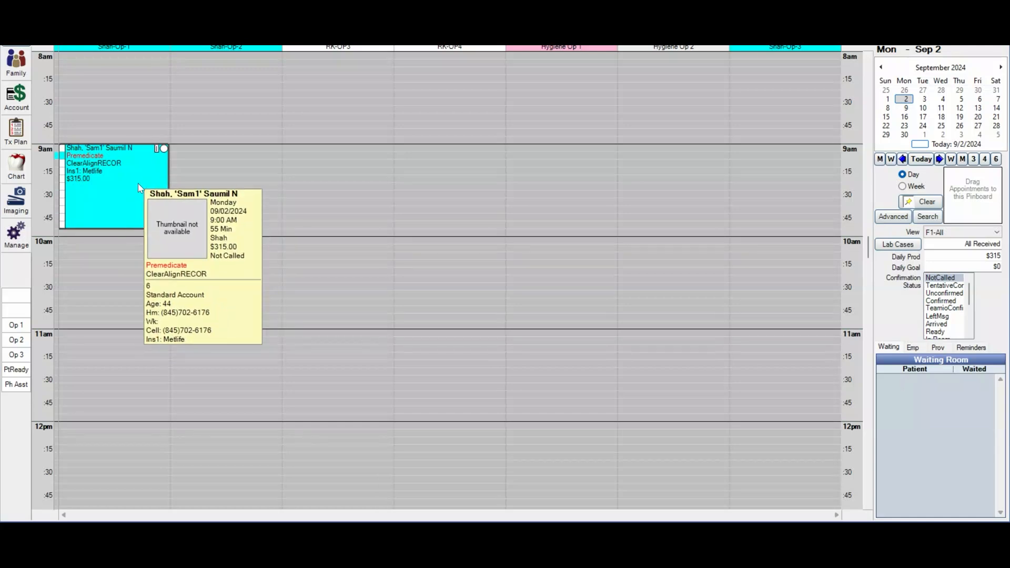
right_click(138, 186)
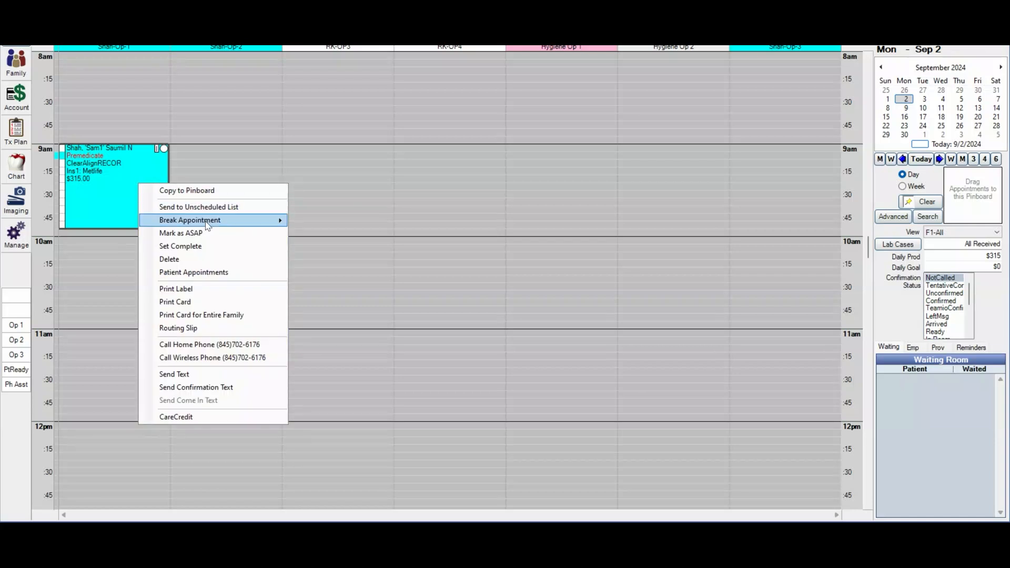
click(214, 247)
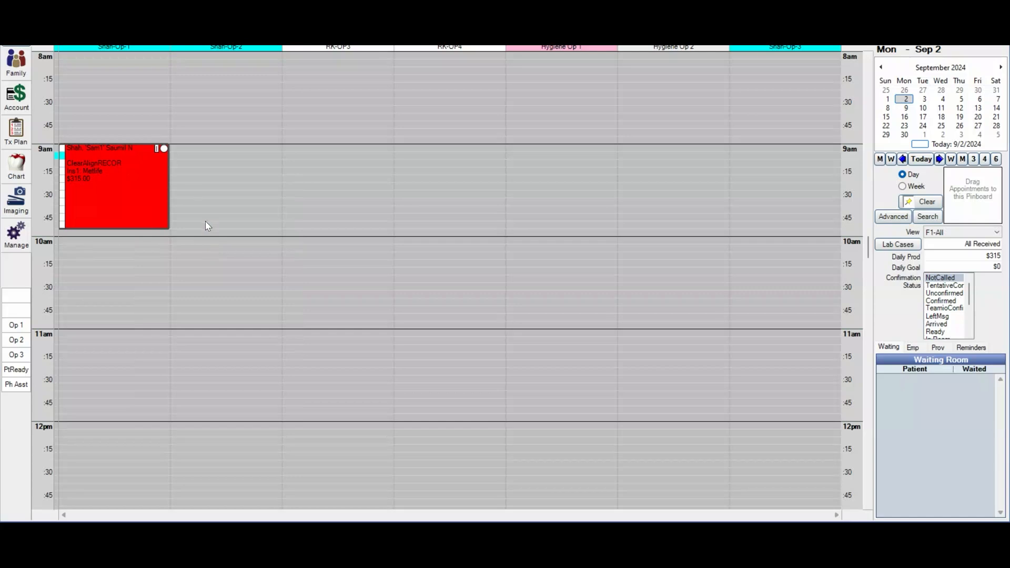
- Check the patient's account ledger for the 09/02/2024 Clear Aligner Records entry
mouse_move(115, 171)
click(16, 98)
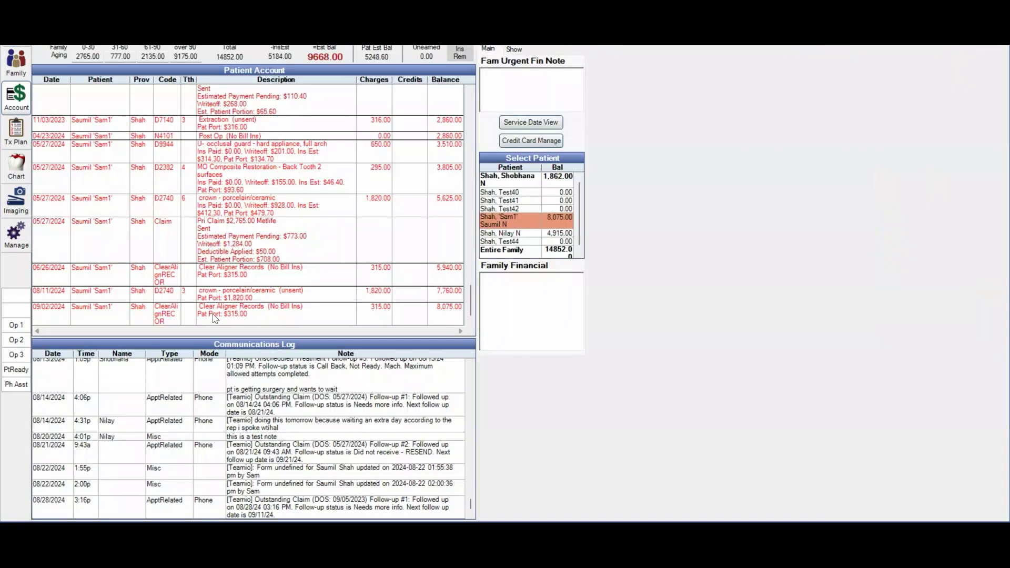
click(234, 316)
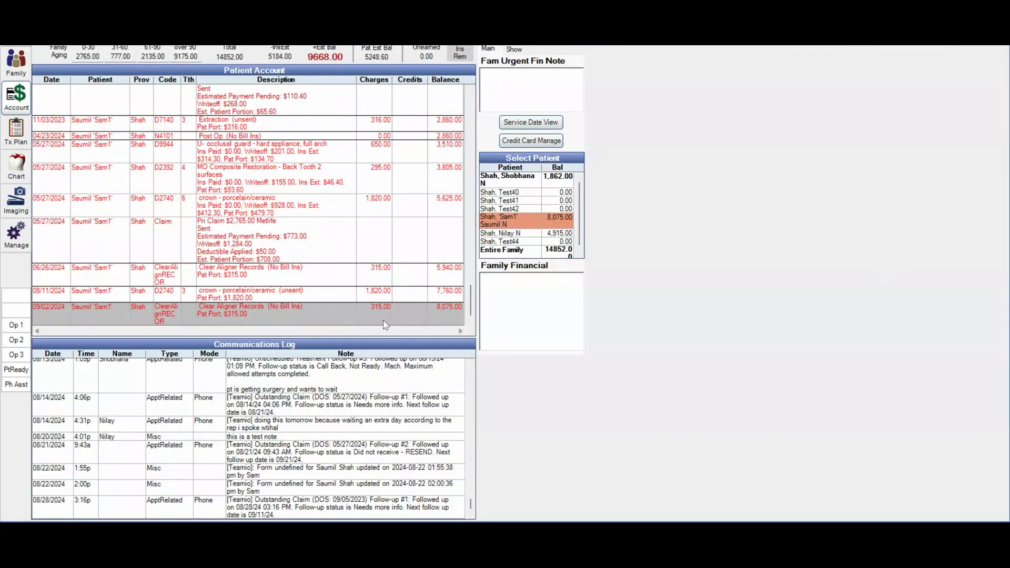
- Switch to Teamio and examine the ArchForm case task under Tasks created by Me, including its assignees, tag and due date
click(16, 64)
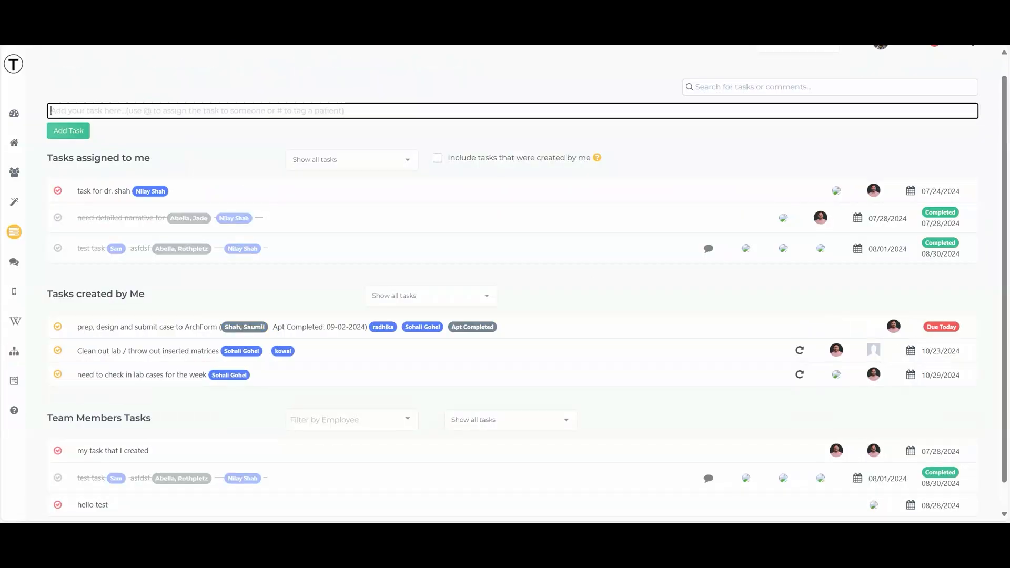
scroll(363, 144, down, 1)
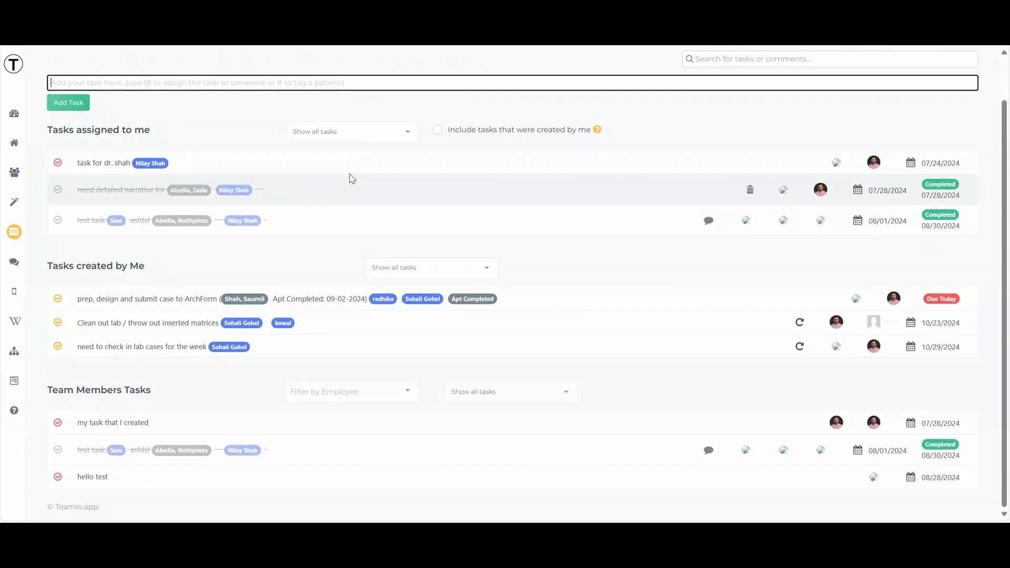
scroll(349, 178, up, 2)
scroll(351, 179, down, 1)
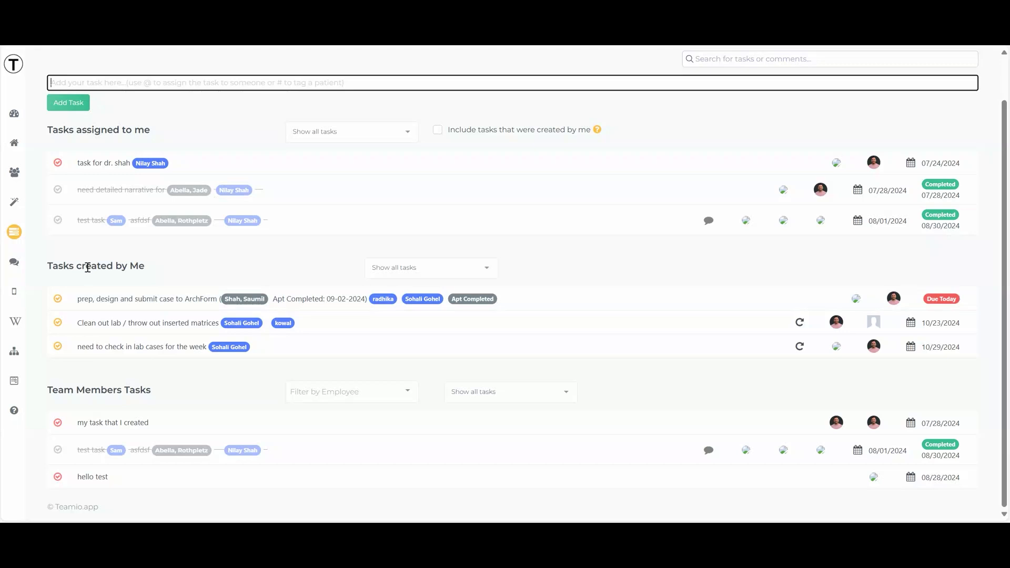
scroll(158, 264, up, 1)
scroll(214, 264, down, 1)
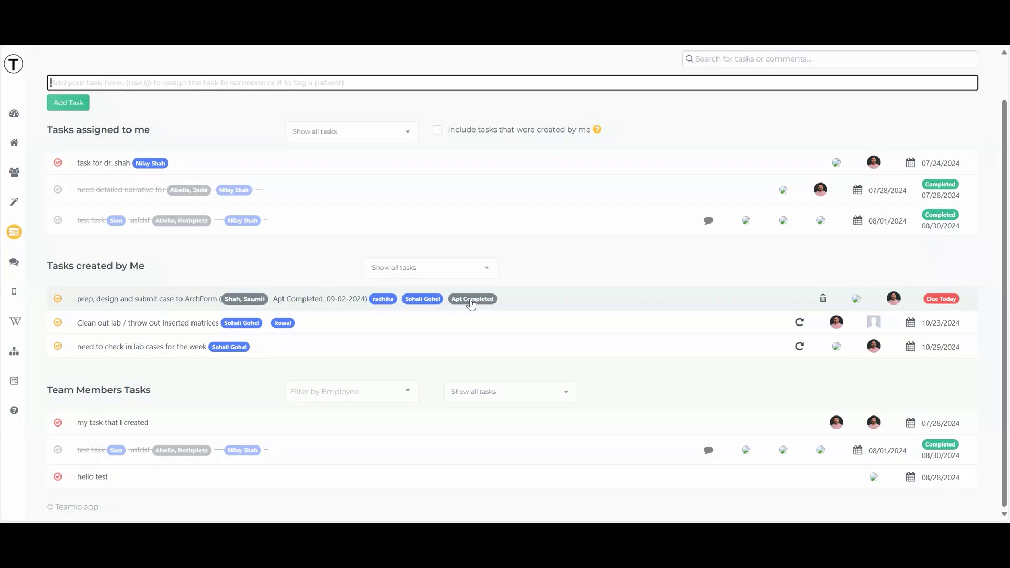
scroll(471, 304, up, 2)
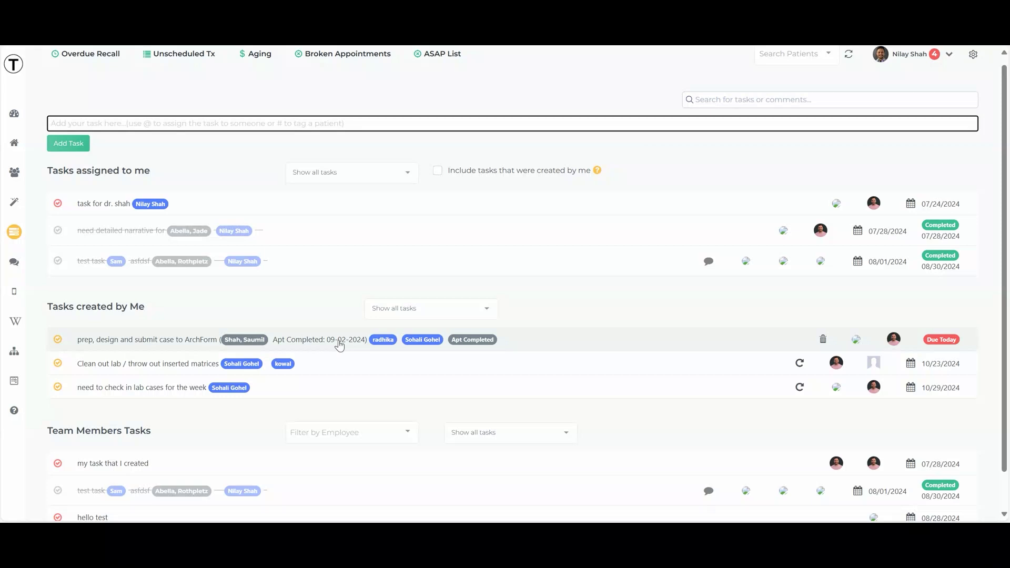
scroll(340, 344, up, 1)
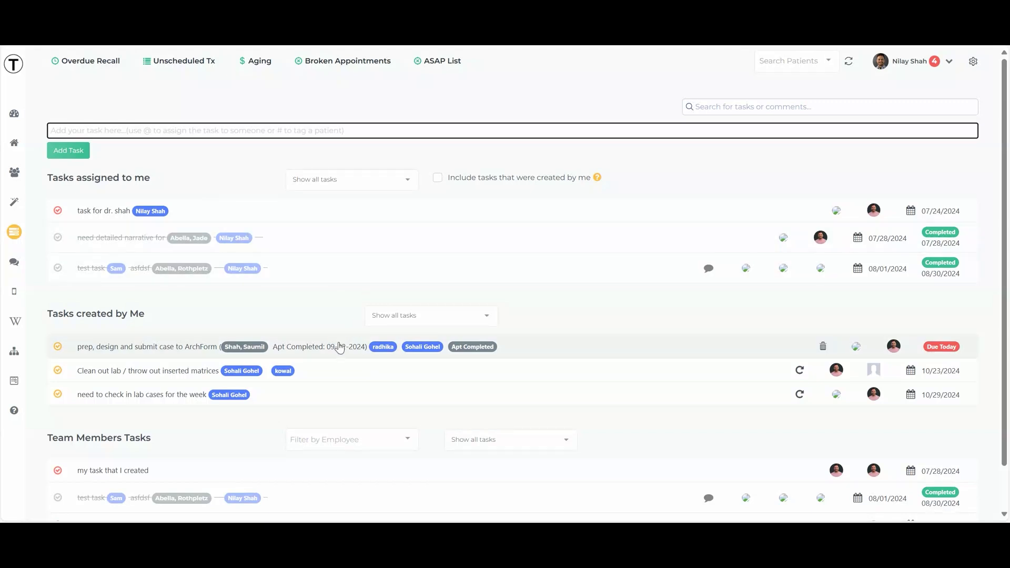
- Mark the ArchForm case task as completed and reopen it
click(58, 347)
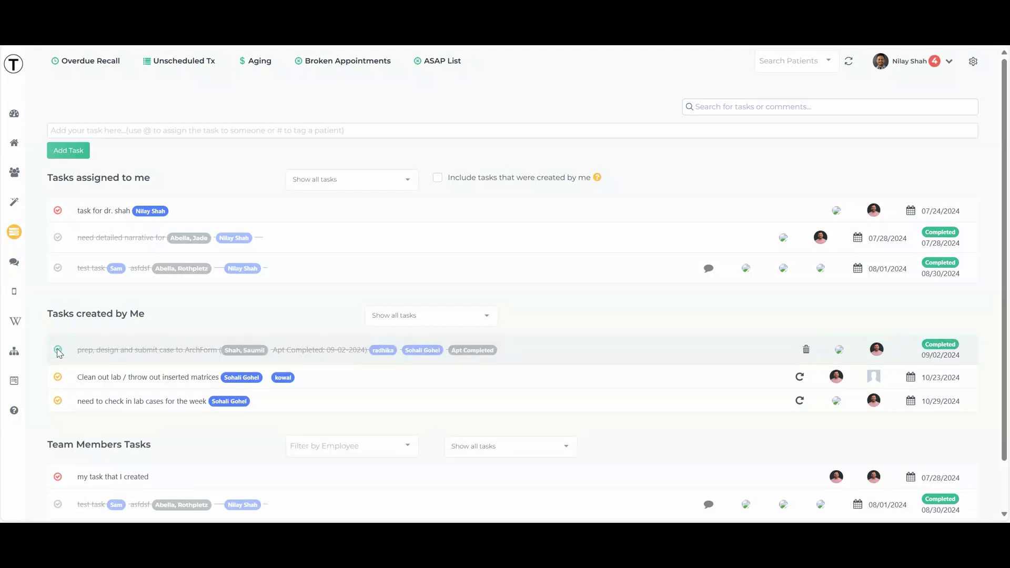
click(58, 350)
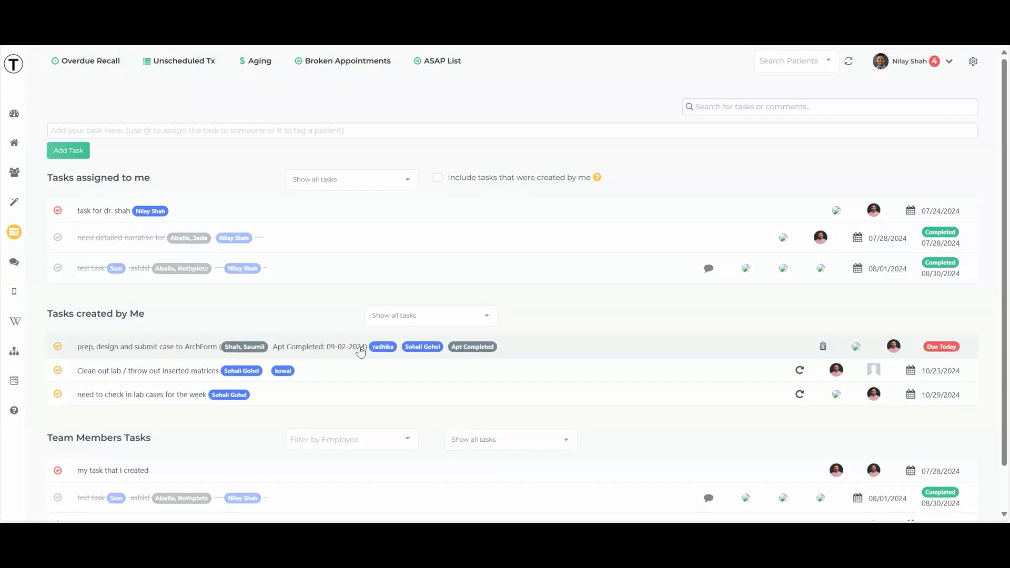
- Review the ArchForm case task's details, browse the wiki pages available for attaching, and close the details without saving
click(572, 351)
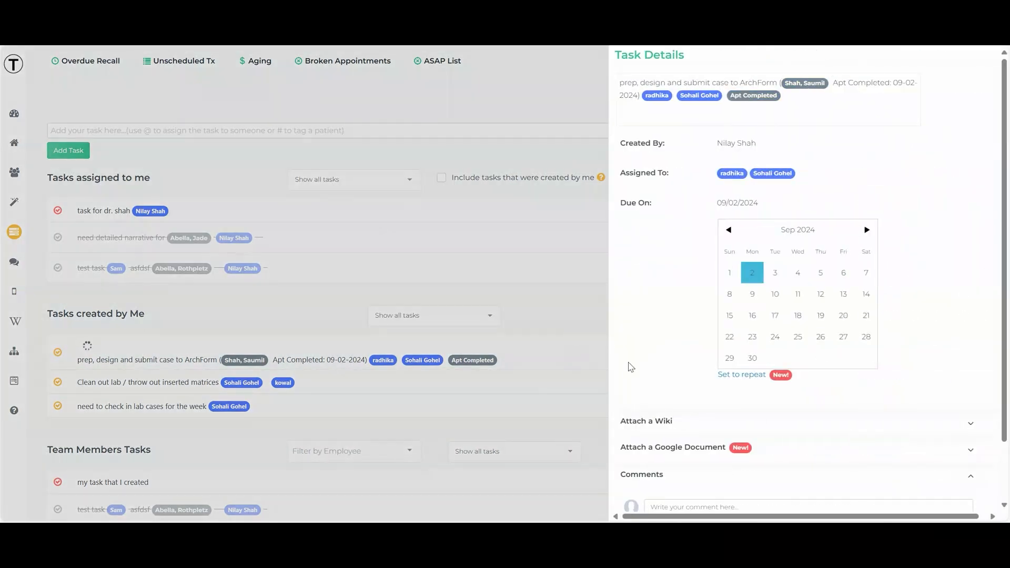
scroll(631, 367, down, 2)
click(695, 355)
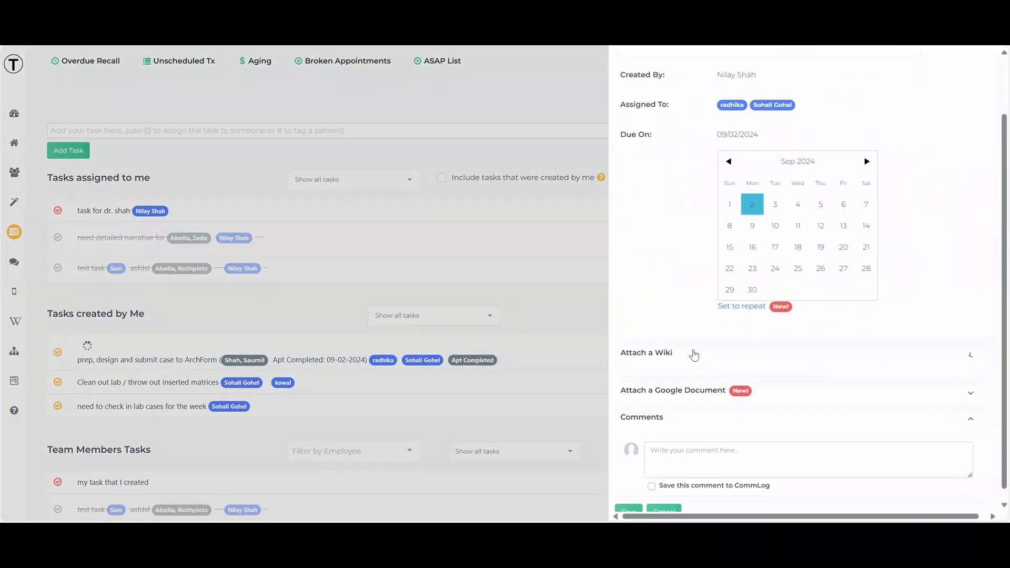
click(696, 390)
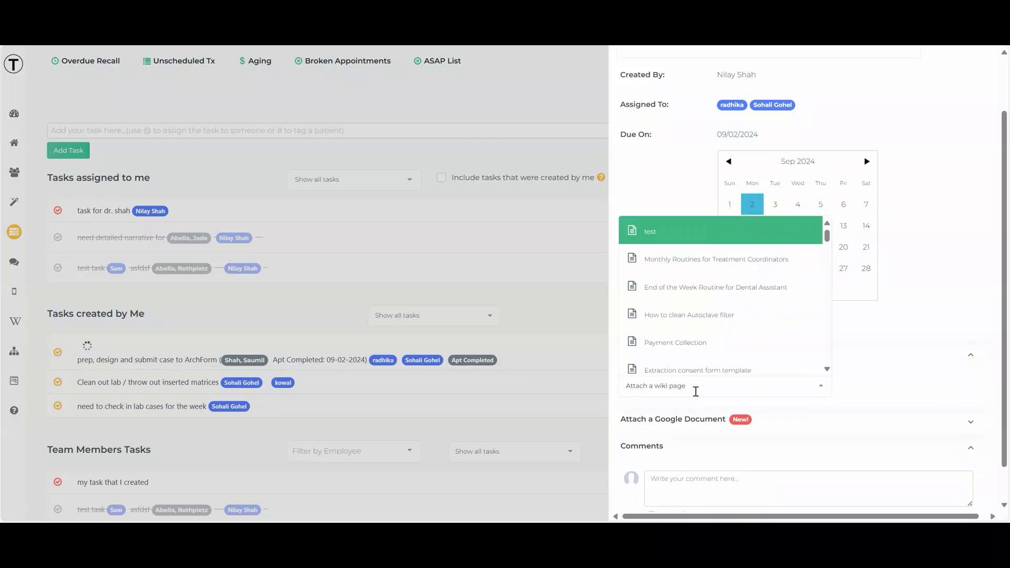
scroll(676, 337, down, 5)
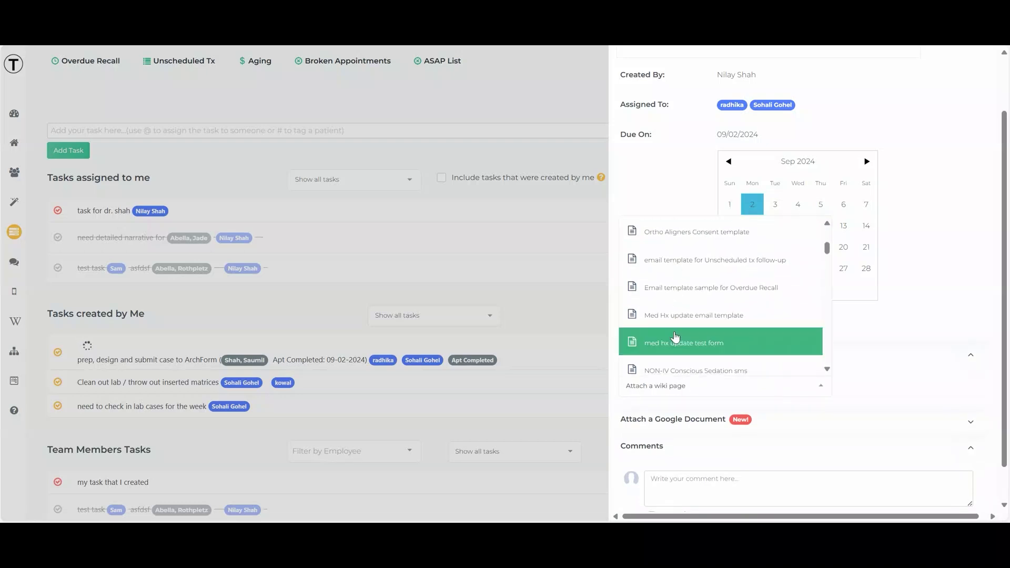
click(920, 330)
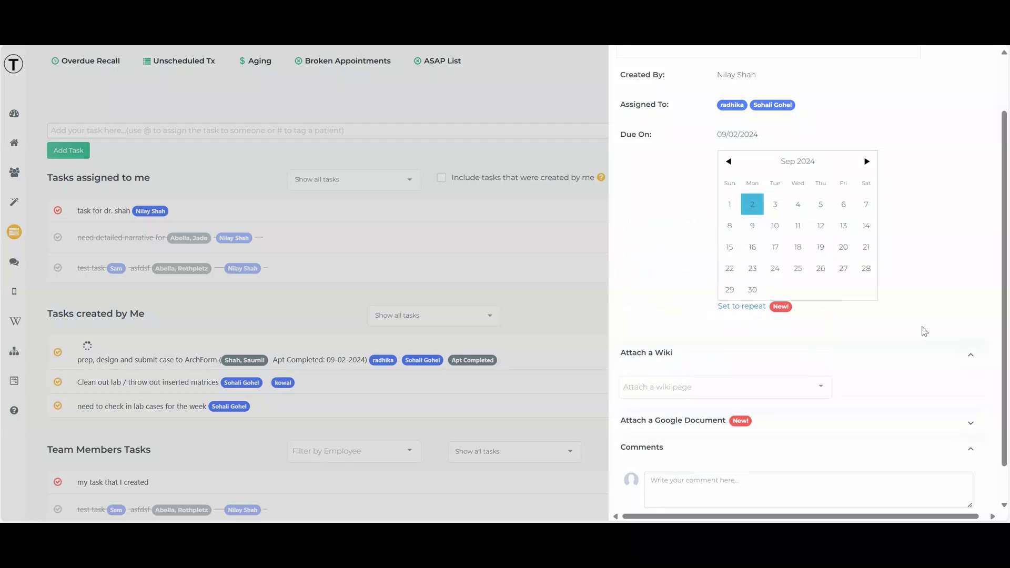
scroll(920, 329, down, 2)
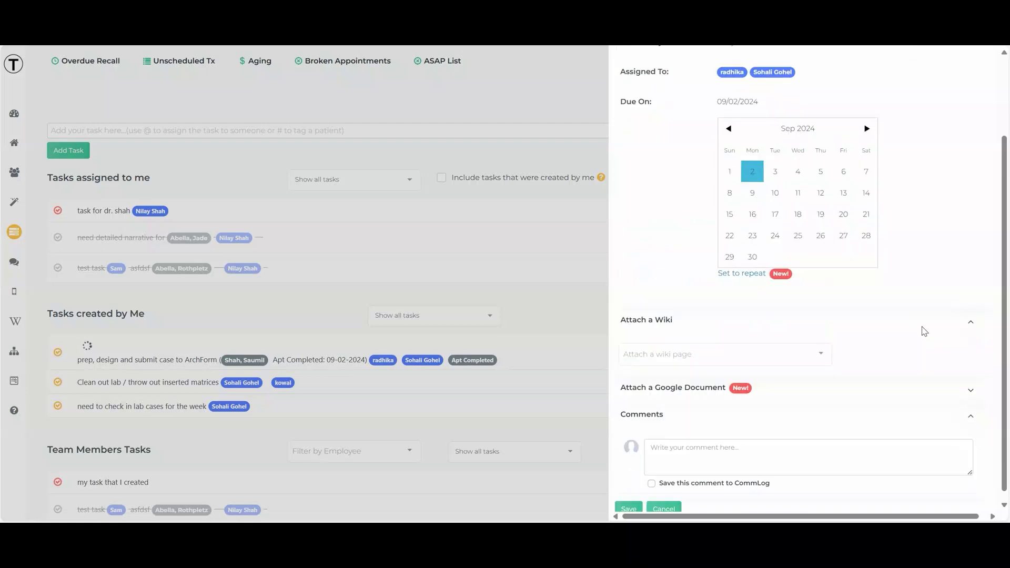
click(665, 500)
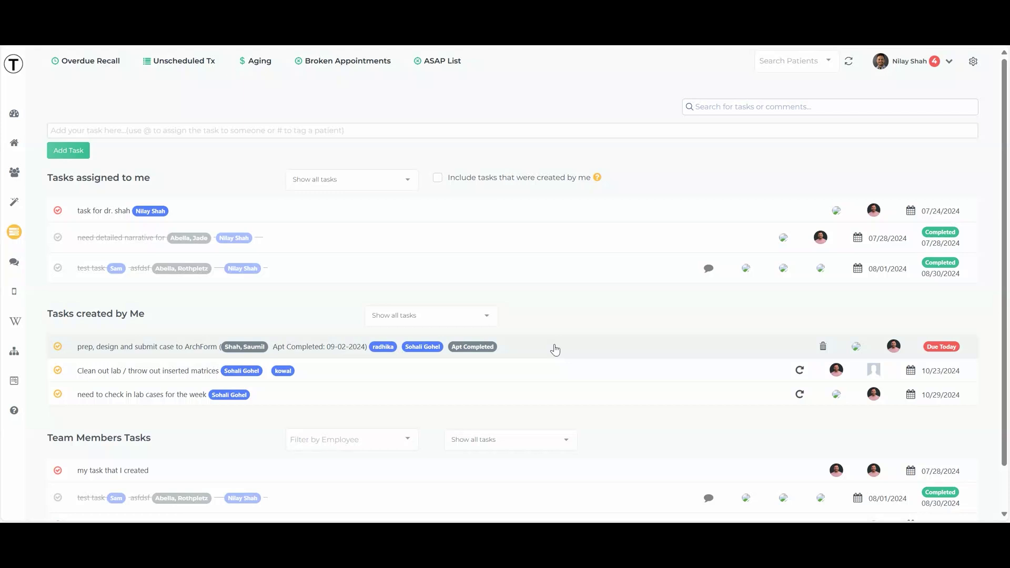
- Review workflow1's run output and return to the workflow list
click(14, 351)
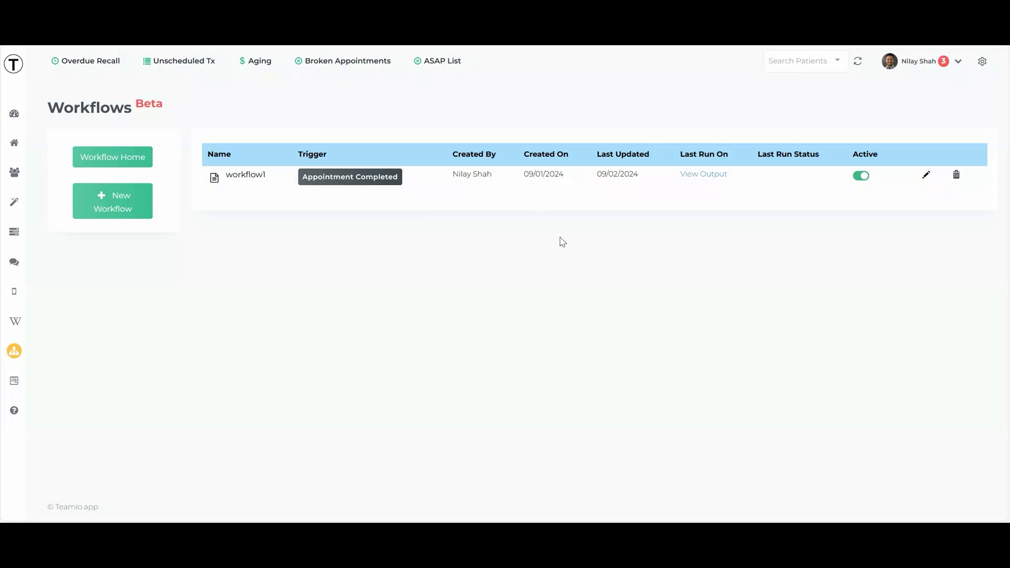
click(698, 178)
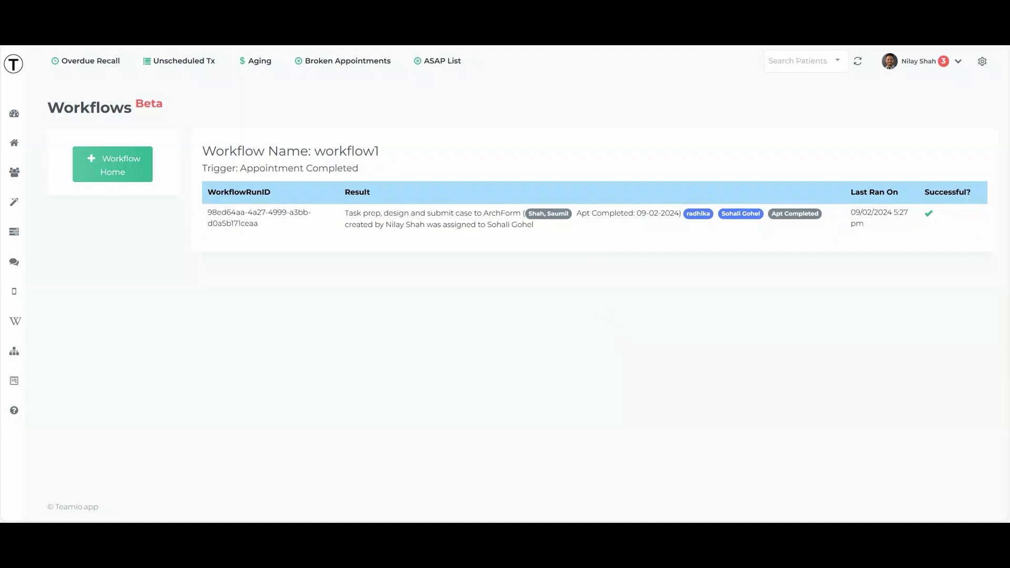
key(alt+Left)
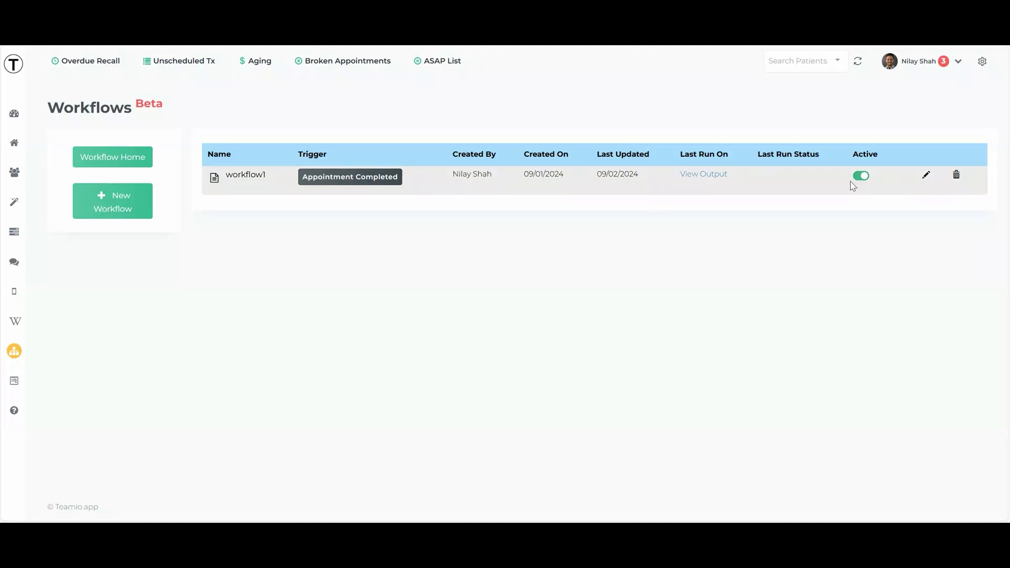
- Open workflow1 for editing and add an Assign Teamio Task rule for code D9944, occlusal guard – hard appliance, full arch
click(927, 176)
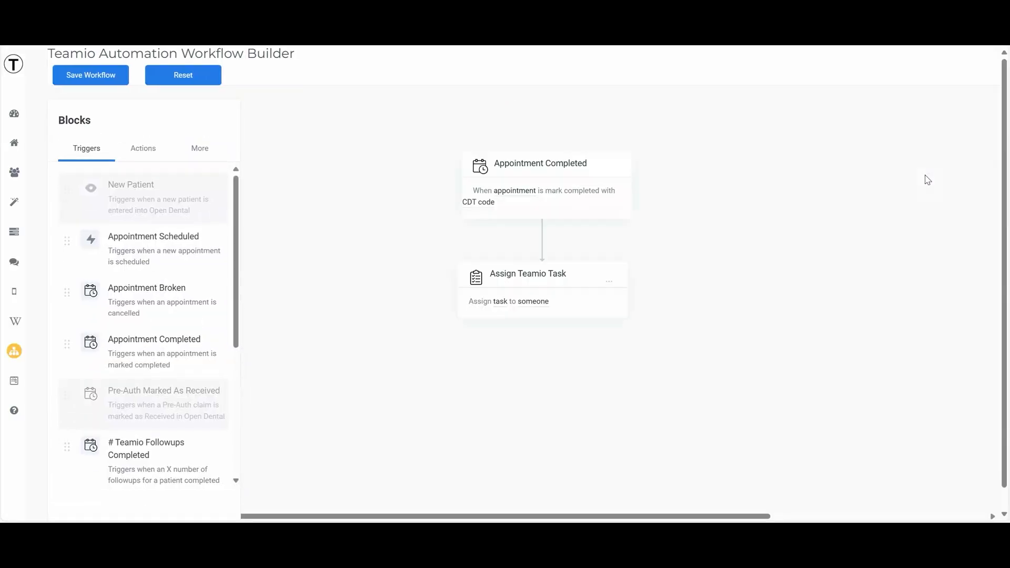
click(515, 285)
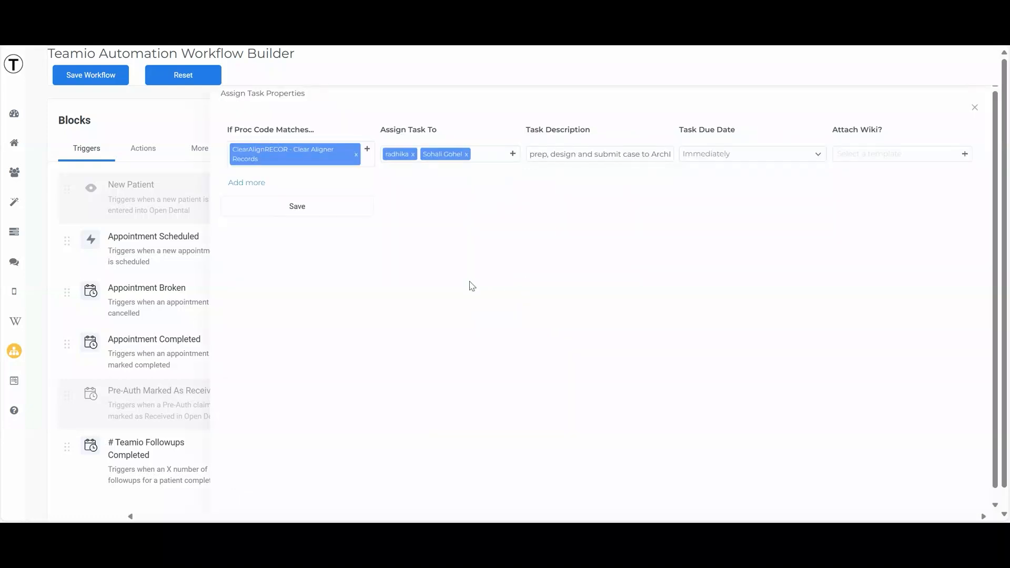
click(256, 183)
click(291, 187)
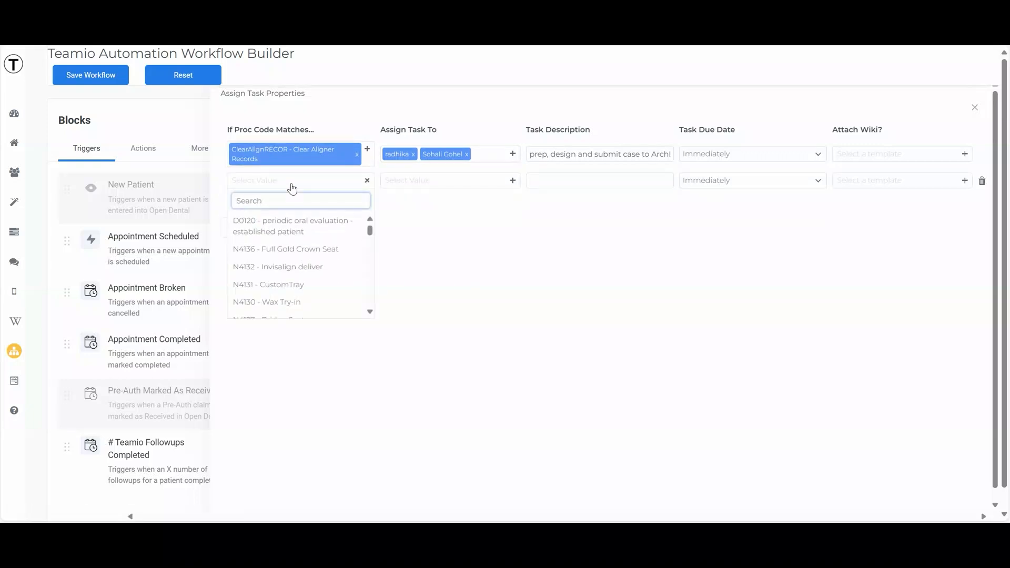
text(D9944)
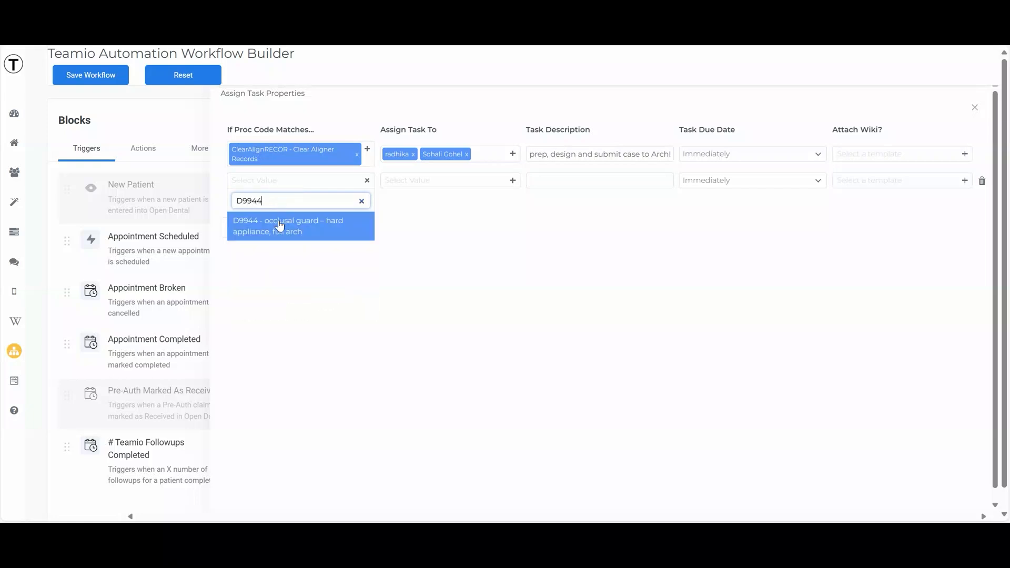
click(280, 226)
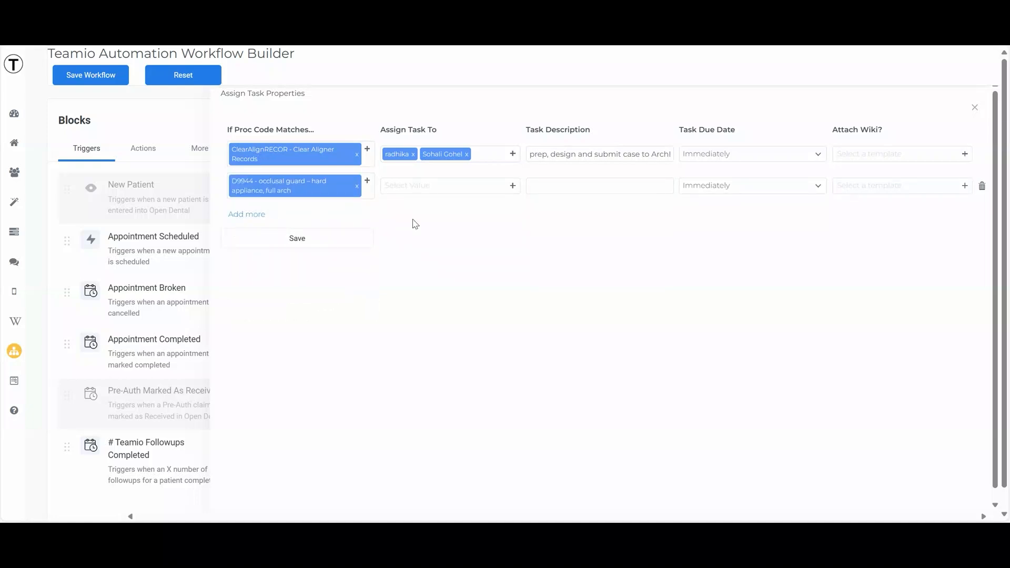
- Assign the D9944 rule to a team member with the description "Design on Medit and then Print" and save the task properties
click(421, 185)
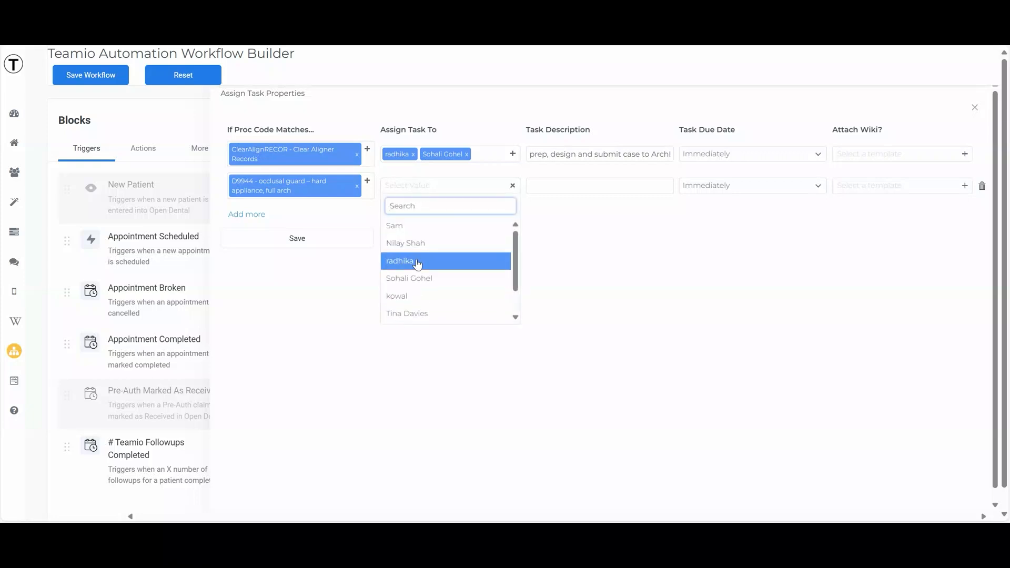
click(416, 278)
click(554, 187)
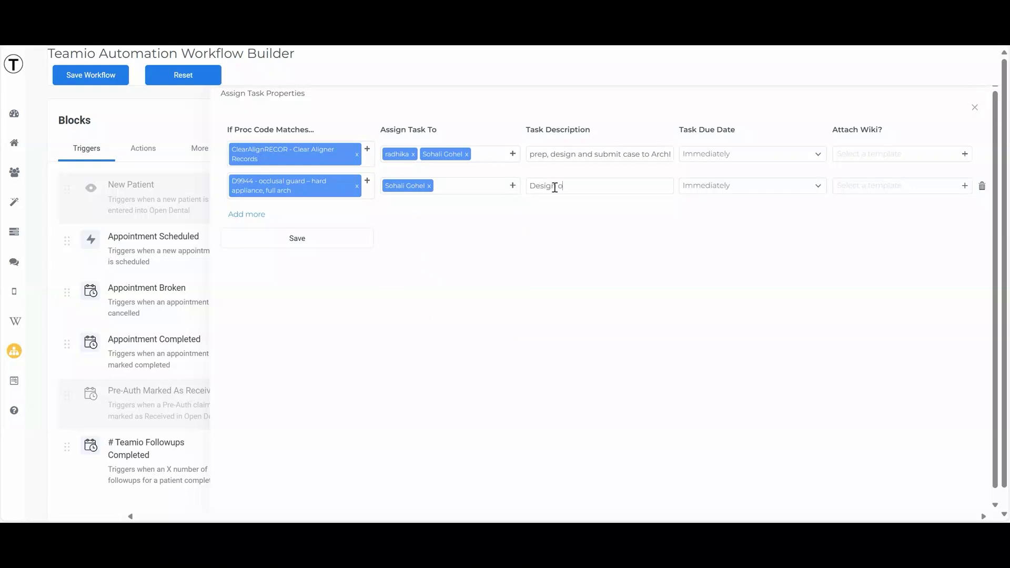
text(Design on Medit and then Print)
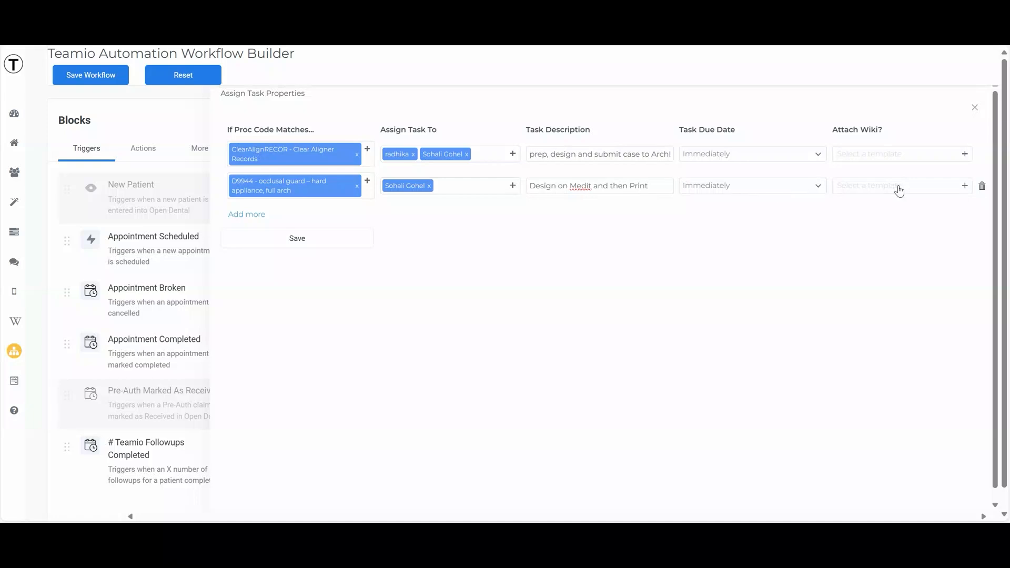
click(289, 241)
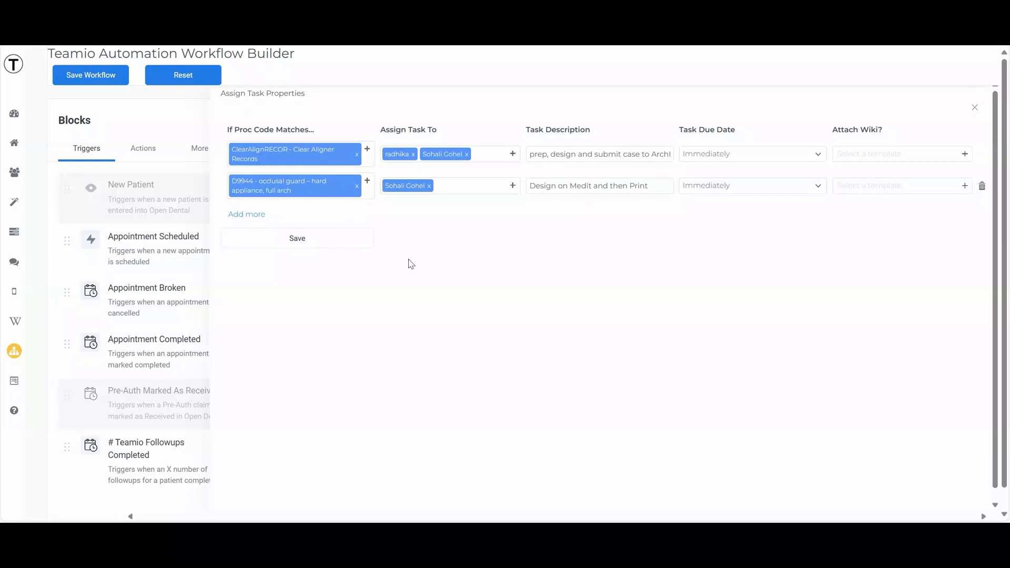
- Add a third task rule for code D2740, crown - porcelain/ceramic, and assign it to the same team member as the D9944 rule
click(252, 220)
click(271, 216)
text(D)
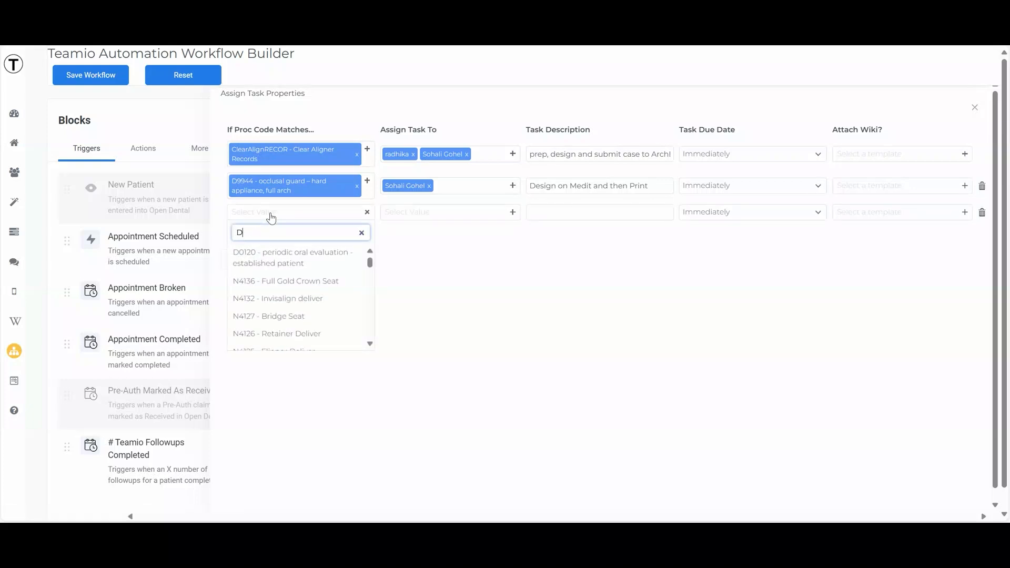
text(274)
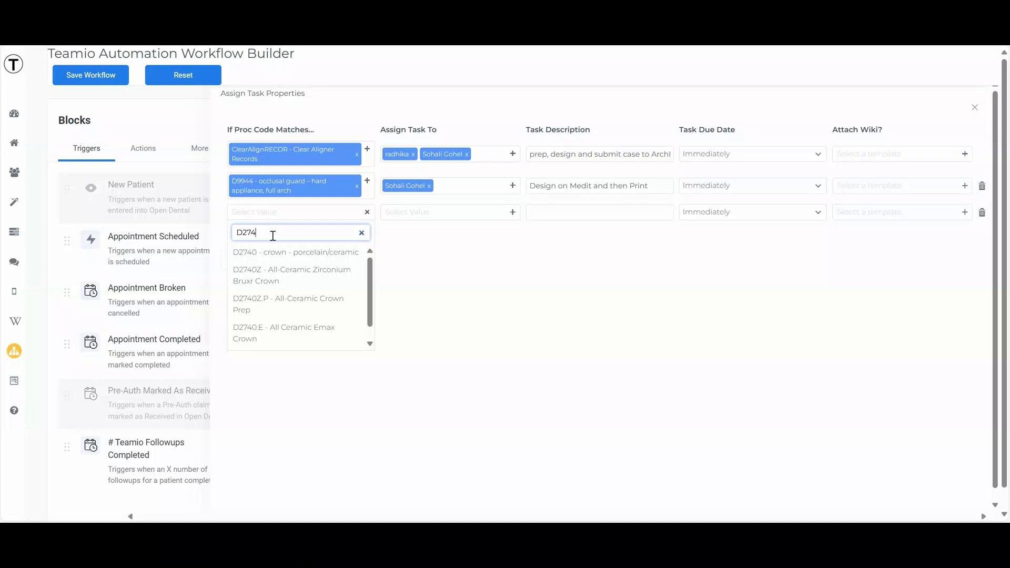
click(283, 253)
click(456, 218)
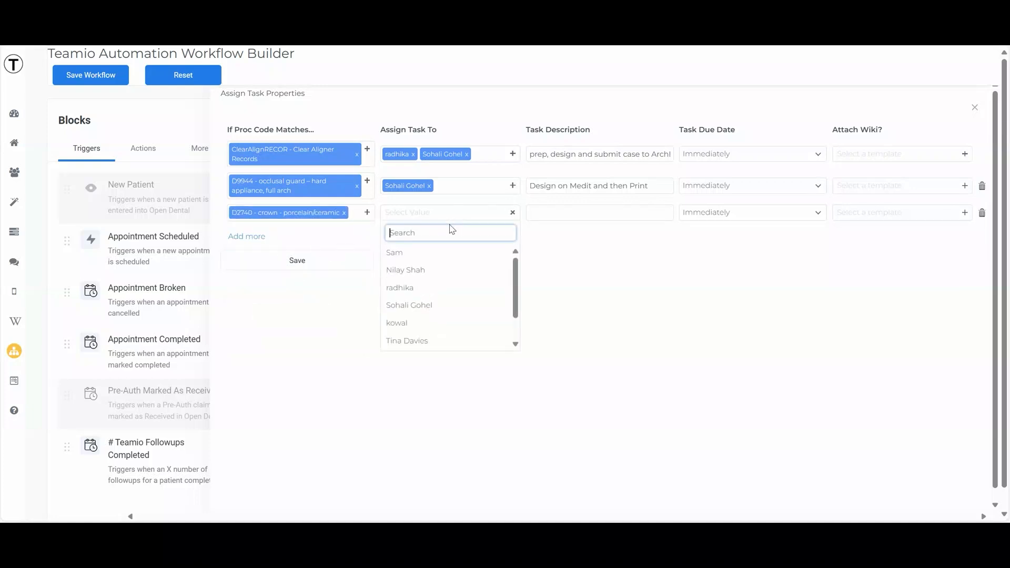
click(423, 304)
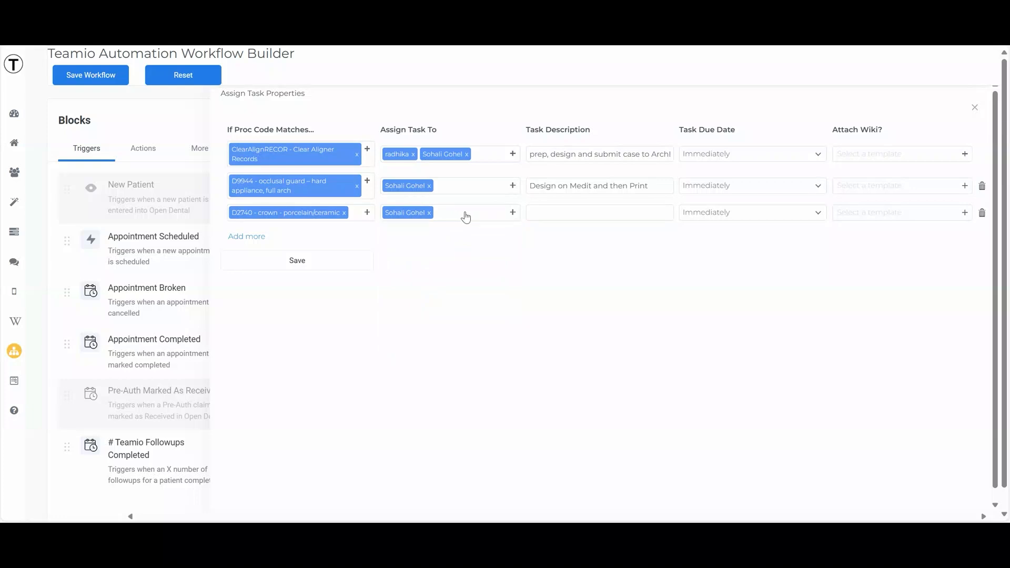
- Enter "Design crown, mill, glaze, and ready to insert." as the D2740 rule's task description
click(556, 211)
text(De)
text(sign crown, mill,)
text( glaze, and r)
text(eady to insert.)
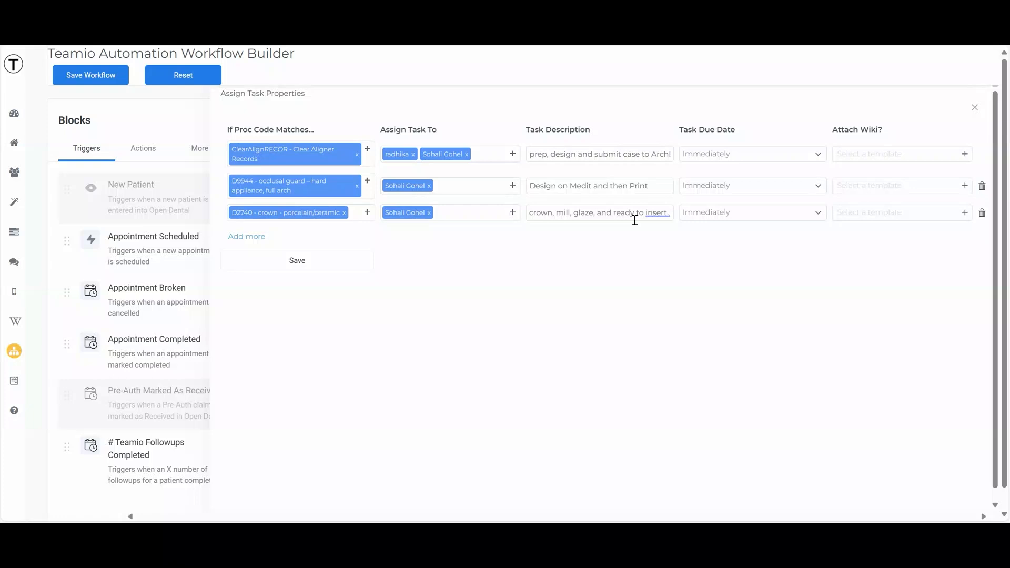
- Save and close the Assign Task properties, and save the workflow
click(296, 267)
click(313, 263)
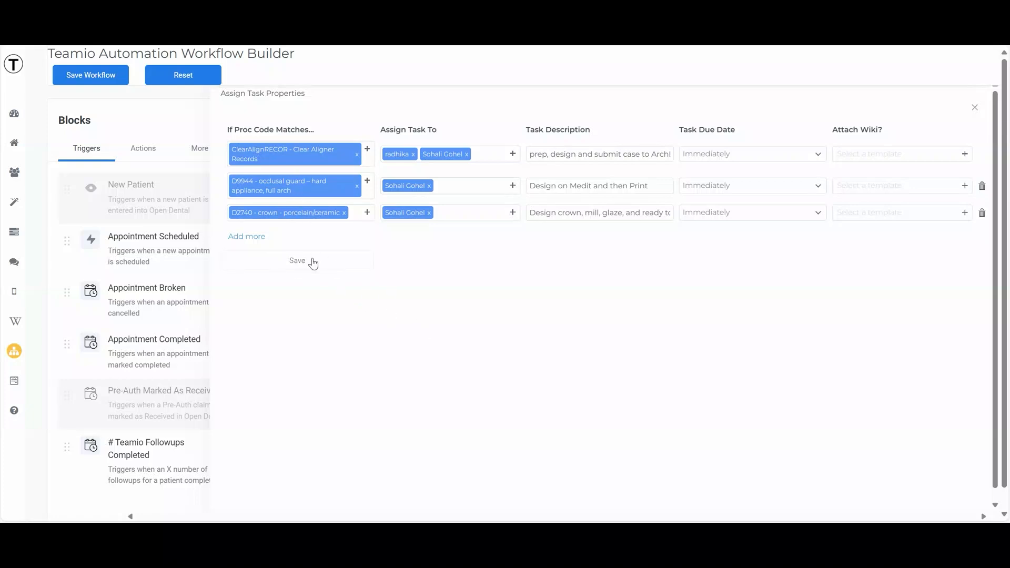
click(977, 108)
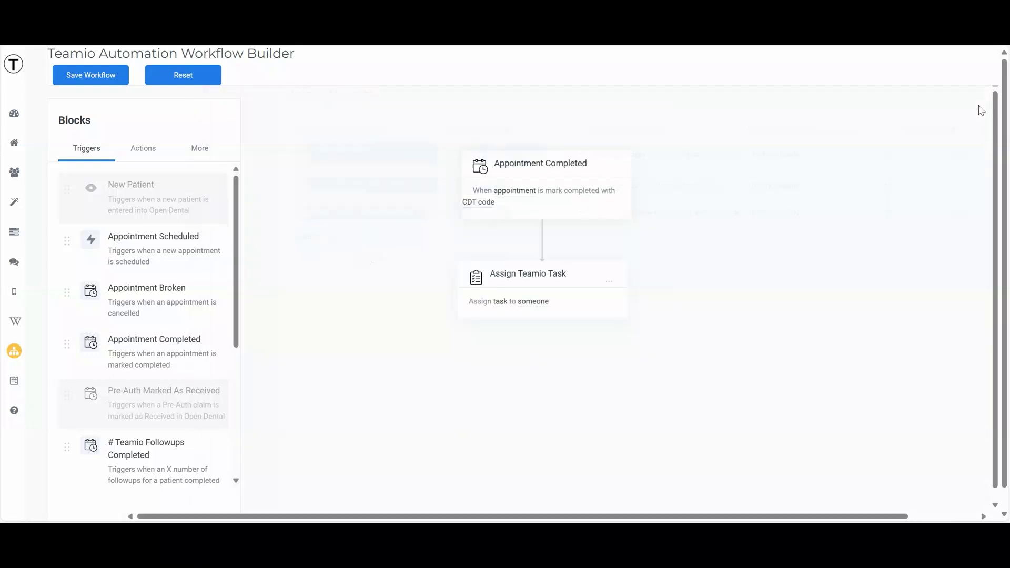
click(97, 77)
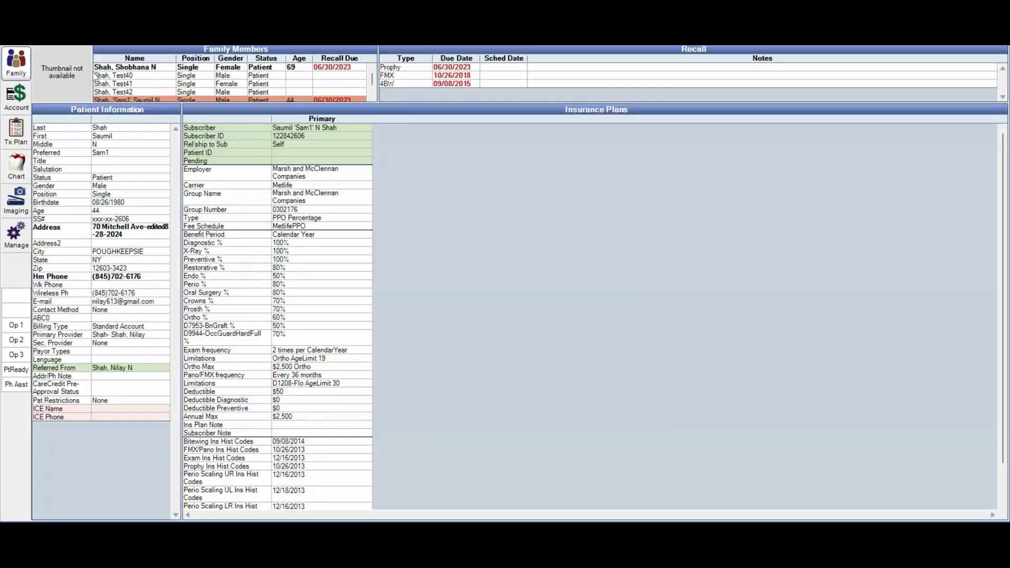
- Switch to Open Dental's September 2 schedule and select a patient by name for the 10:20 AM slot in the first operatory
click(16, 40)
double_click(103, 270)
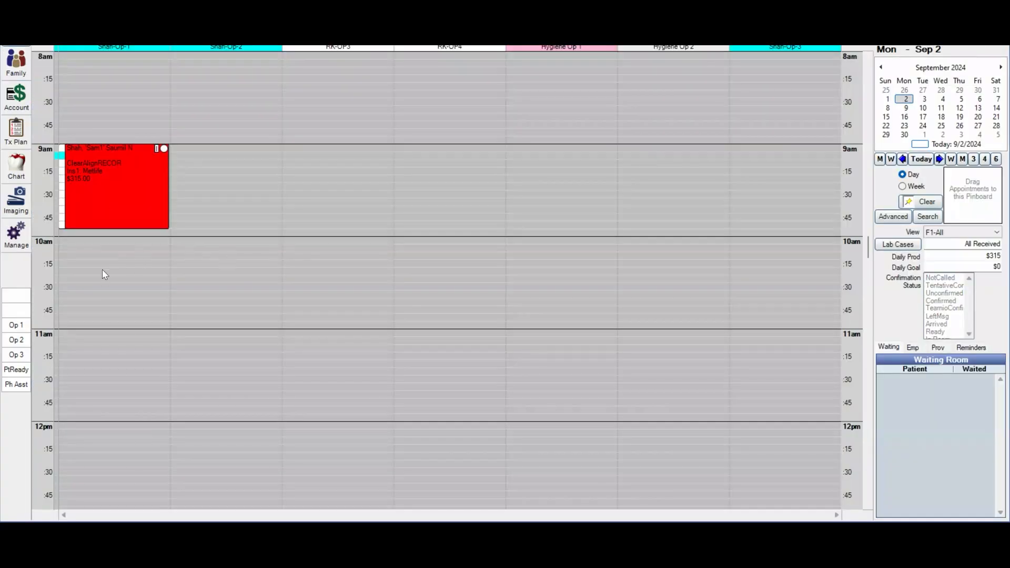
key(Tab)
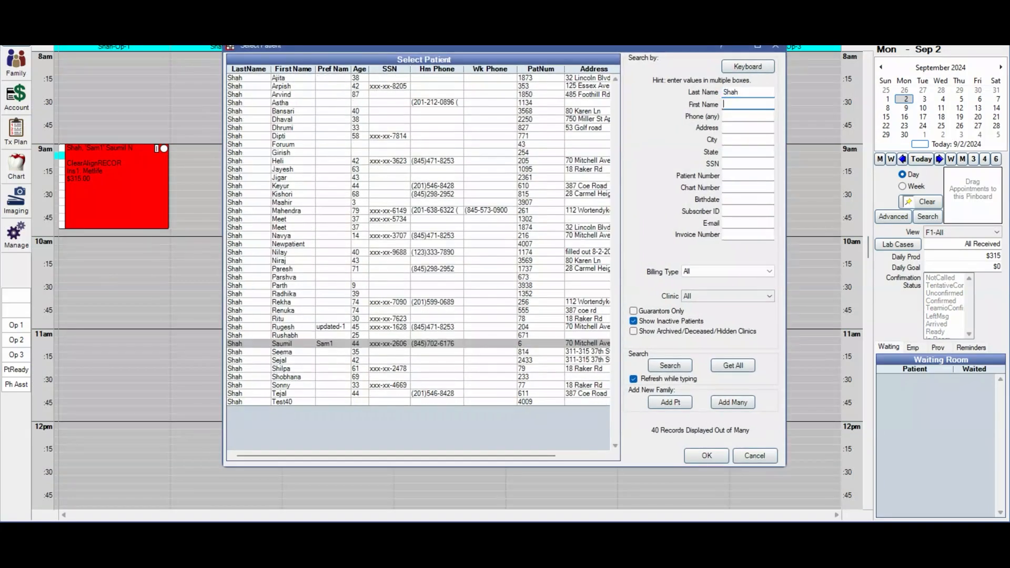
text(Rugesh)
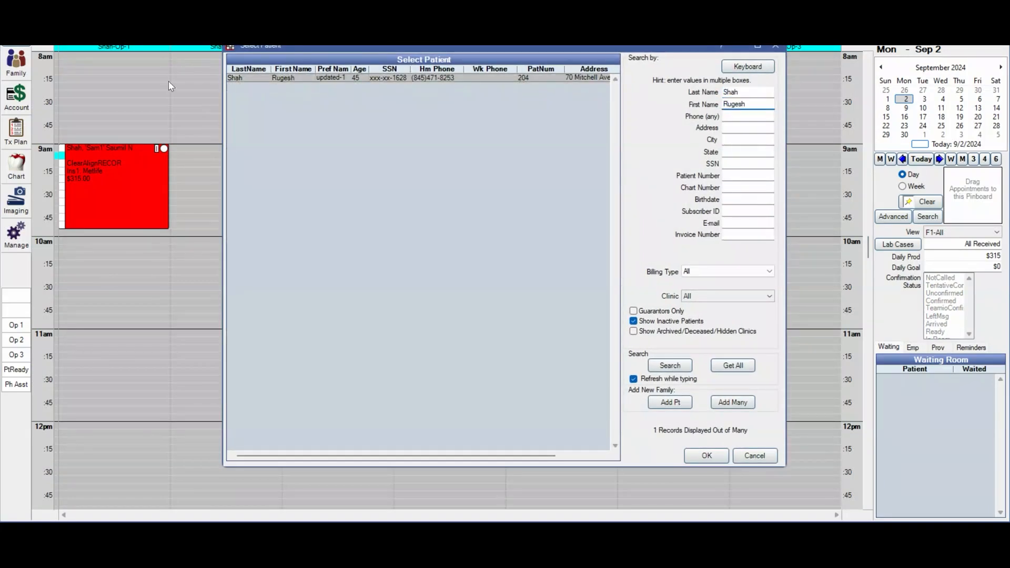
double_click(274, 78)
- Create a new appointment for the selected patient from their appointments window
click(592, 311)
click(592, 310)
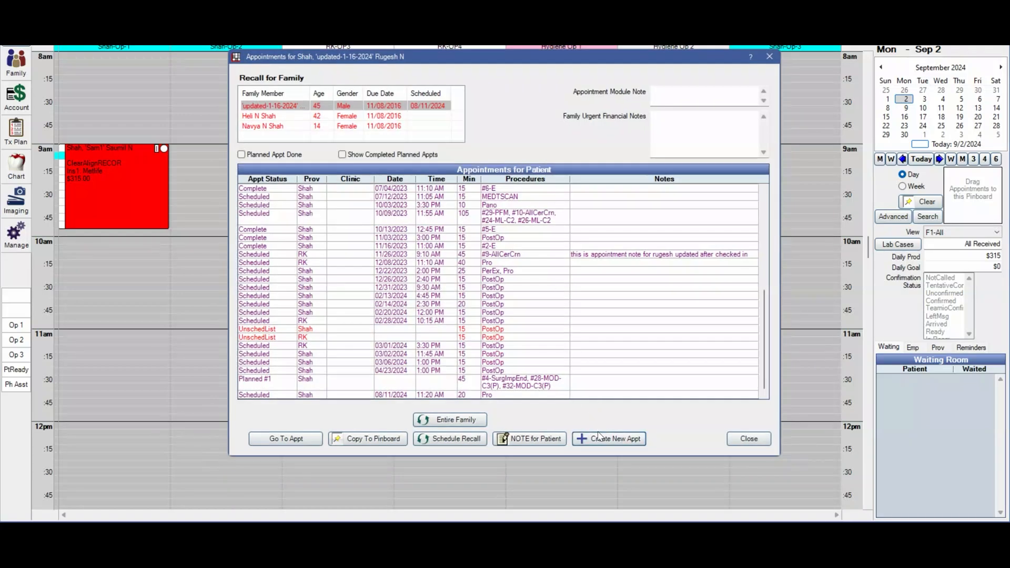
click(598, 437)
click(596, 299)
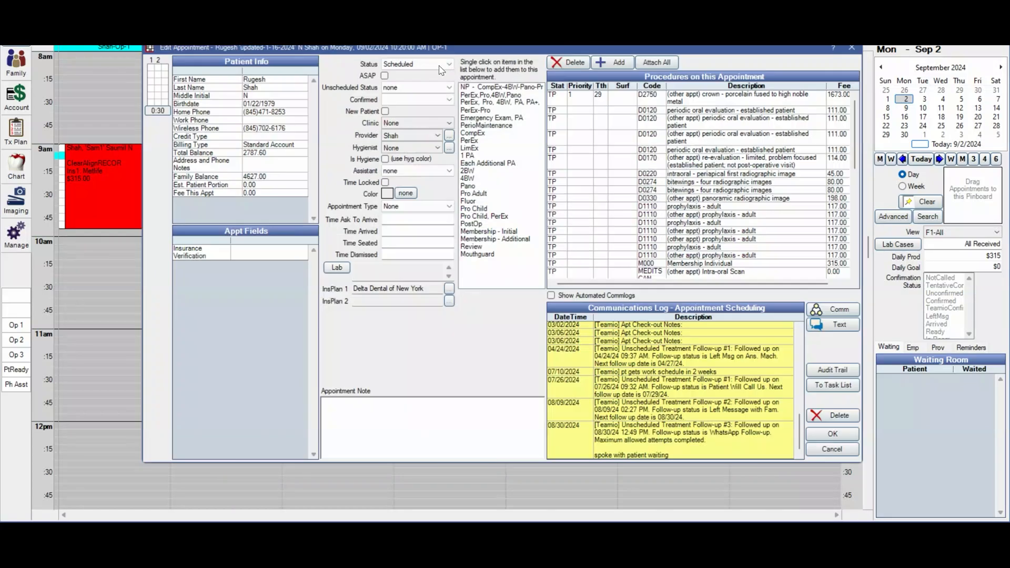
- Add procedure D9944, occlusal guard - hard appliance, full arch, for the upper arch and save the appointment
click(621, 60)
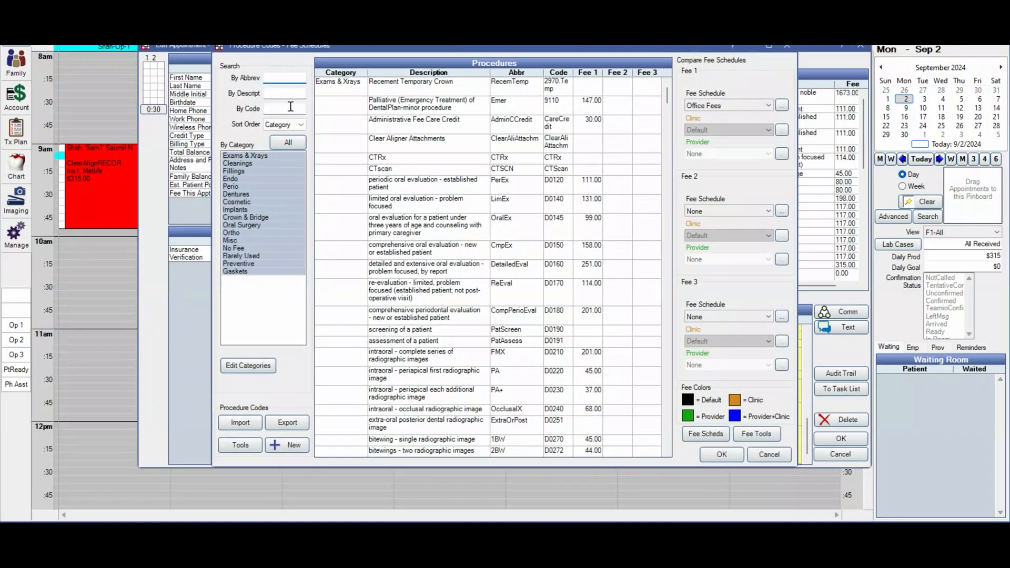
click(266, 109)
text(994)
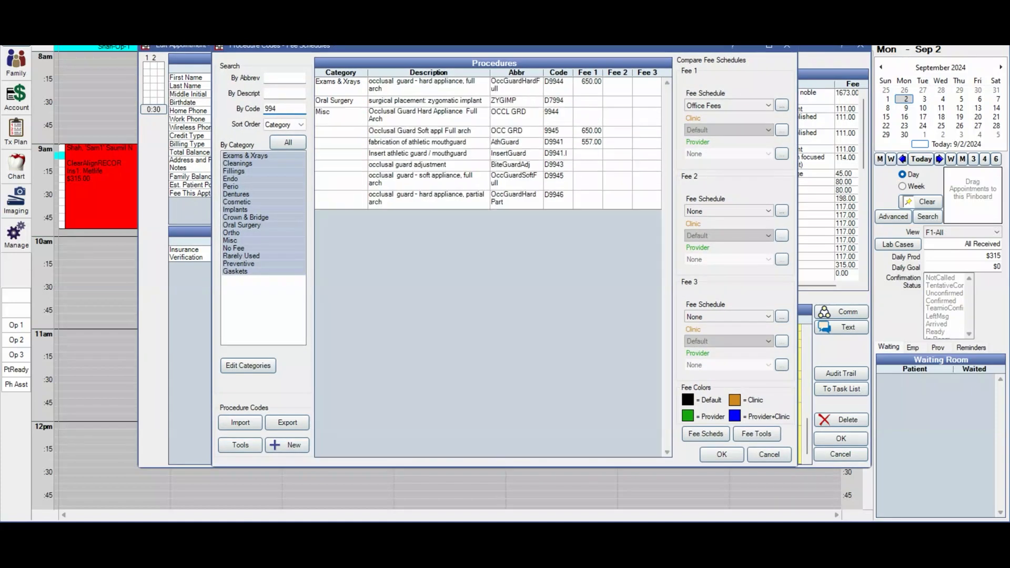
text(4)
double_click(468, 91)
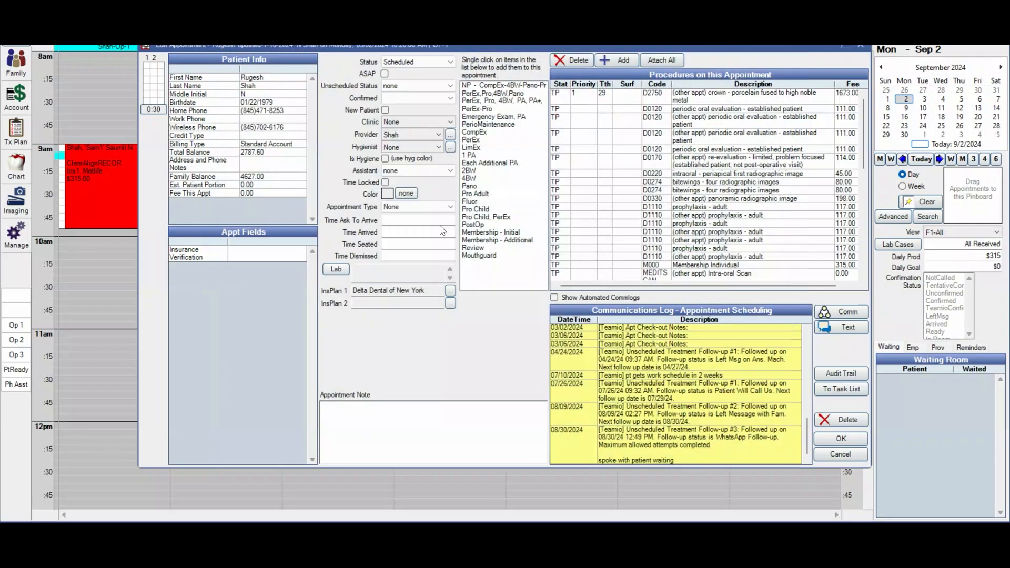
click(296, 126)
click(704, 457)
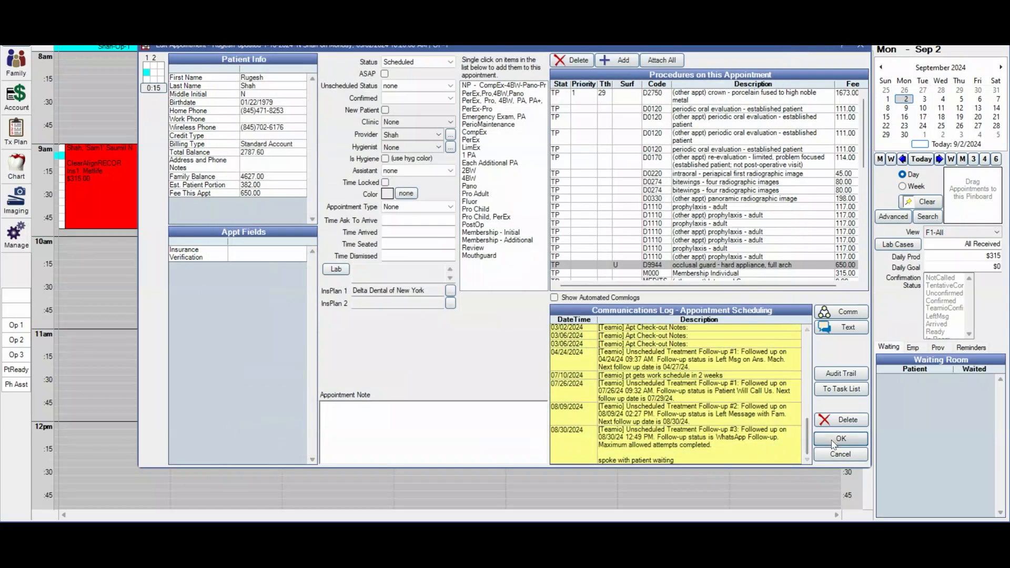
click(834, 443)
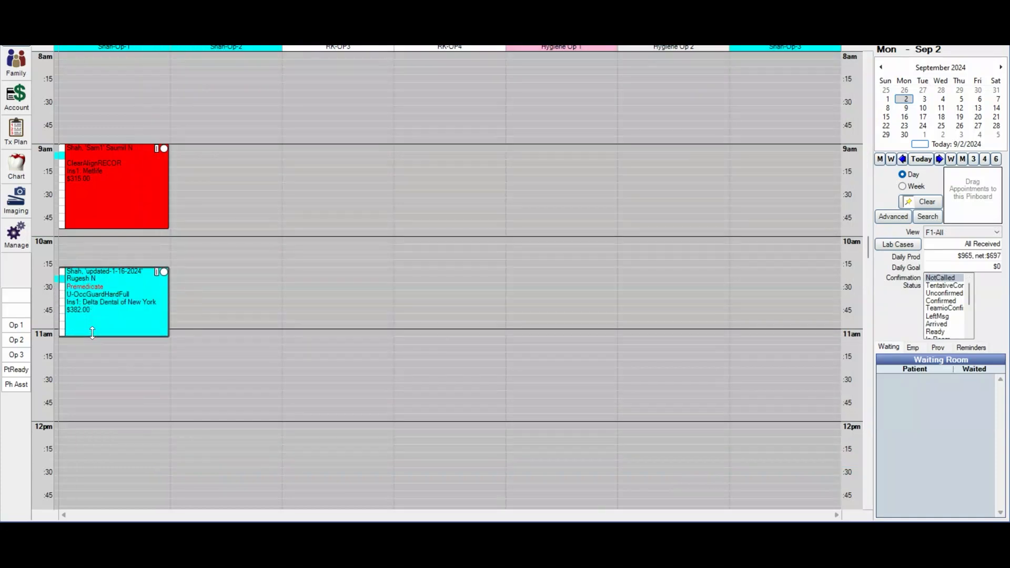
- Set the 10:20 AM occlusal guard appointment complete
mouse_move(127, 296)
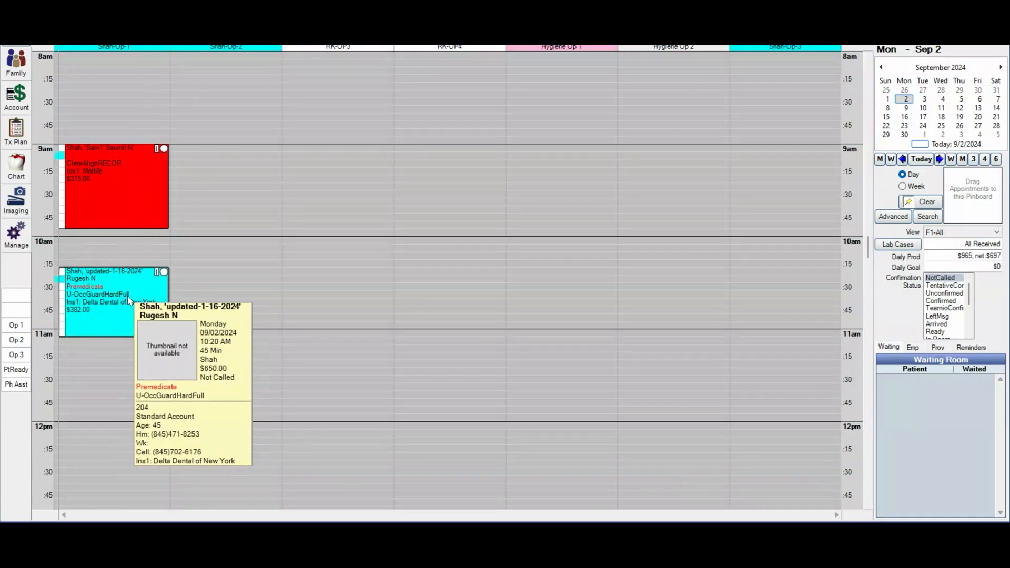
right_click(128, 296)
click(177, 345)
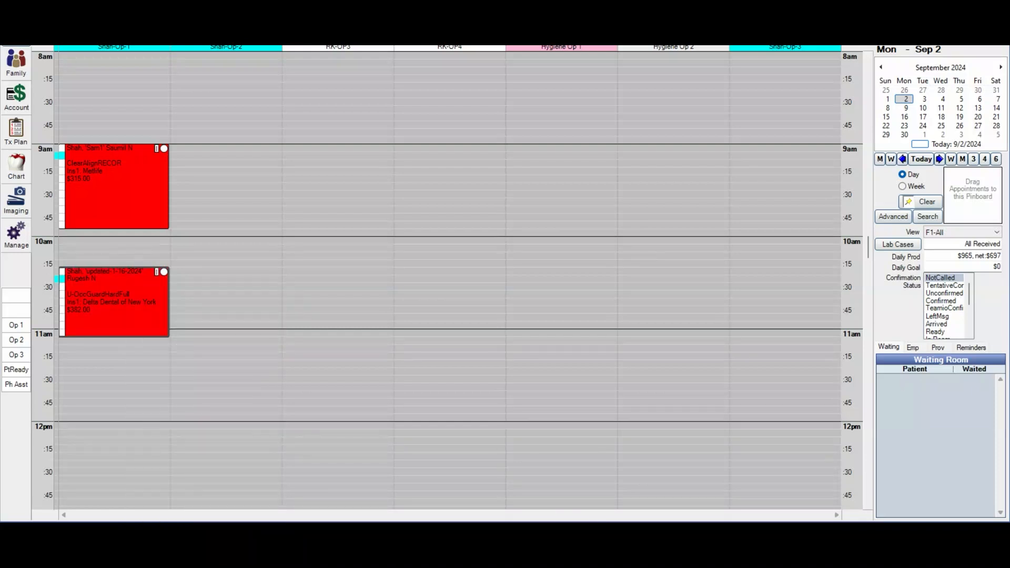
- Switch to Teamio's My Tasks and check Tasks created by Me for the occlusal guard task, its assignee, tag and due date
click(647, 493)
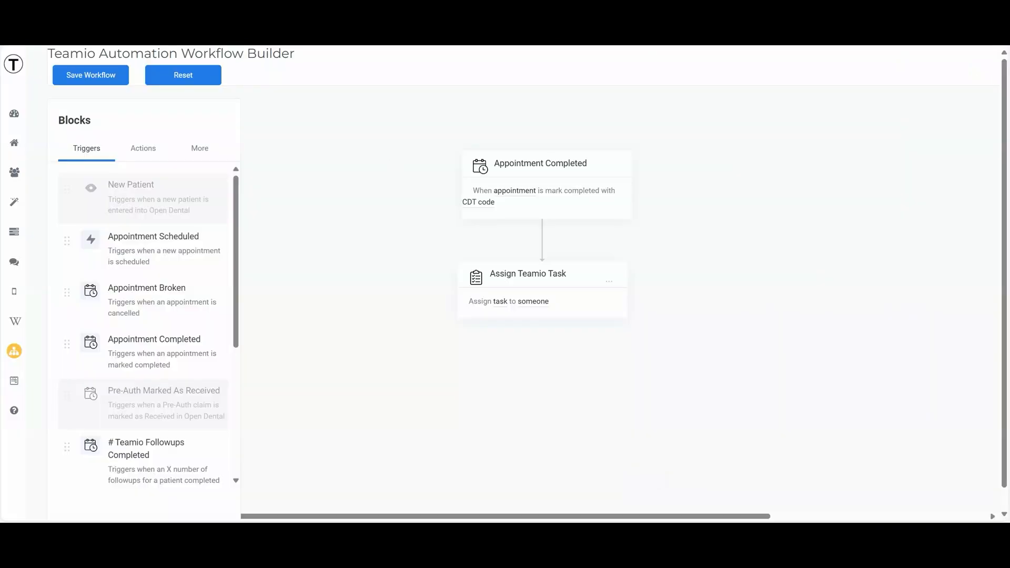
click(14, 231)
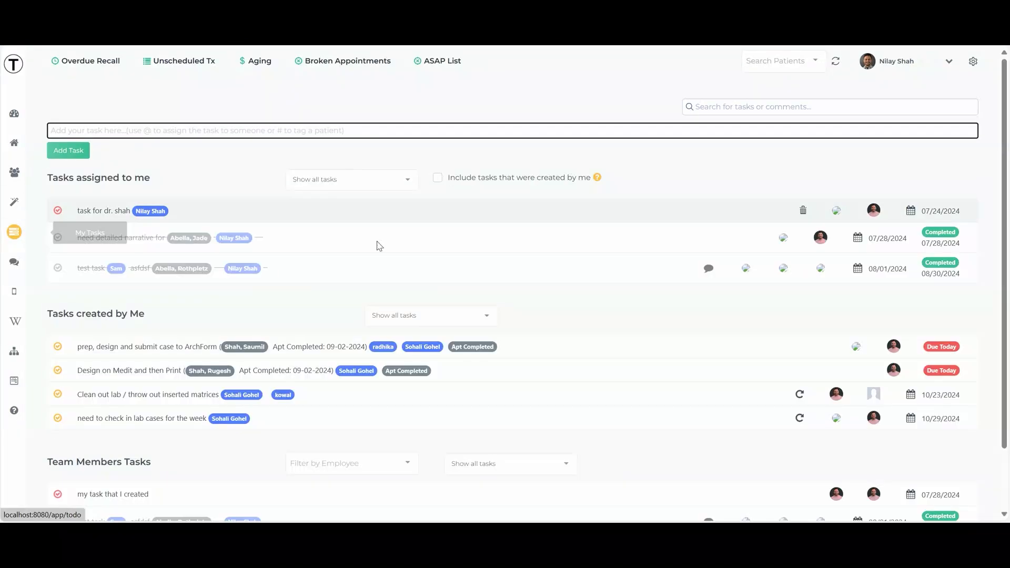
scroll(368, 280, down, 1)
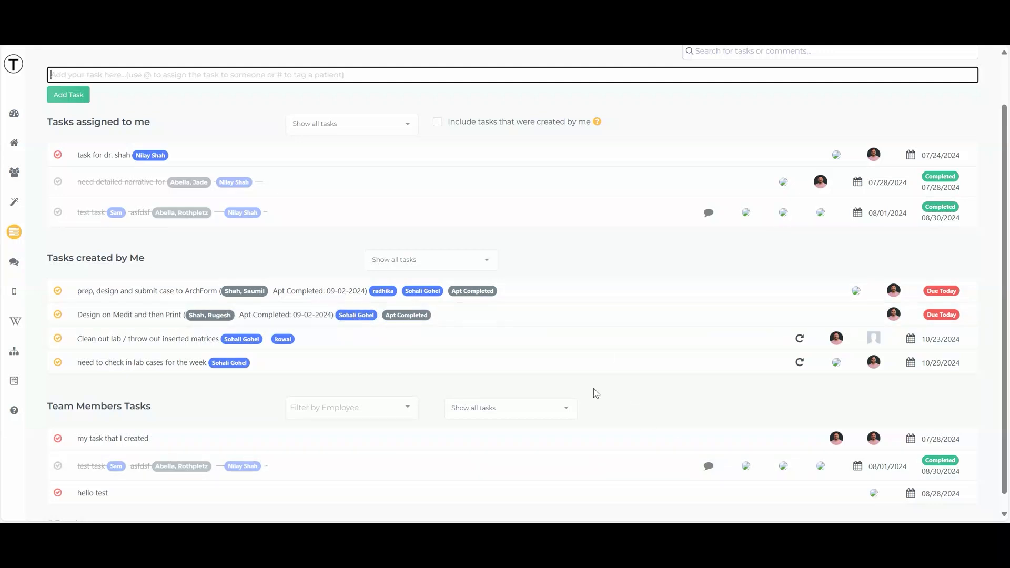
- Switch to Open Dental and look through the list of procedure codes and fees in Procedure Codes
mouse_move(702, 535)
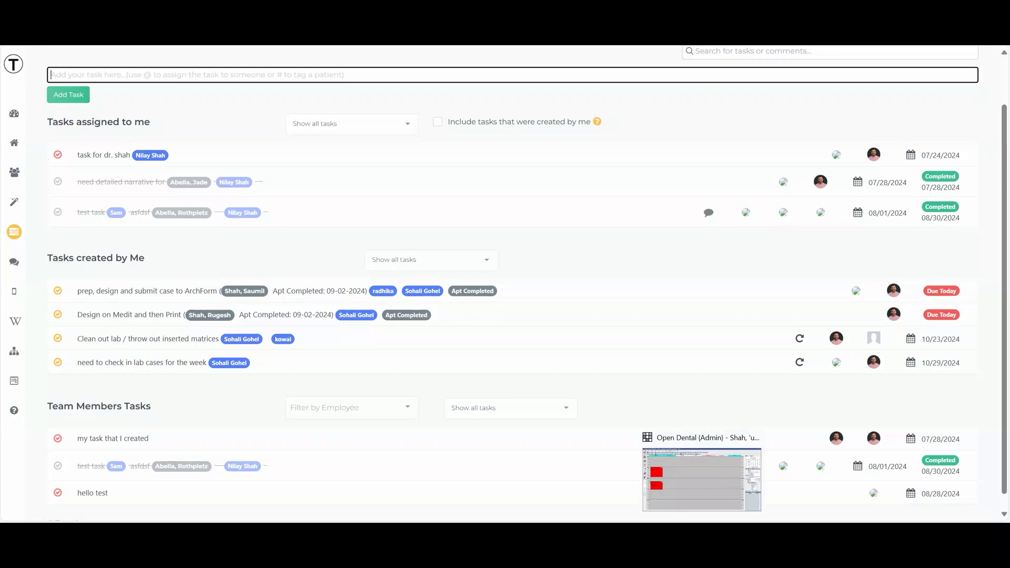
click(702, 505)
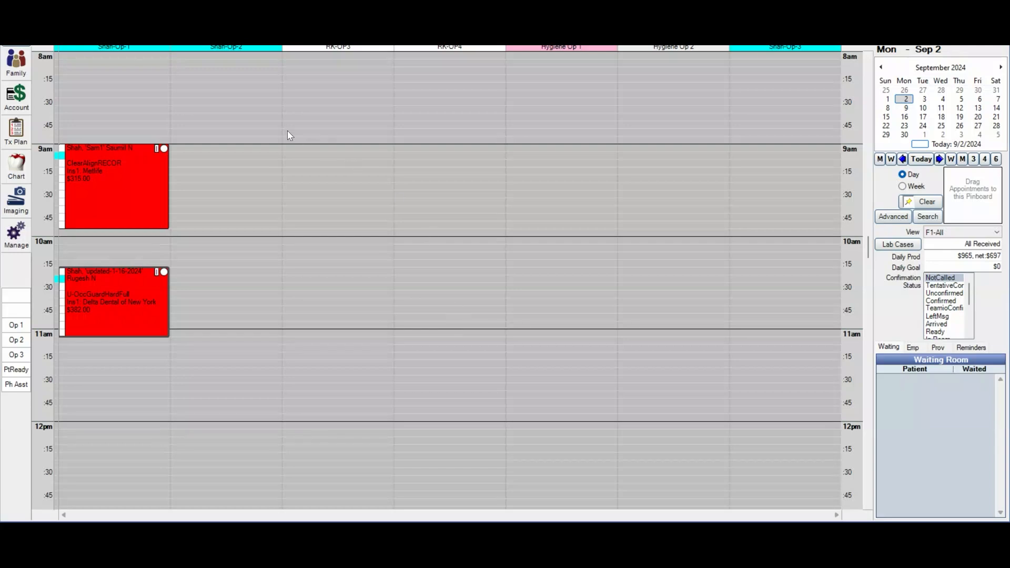
click(130, 12)
mouse_move(104, 12)
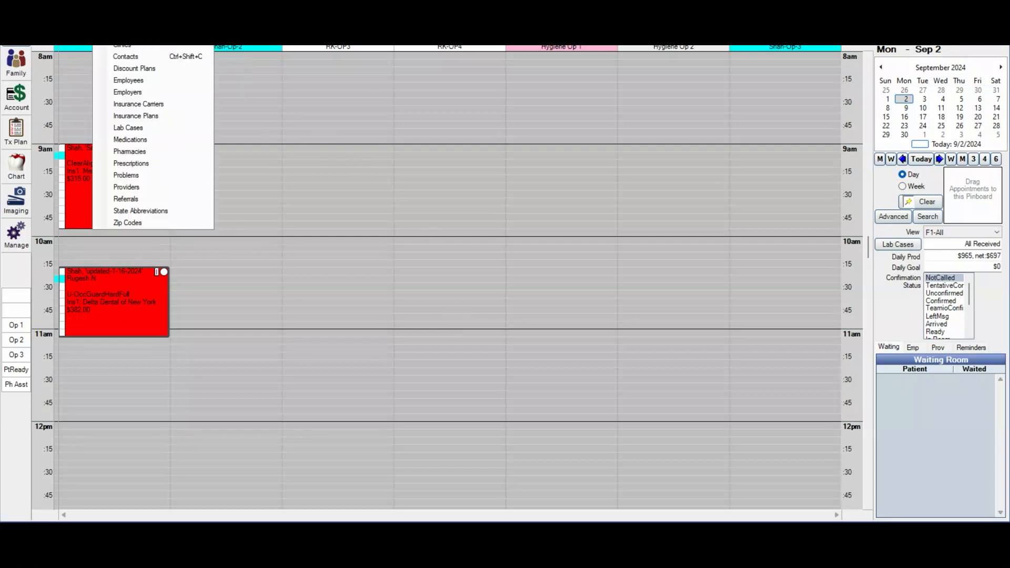
click(135, 18)
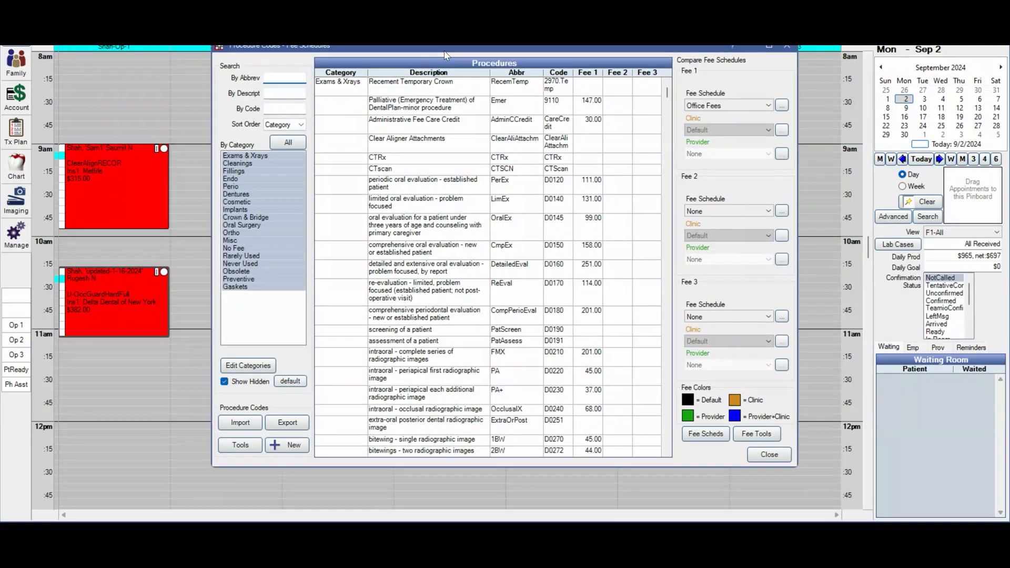
click(758, 454)
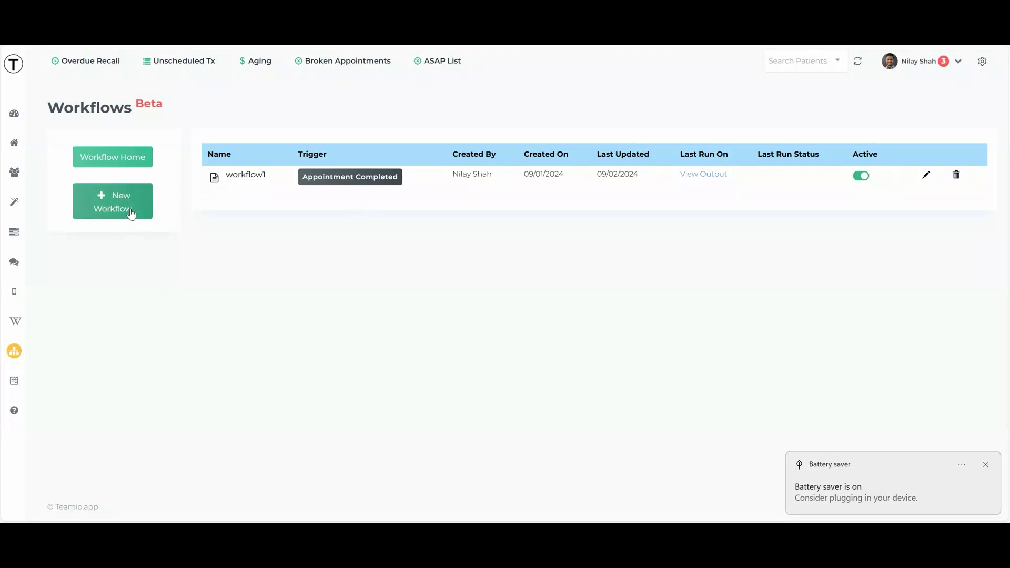
- Switch to Teamio's Workflows and try to build a new workflow on the Appointment Completed trigger
click(986, 465)
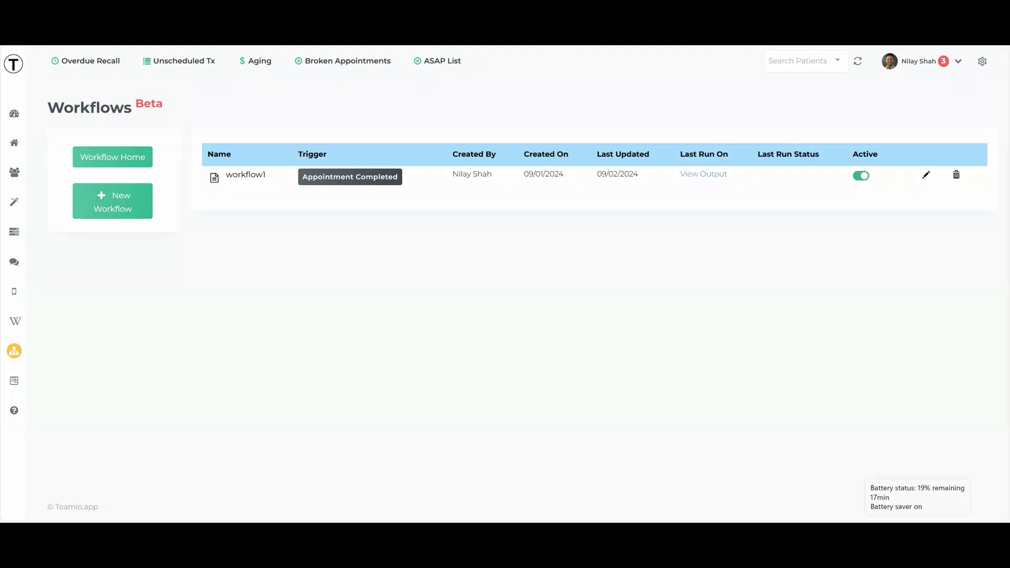
click(94, 207)
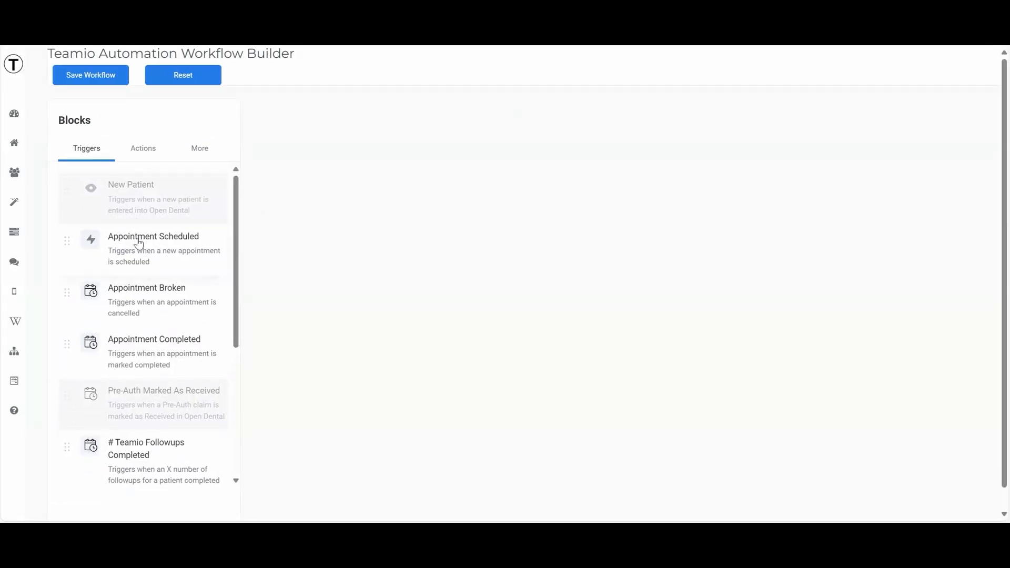
drag(178, 348, 563, 175)
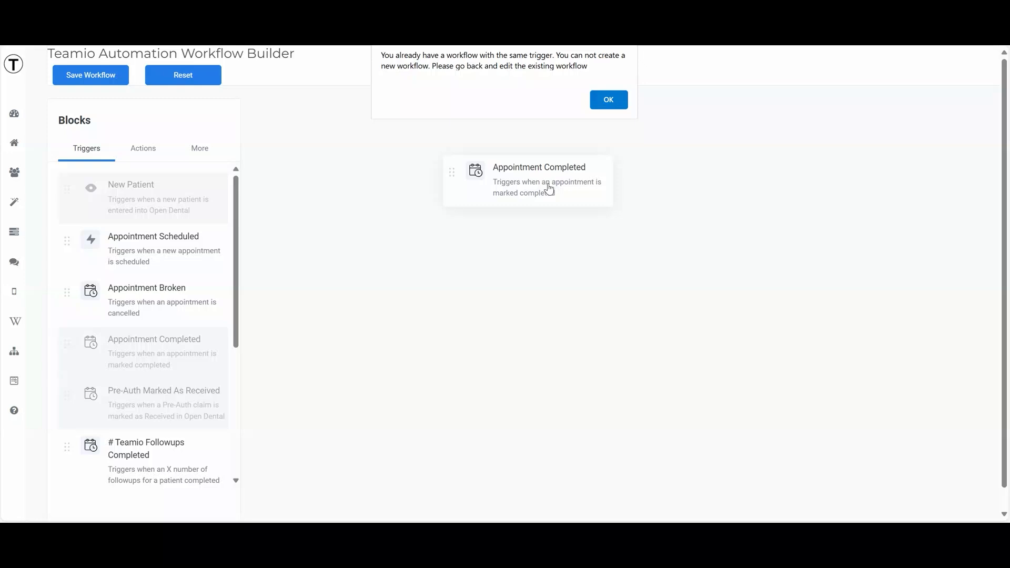
click(609, 99)
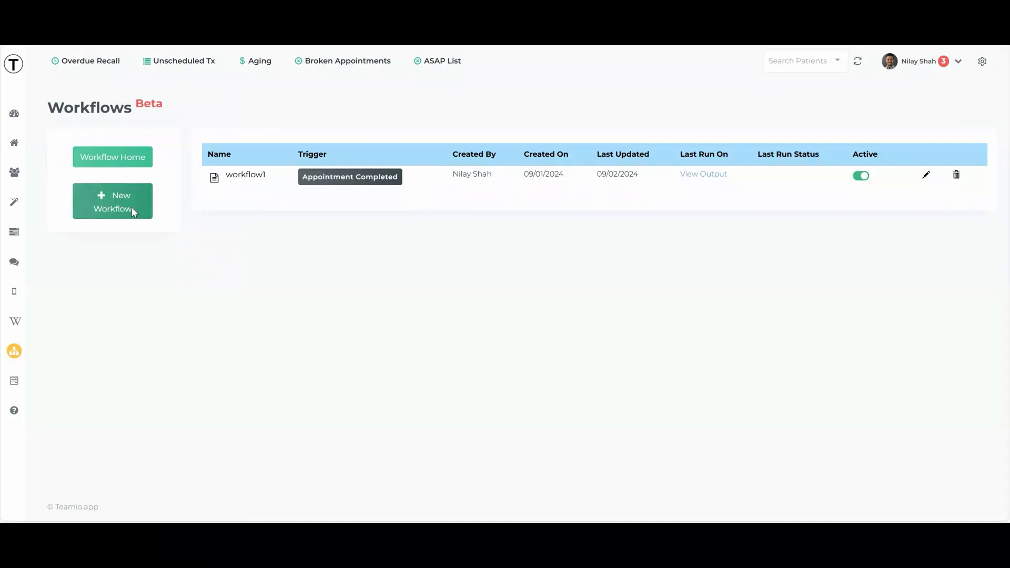
- Create a new workflow with the Appointment Scheduled trigger followed by an Assign Teamio Task action
click(135, 207)
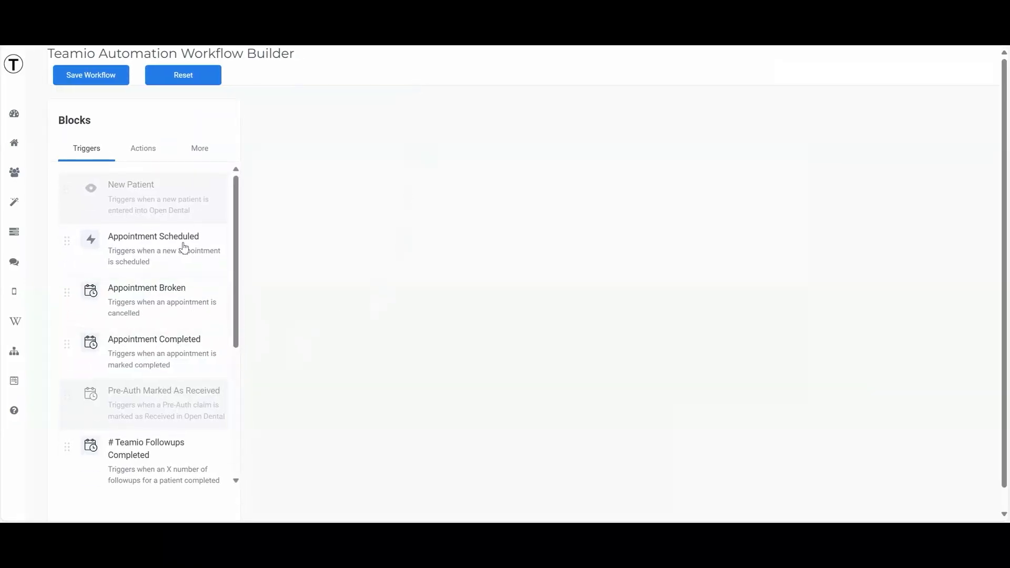
drag(155, 261, 563, 203)
click(142, 151)
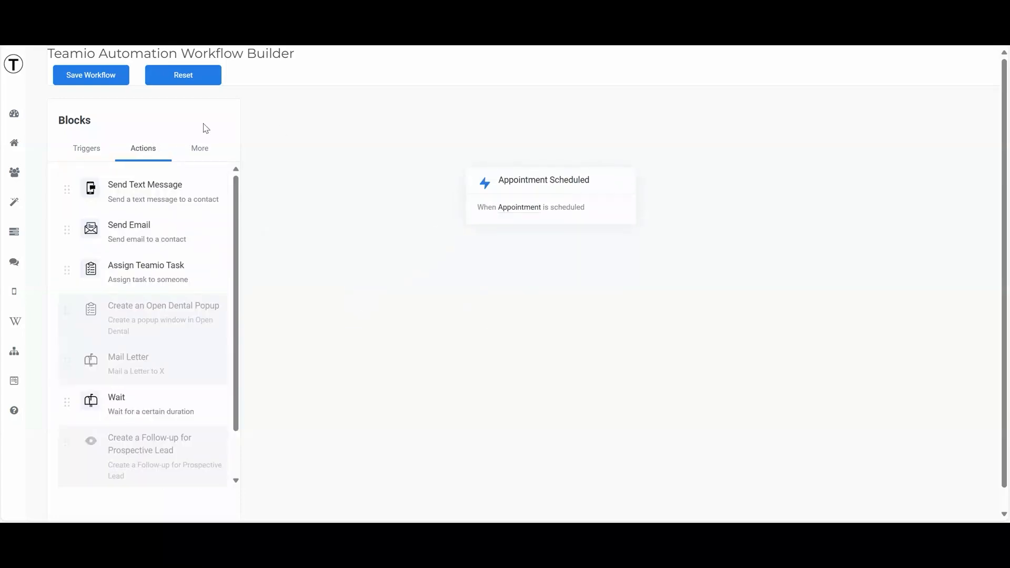
drag(142, 267, 541, 259)
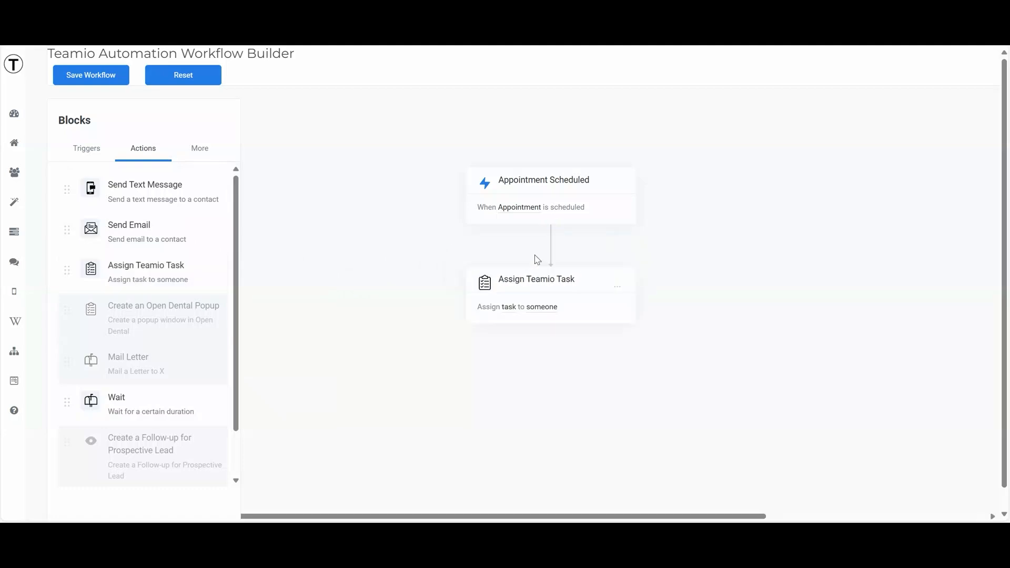
- Set the Assign Teamio Task action to match procedure code D7140, extraction of an erupted tooth or exposed root
click(545, 289)
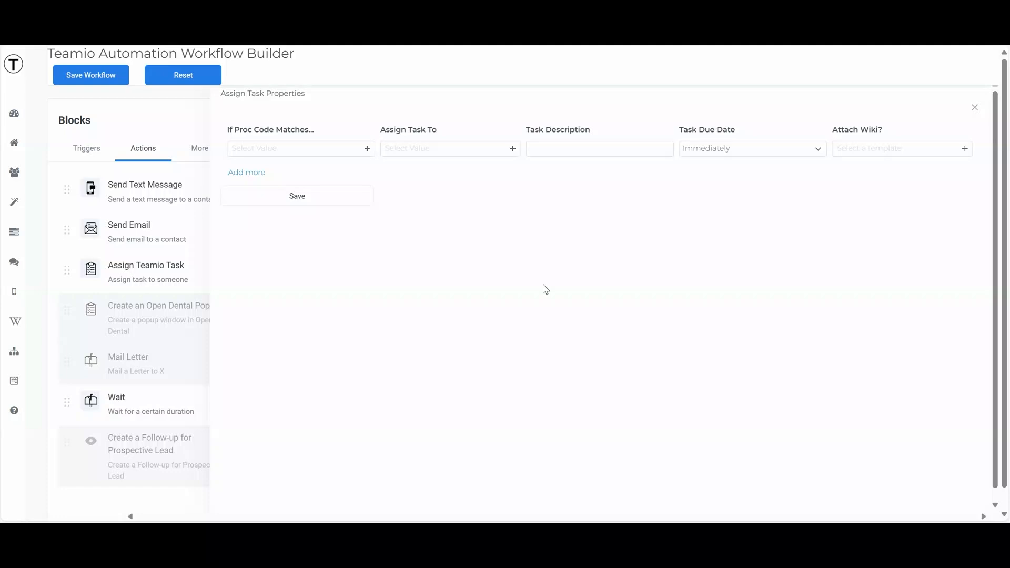
click(289, 151)
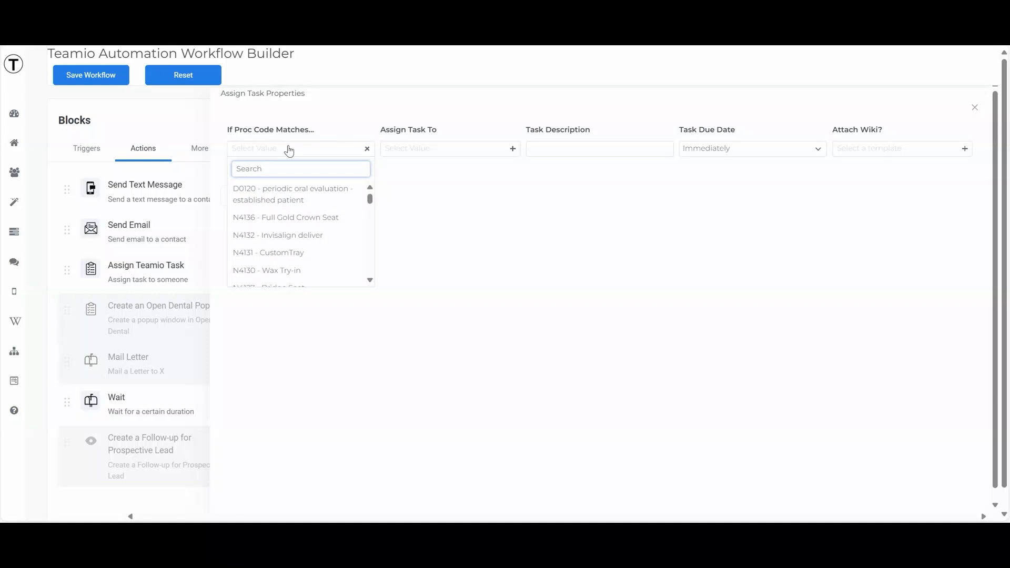
text(surgical)
key(BackSpace)
key(BackSpace)
key(BackSpace)
key(BackSpace)
key(BackSpace)
key(BackSpace)
key(BackSpace)
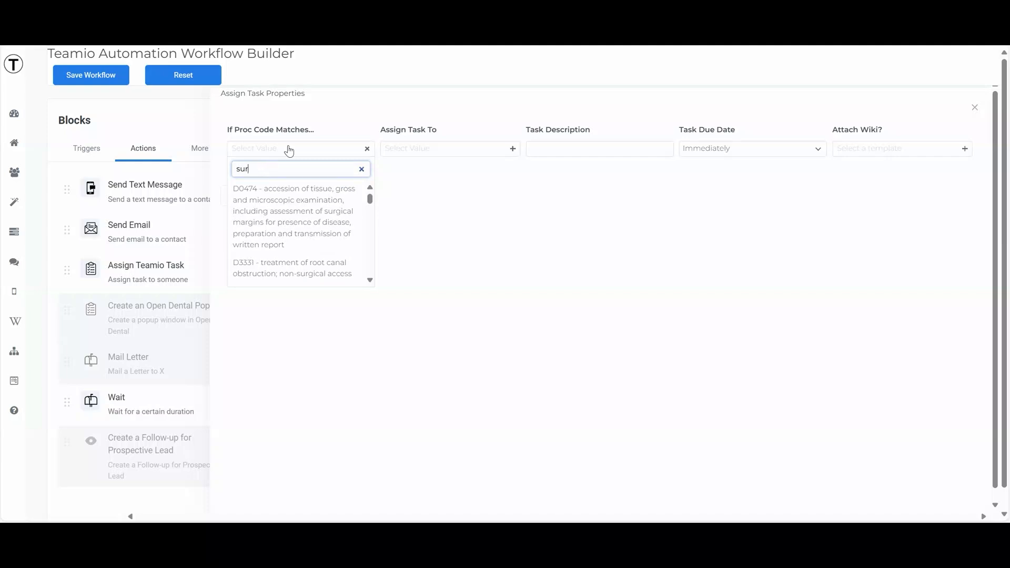
text(extr)
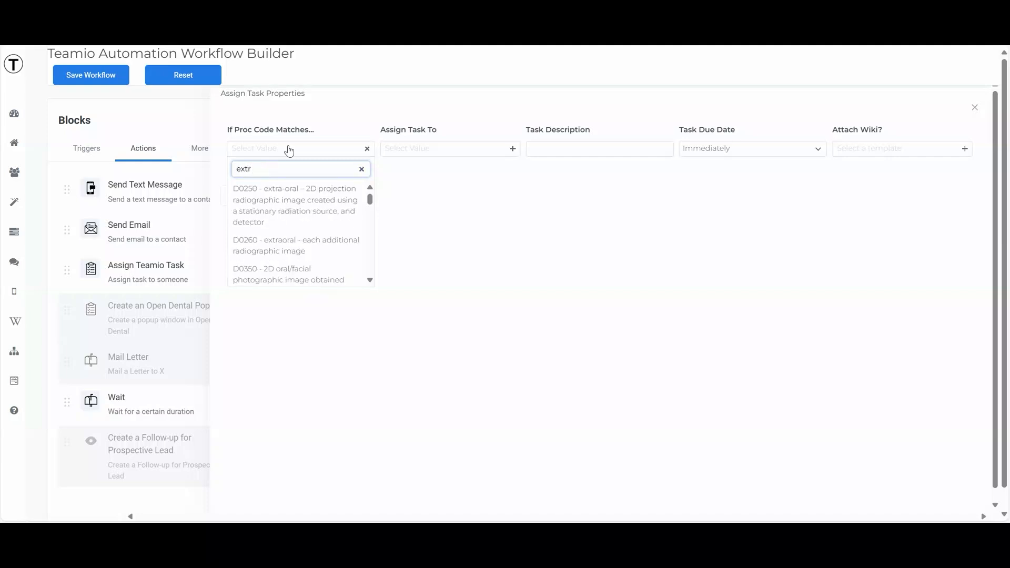
text(actio)
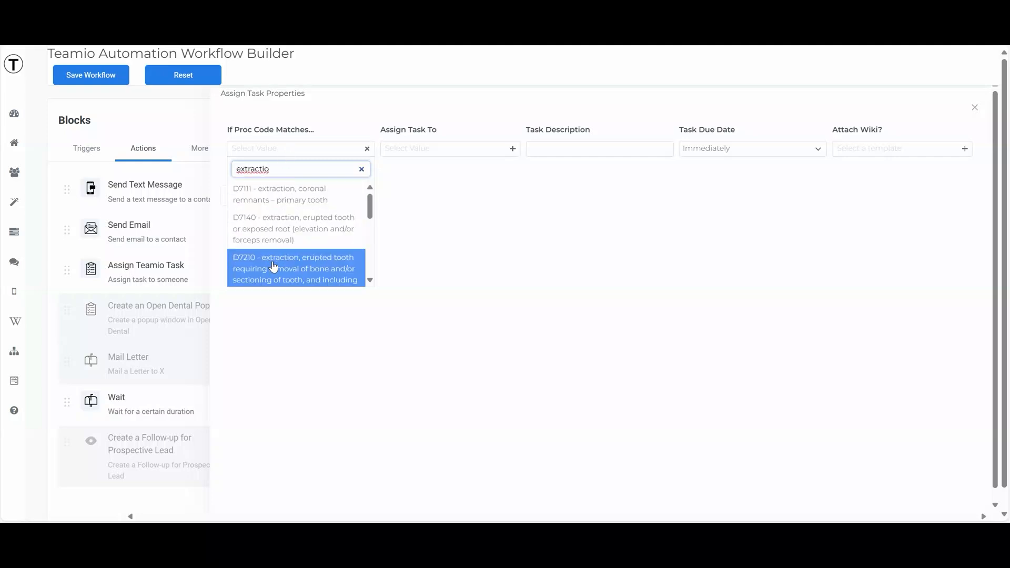
click(274, 228)
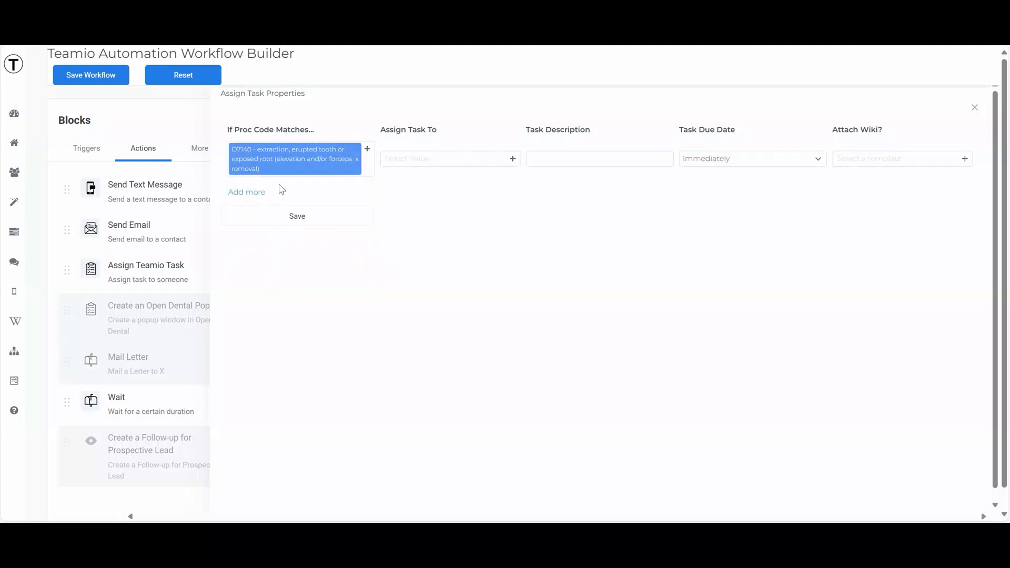
- Add procedure codes D7210 and D6110 to the same task rule's matching codes
click(368, 150)
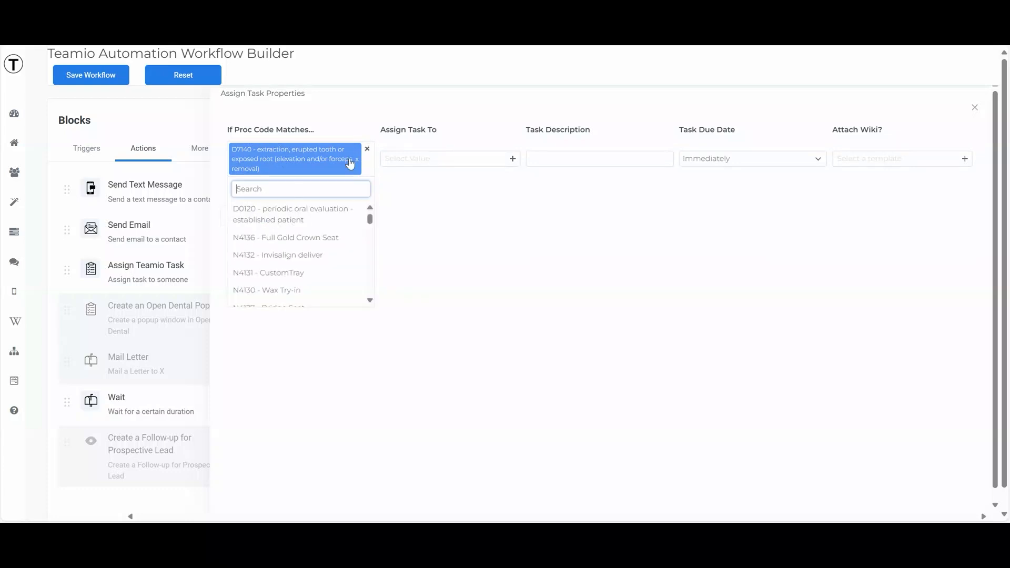
text(D7210)
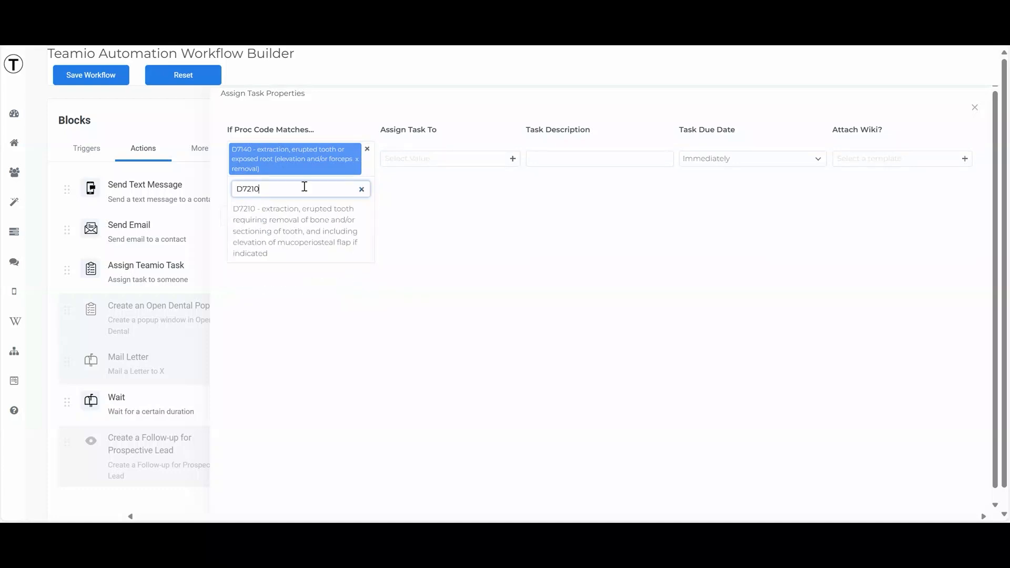
click(277, 238)
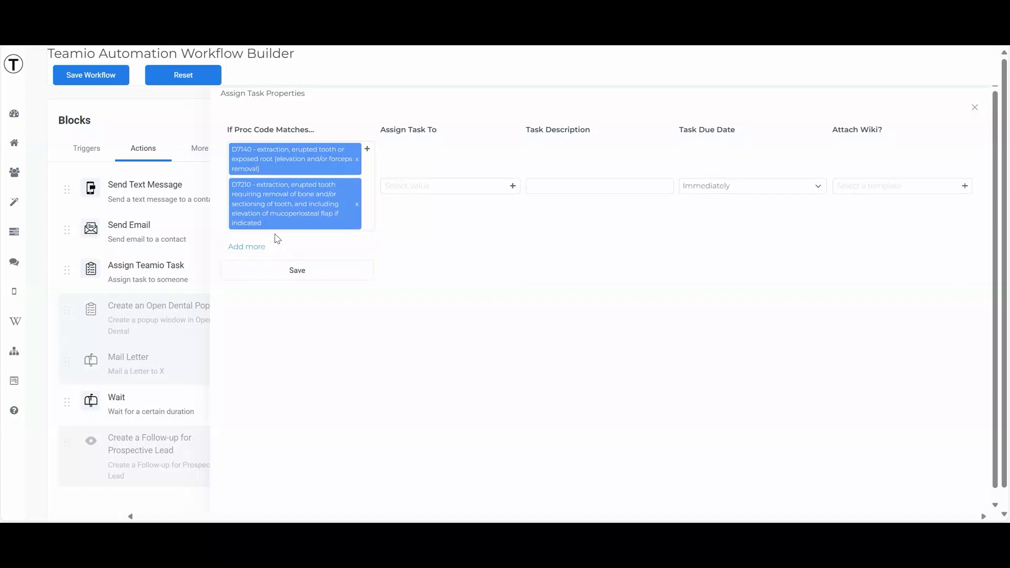
click(368, 150)
text(D611)
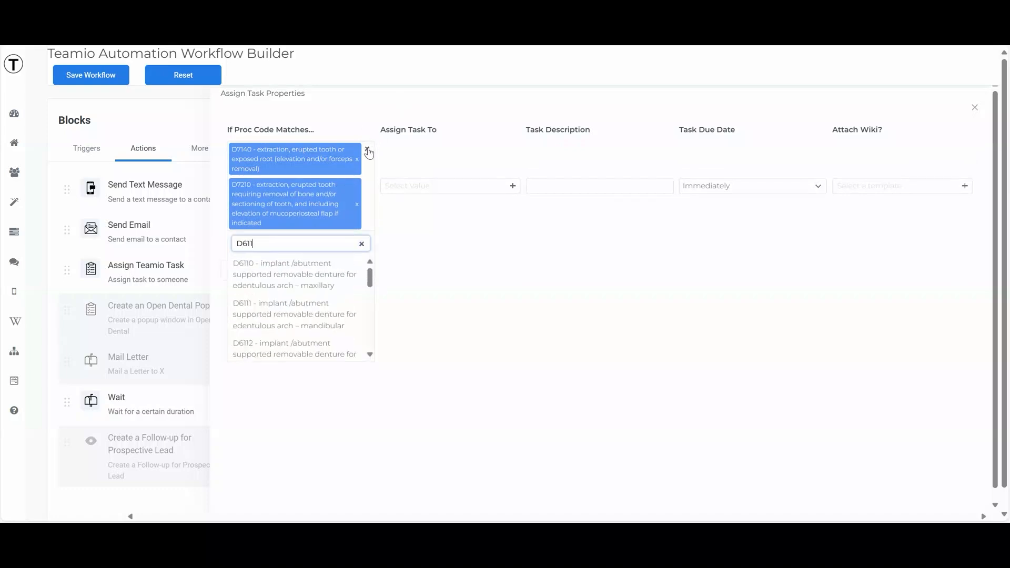
click(300, 285)
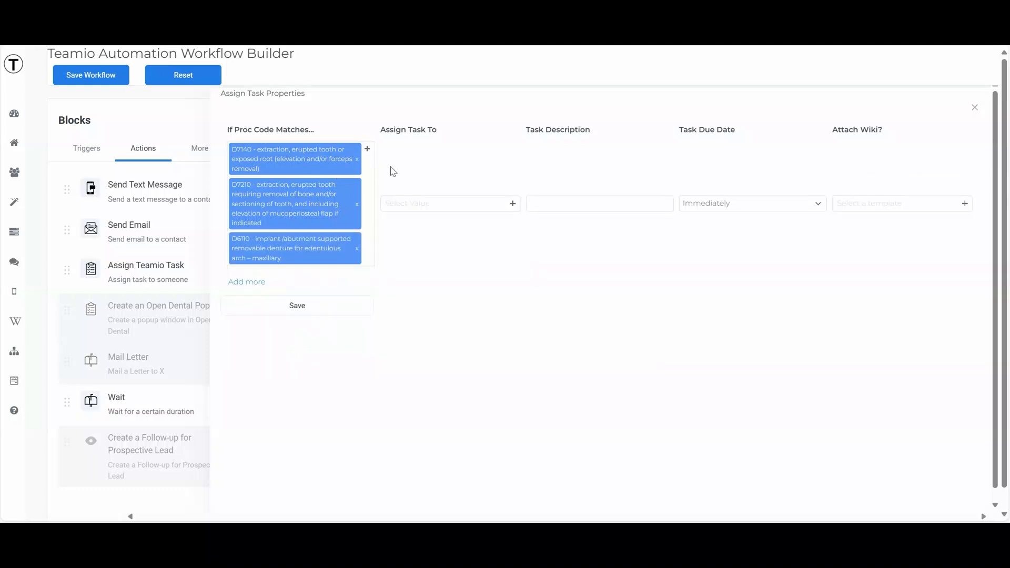
- Assign the task to a team member and describe it as "Call in Rx for sedation"
click(427, 207)
click(412, 295)
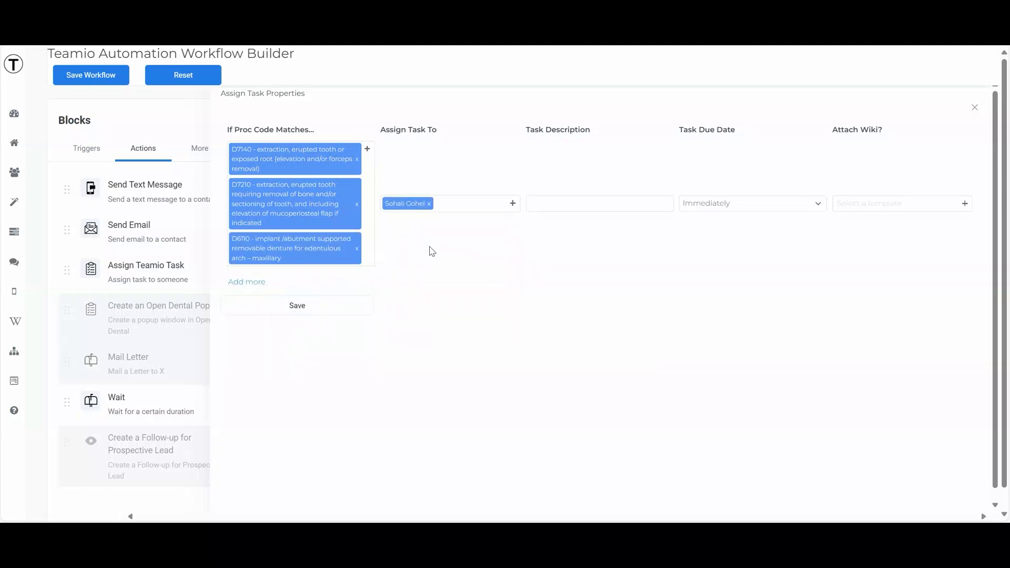
click(564, 205)
text(Call in Rx for sedation)
- Review the task's due date options and the wiki template choices
click(764, 211)
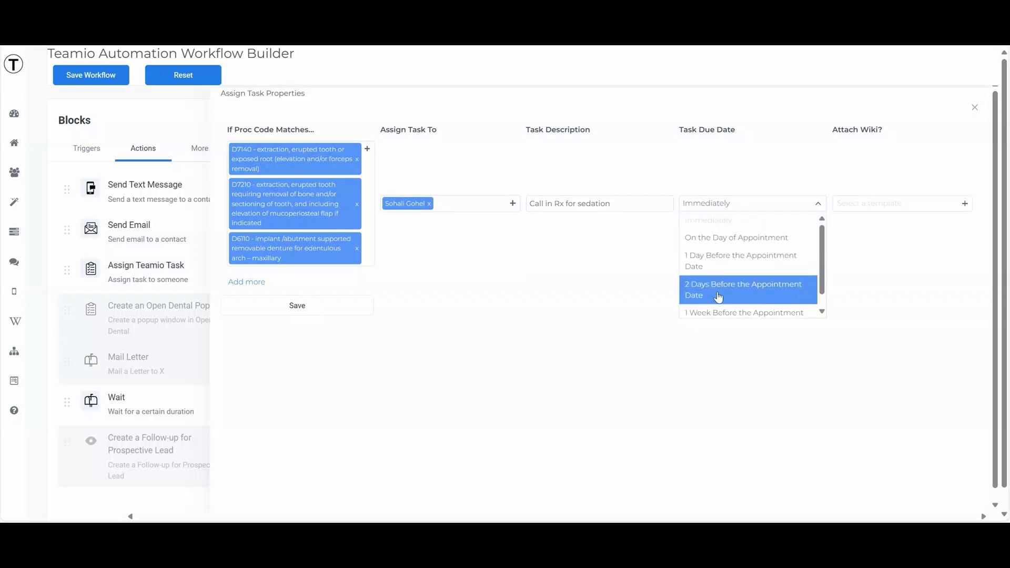
scroll(718, 298, down, 1)
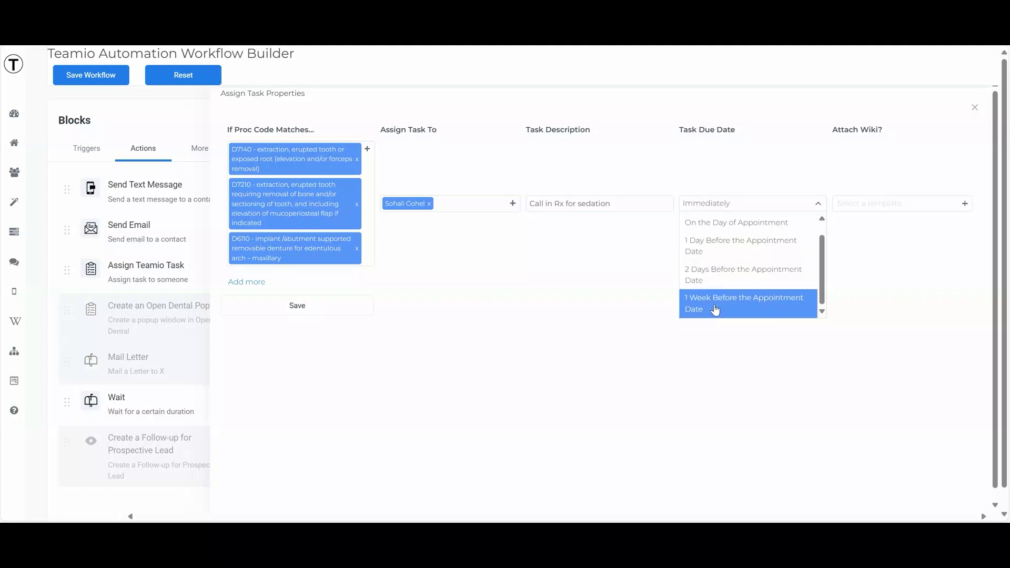
scroll(702, 227, up, 1)
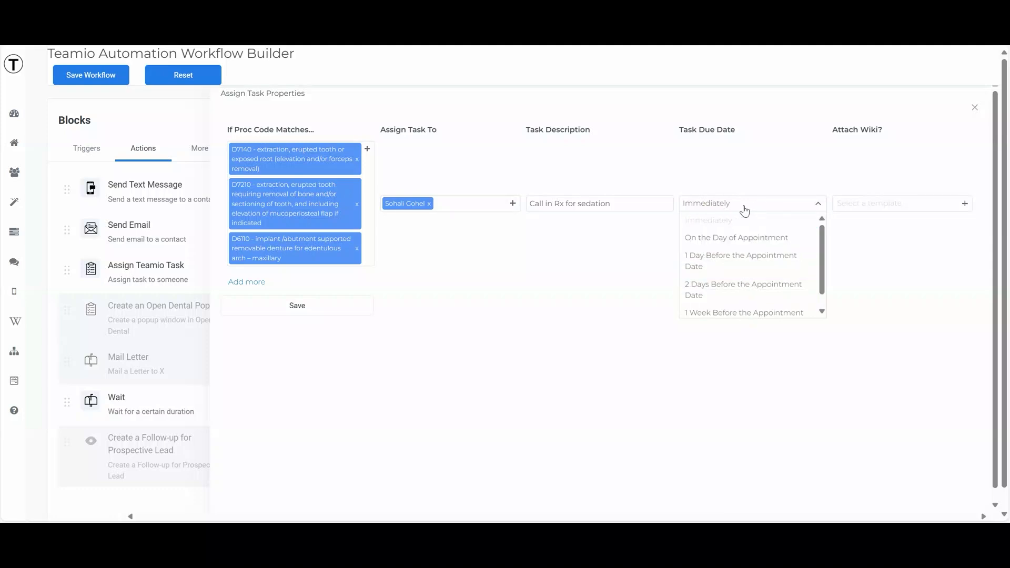
click(653, 226)
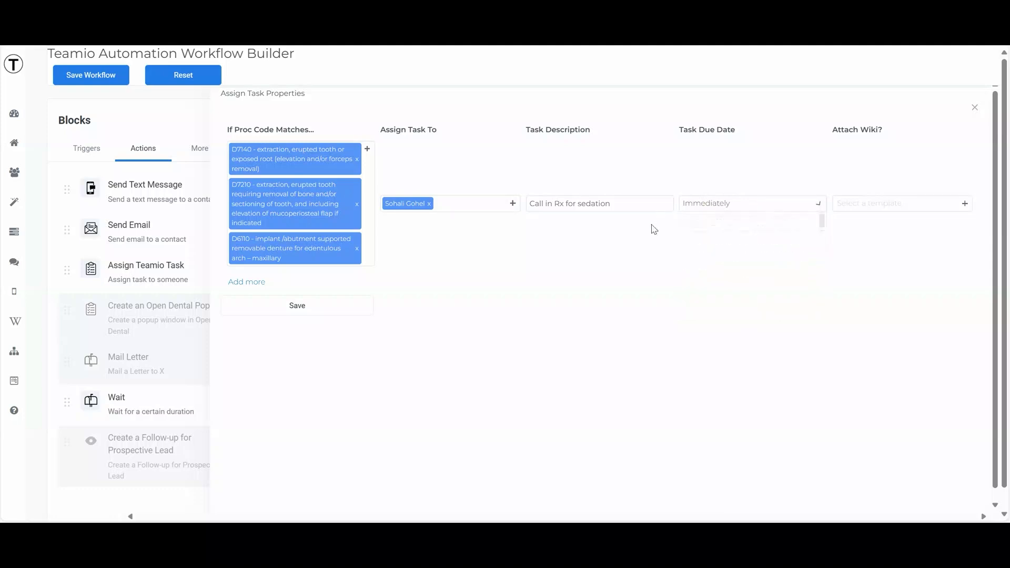
click(871, 210)
click(899, 160)
click(301, 315)
- Add procedure code D9248, non-intravenous conscious sedation, to the matching codes and save the task properties
click(367, 150)
text(D924)
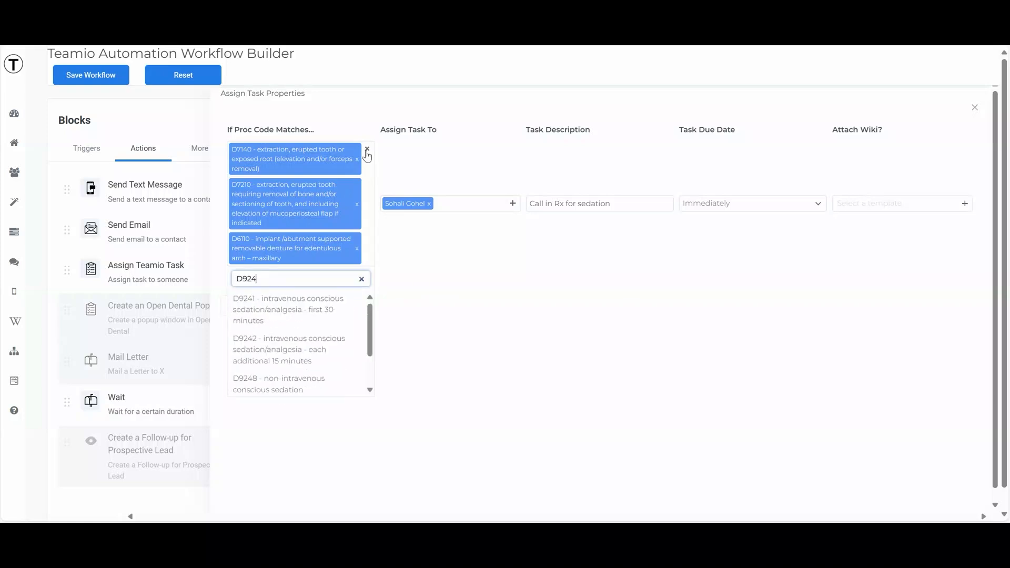
text(8)
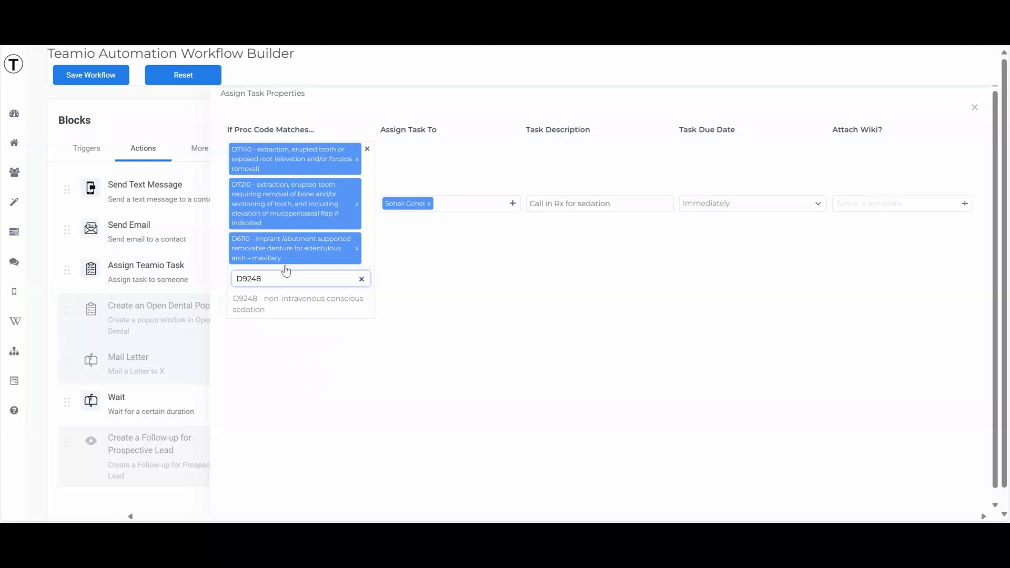
click(290, 304)
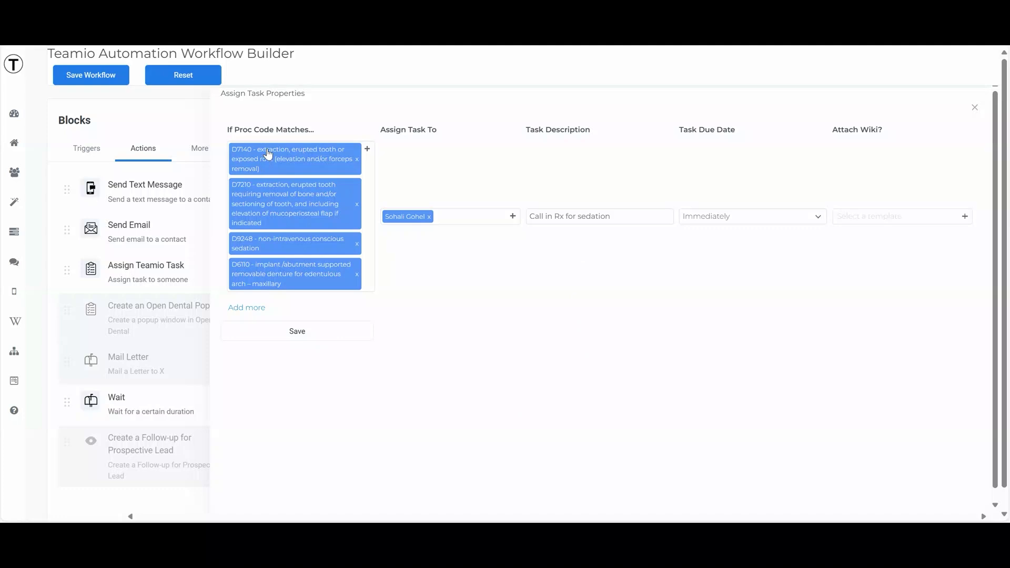
click(305, 331)
click(294, 338)
click(976, 108)
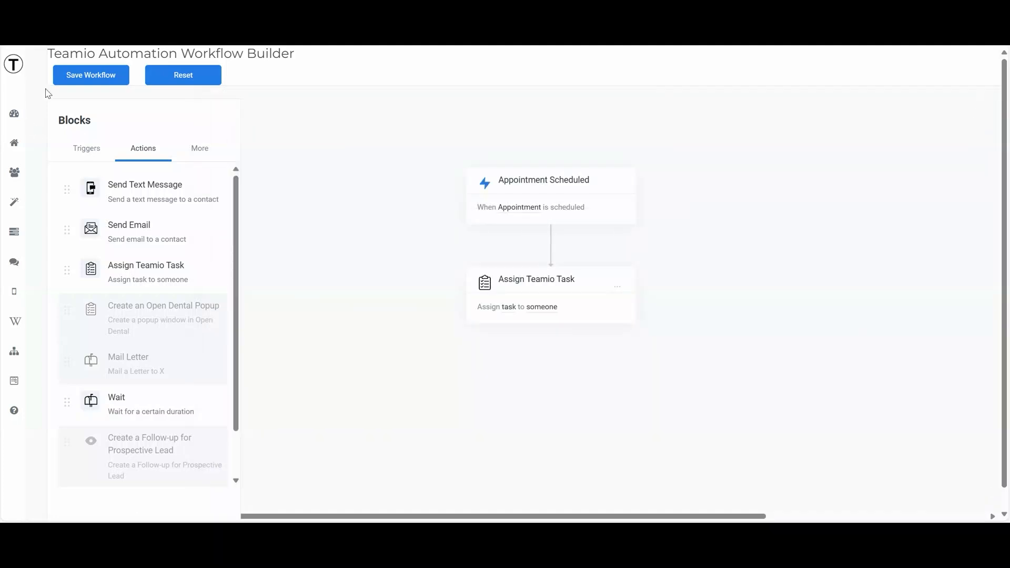
- Save the workflow as temp2 and activate it
click(79, 76)
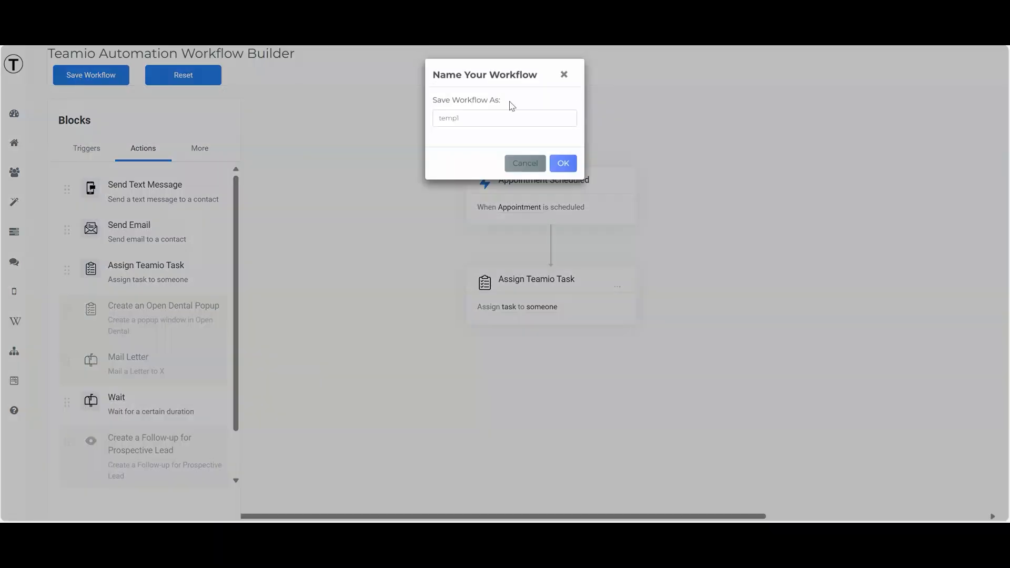
text(temp2)
click(561, 164)
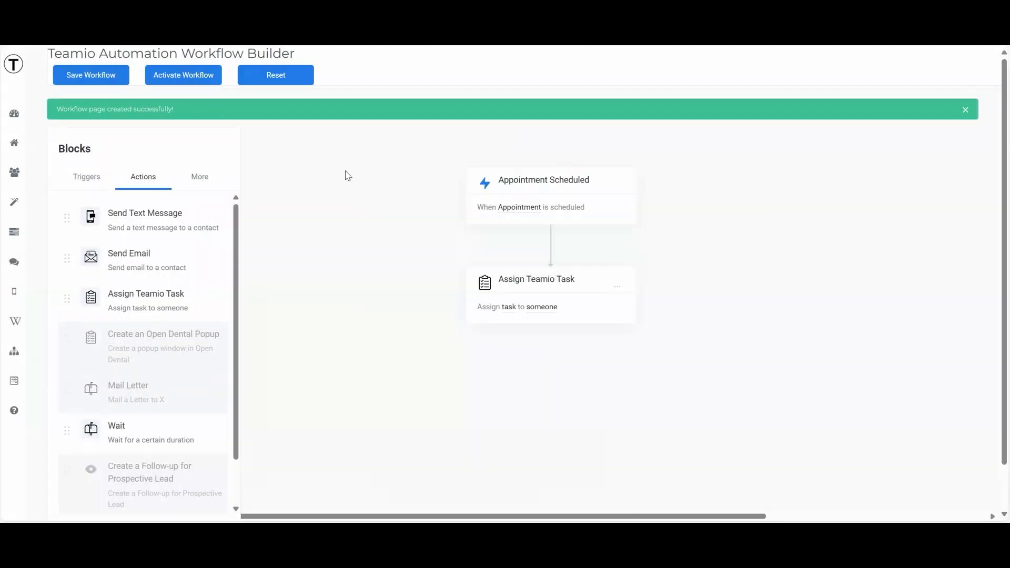
click(184, 77)
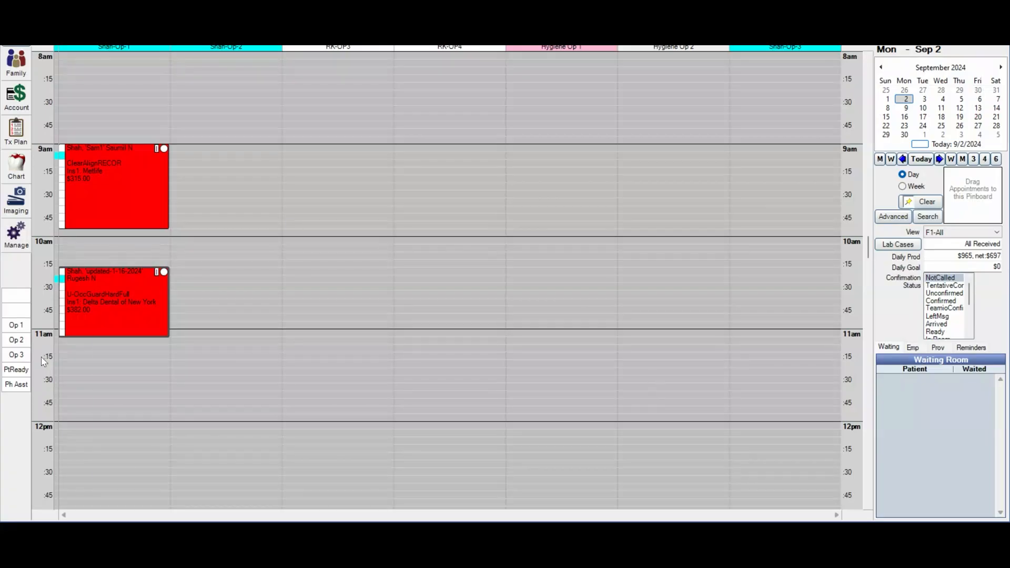
- Start a new appointment at 11:35 AM on September 2 in the first operatory for the 39-year-old patient, declining the existing unscheduled appointment
double_click(102, 389)
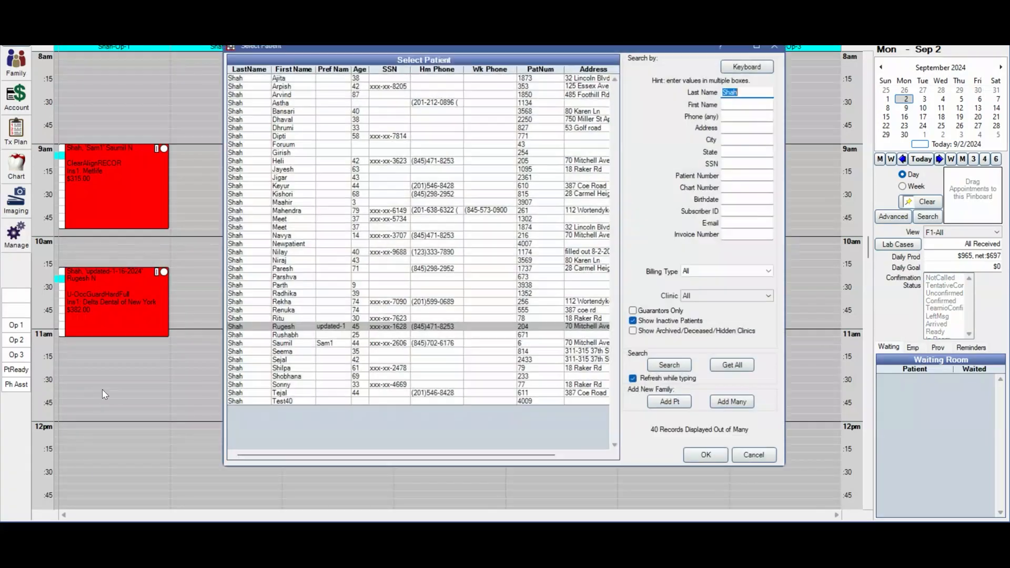
click(302, 292)
double_click(303, 293)
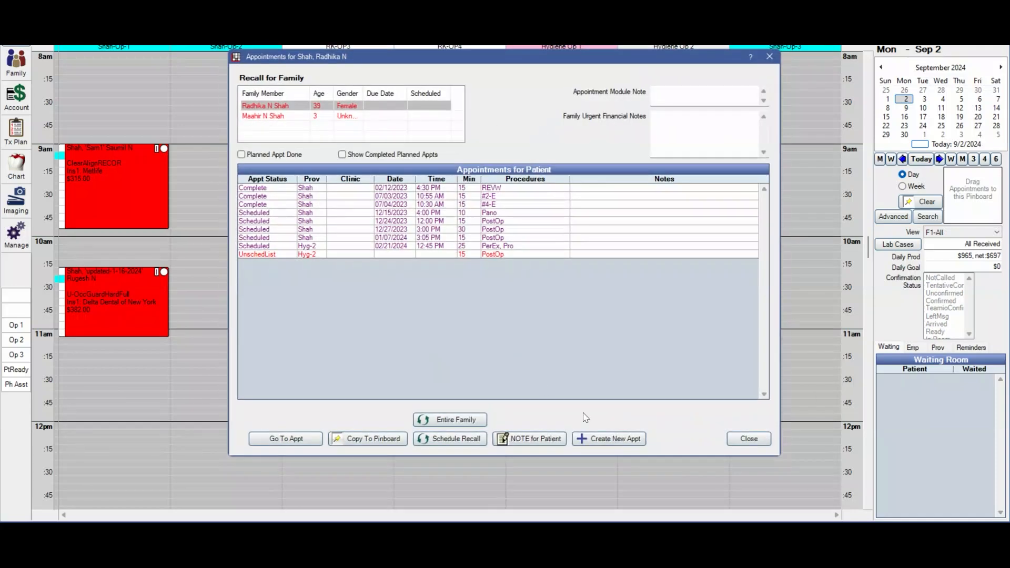
click(609, 439)
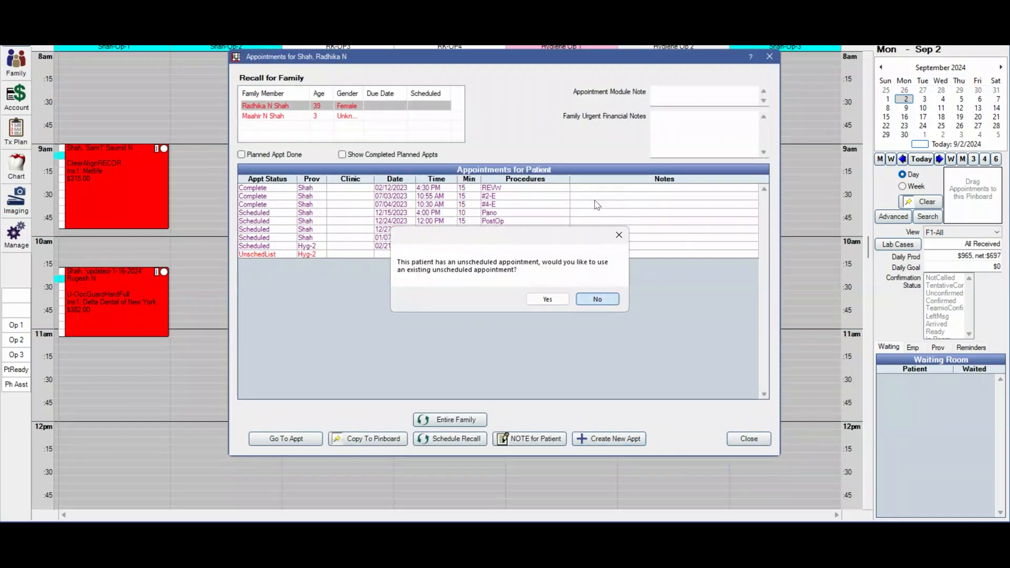
click(597, 299)
- Add extraction procedure D7210 on tooth 6 to the appointment and save it
click(611, 62)
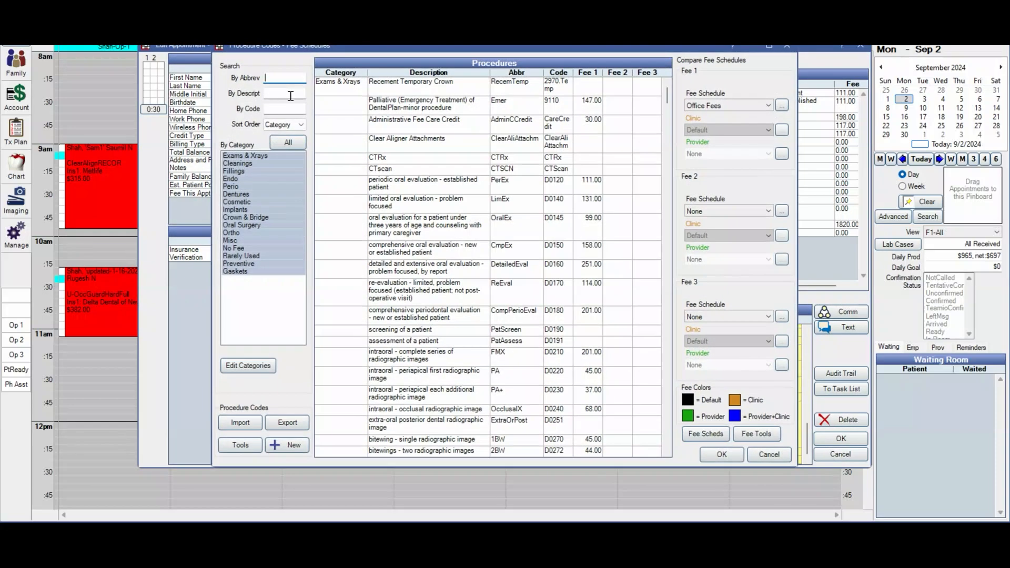
click(287, 109)
text(7)
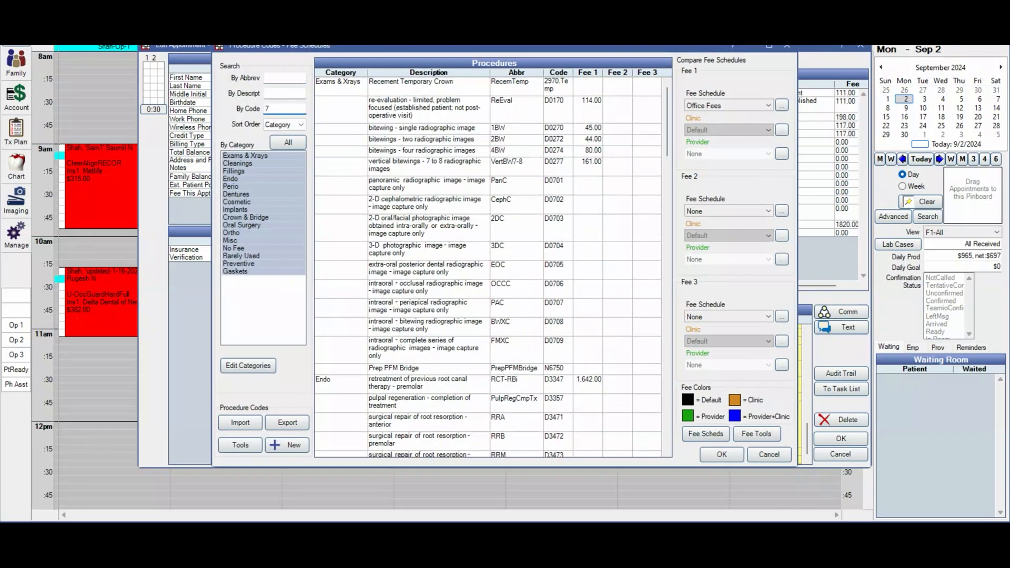
text(210)
double_click(408, 94)
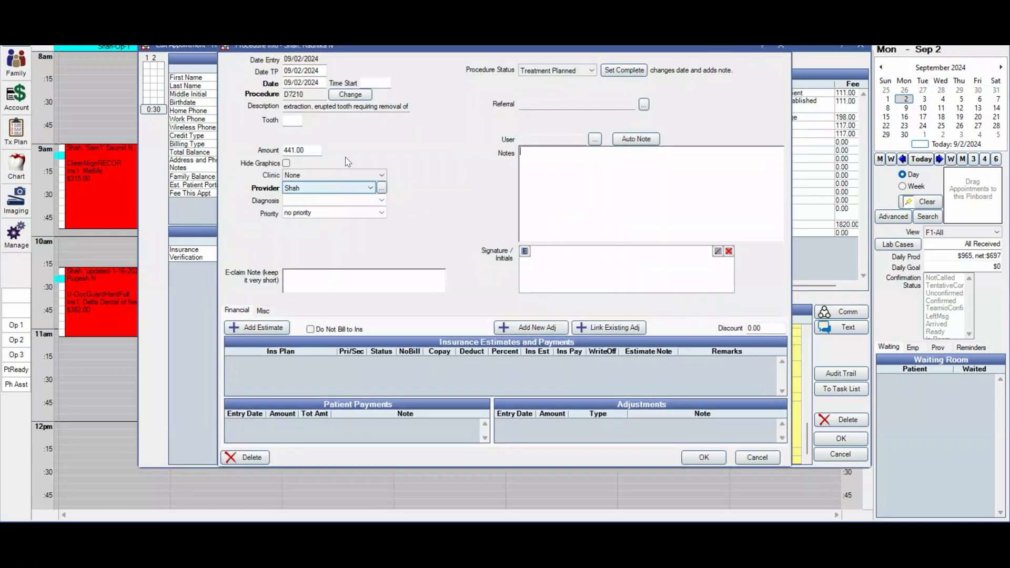
click(305, 120)
text(6)
click(704, 457)
click(841, 438)
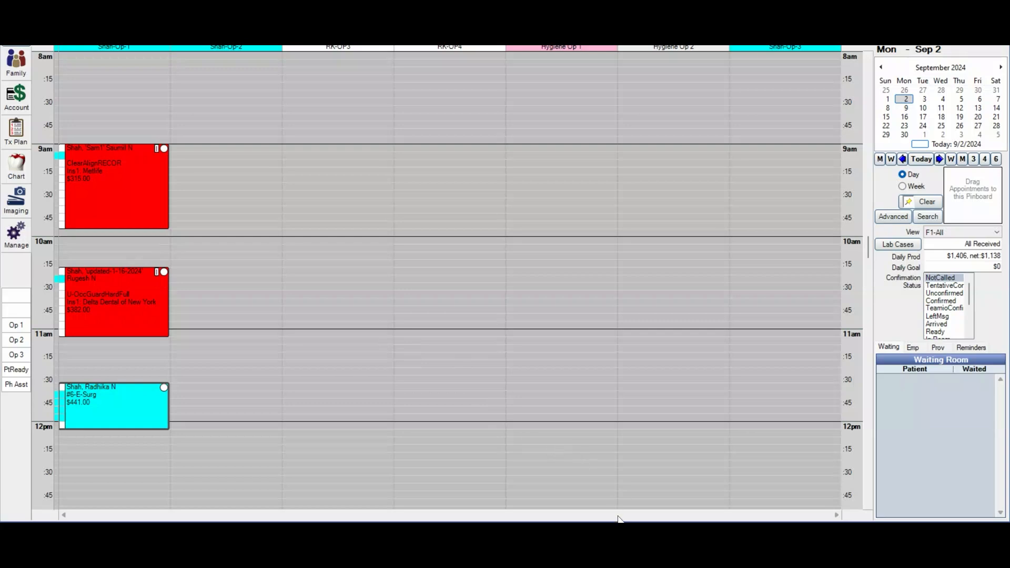
- Switch to Teamio and check the My Tasks page for the task created by the scheduled appointment
click(650, 532)
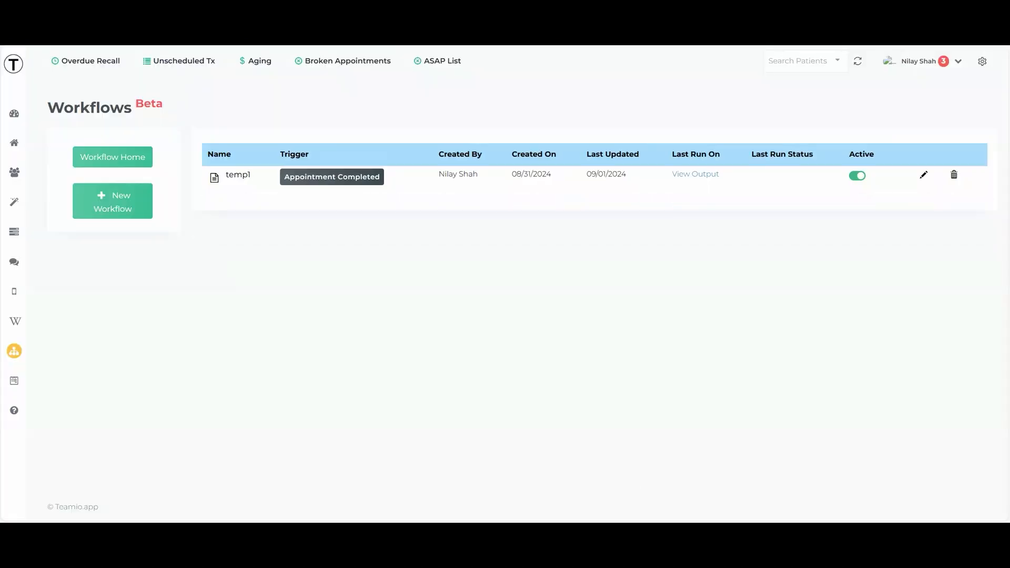
click(15, 232)
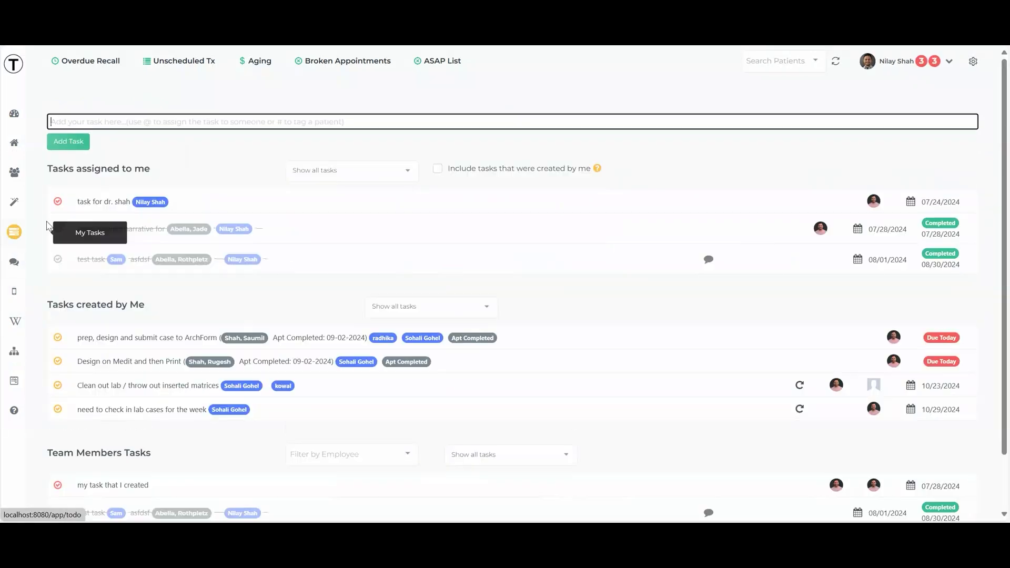
scroll(304, 248, down, 1)
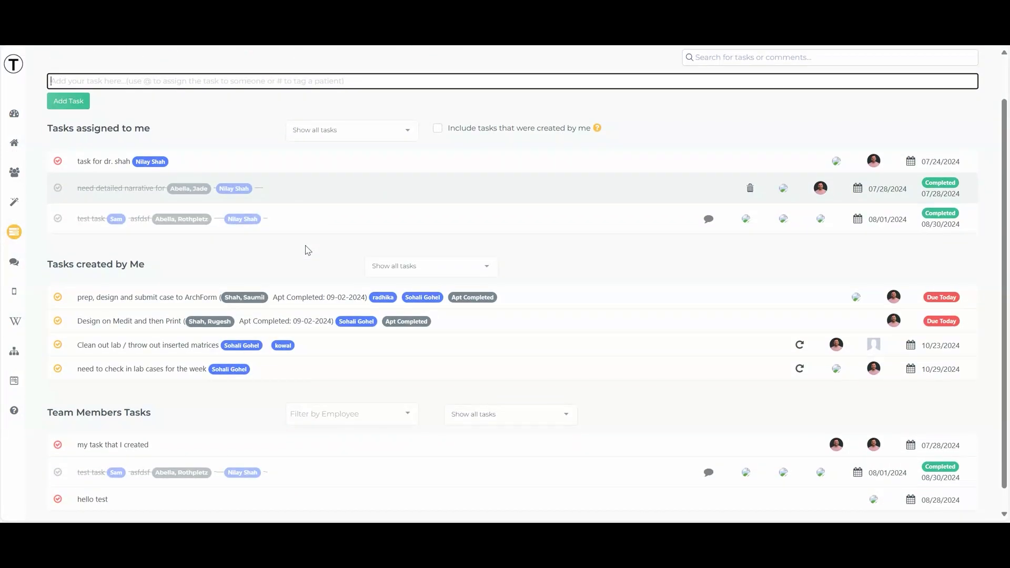
scroll(308, 251, down, 1)
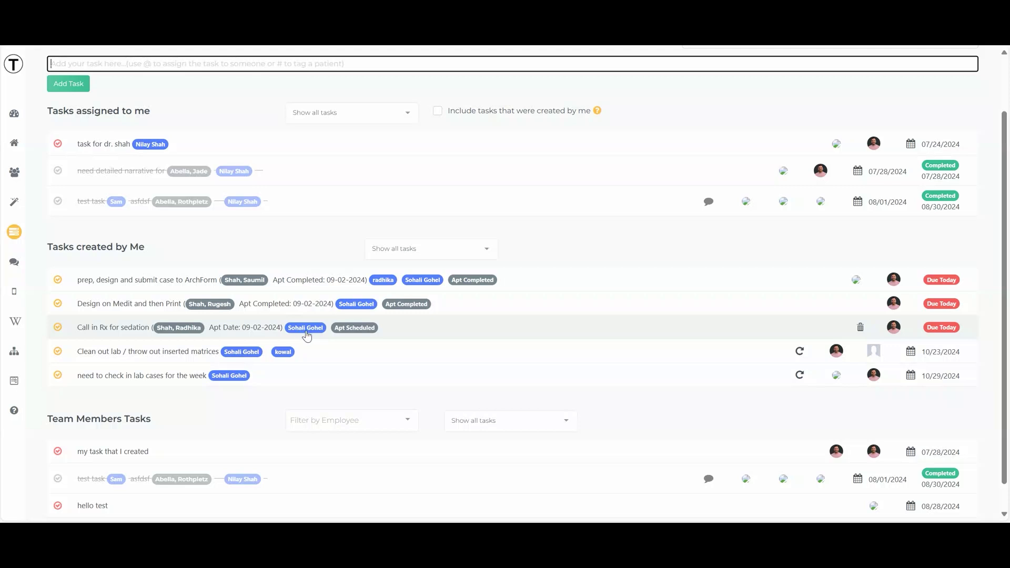
- Examine the assignee, due date and attachment options of the "Call in Rx for sedation" task, and close its details
click(443, 336)
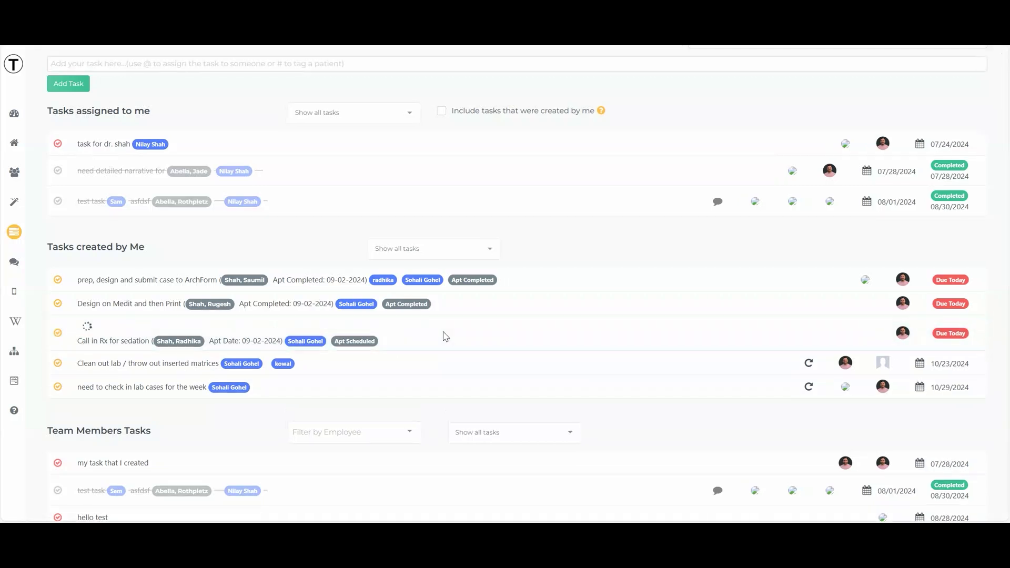
scroll(650, 284, down, 2)
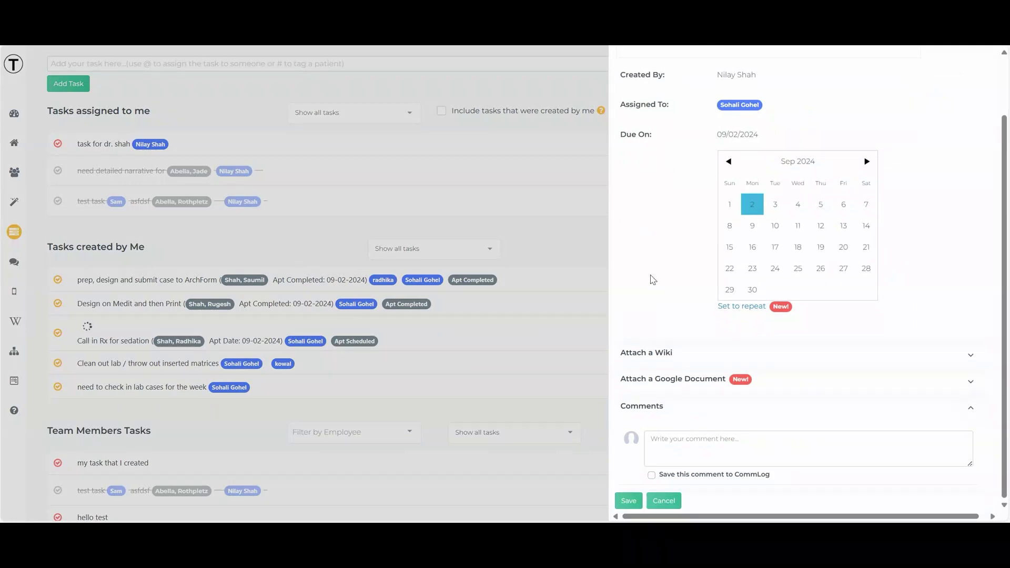
scroll(651, 280, up, 2)
scroll(650, 280, down, 2)
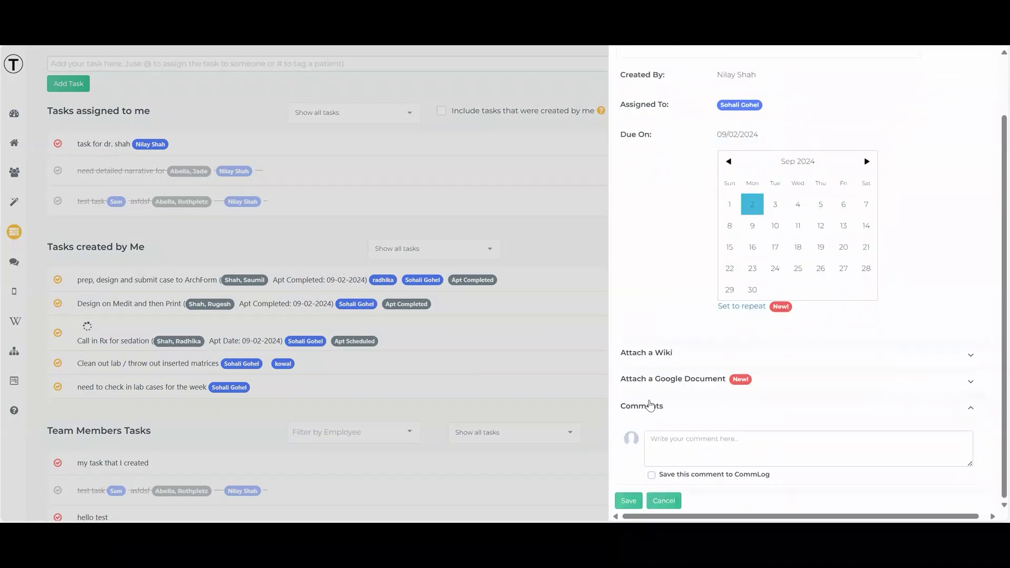
click(666, 504)
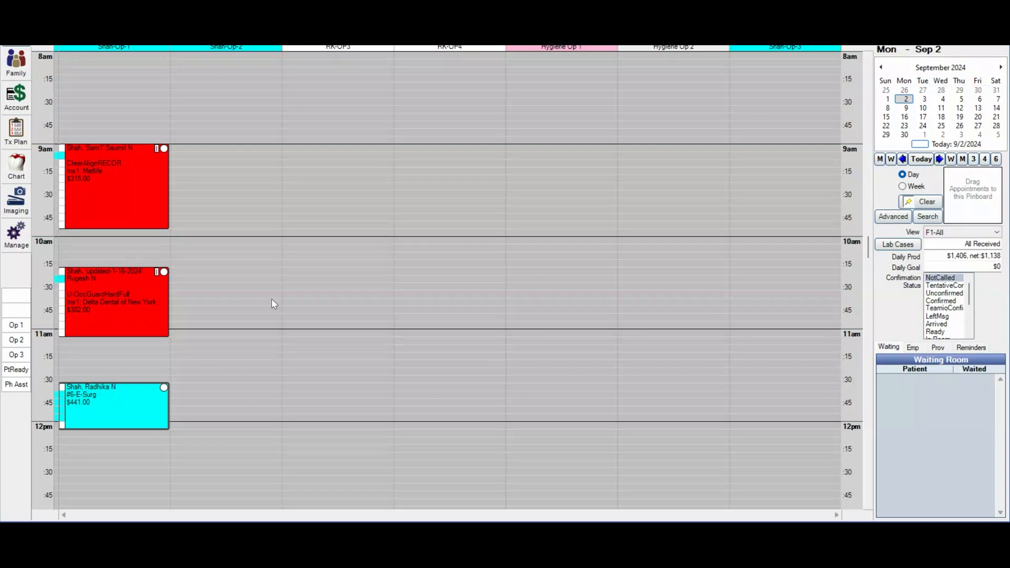
- In Open Dental, add the Review procedure to the 11:35 AM appointment and set the appointment complete
mouse_move(125, 390)
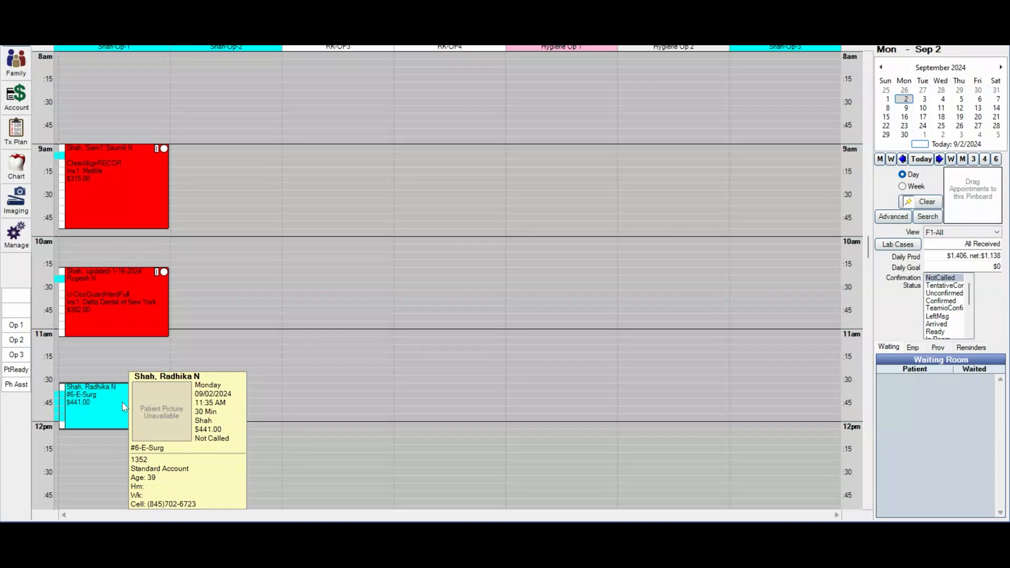
double_click(122, 402)
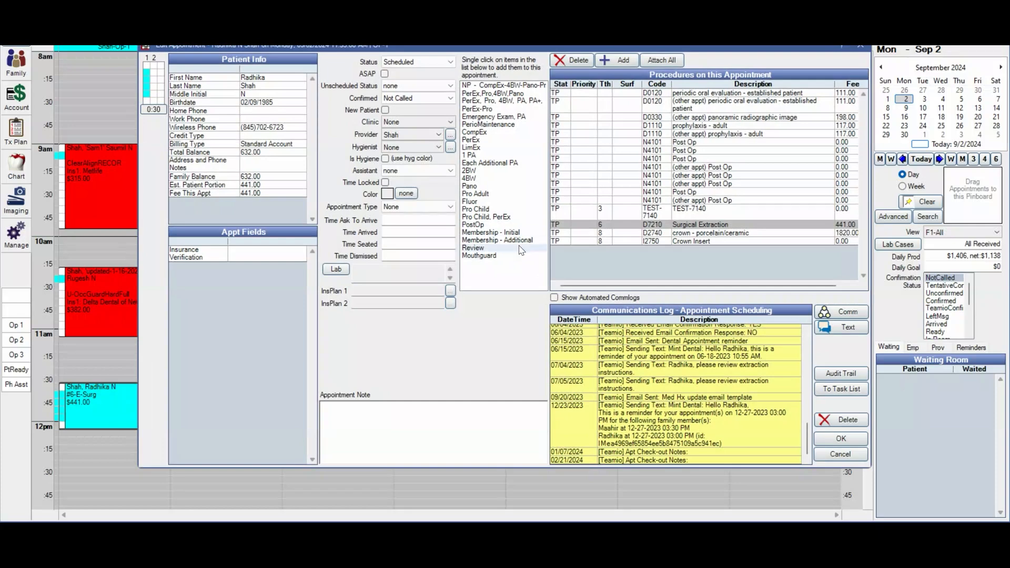
click(490, 250)
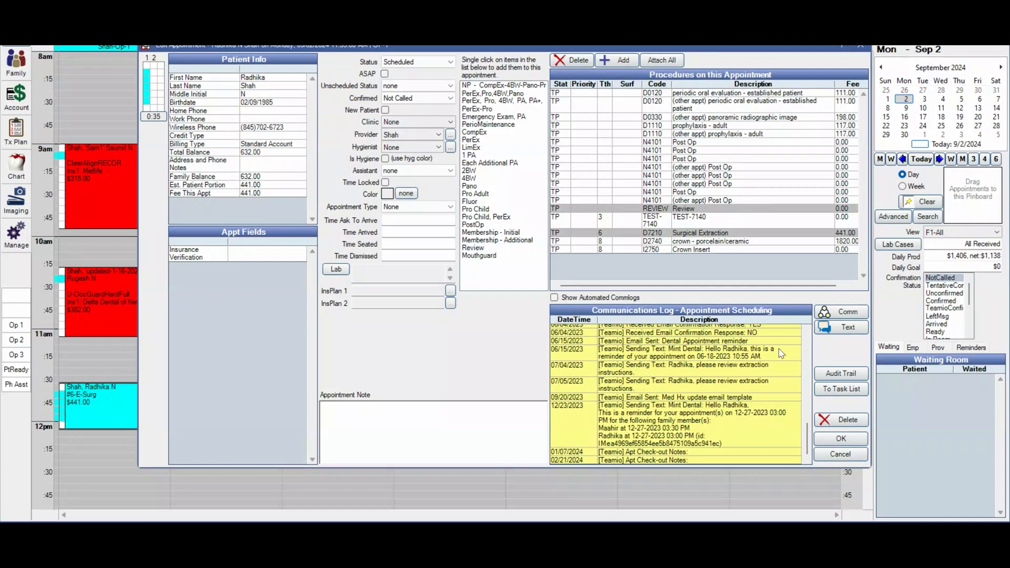
click(829, 440)
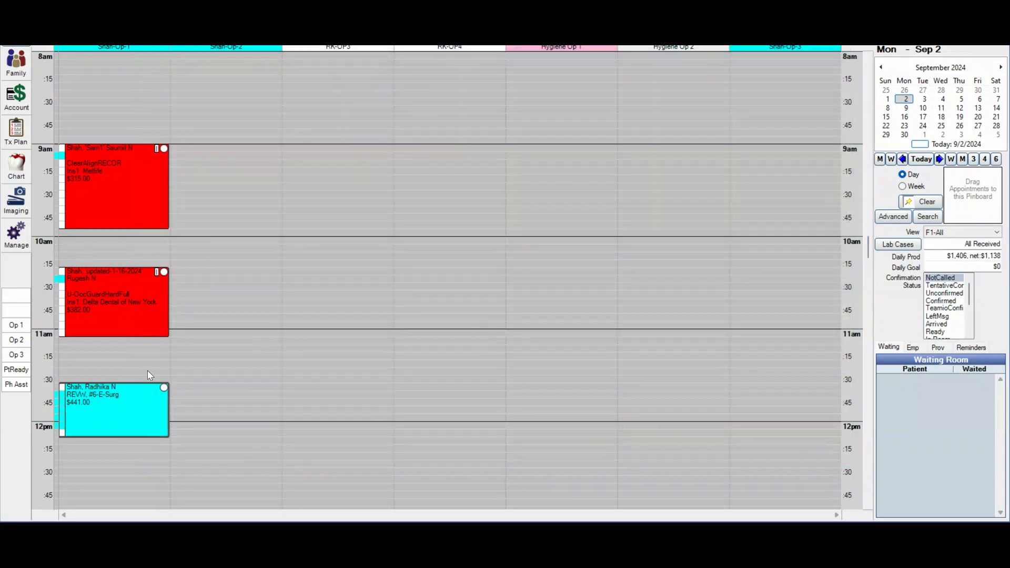
right_click(136, 401)
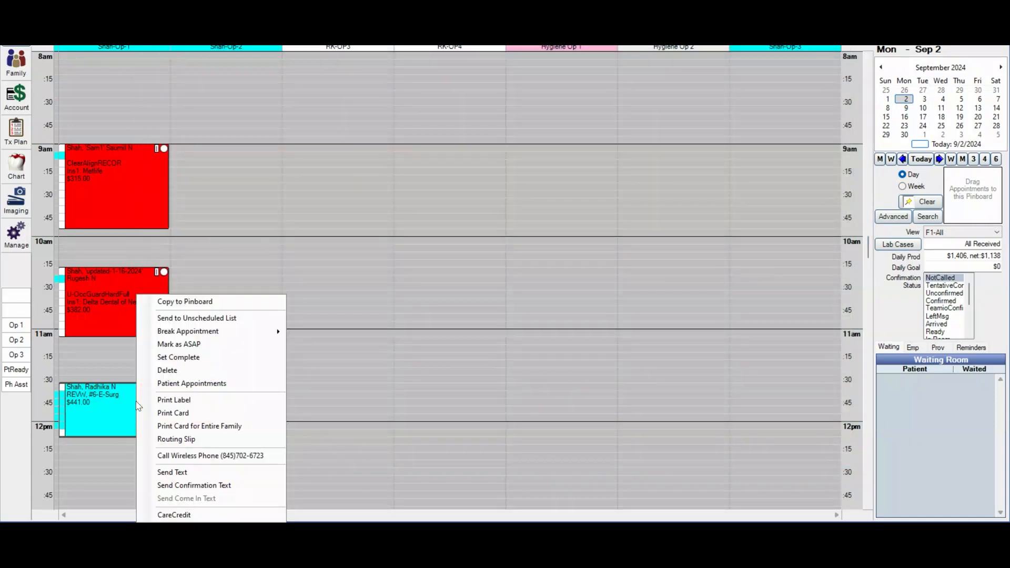
click(202, 357)
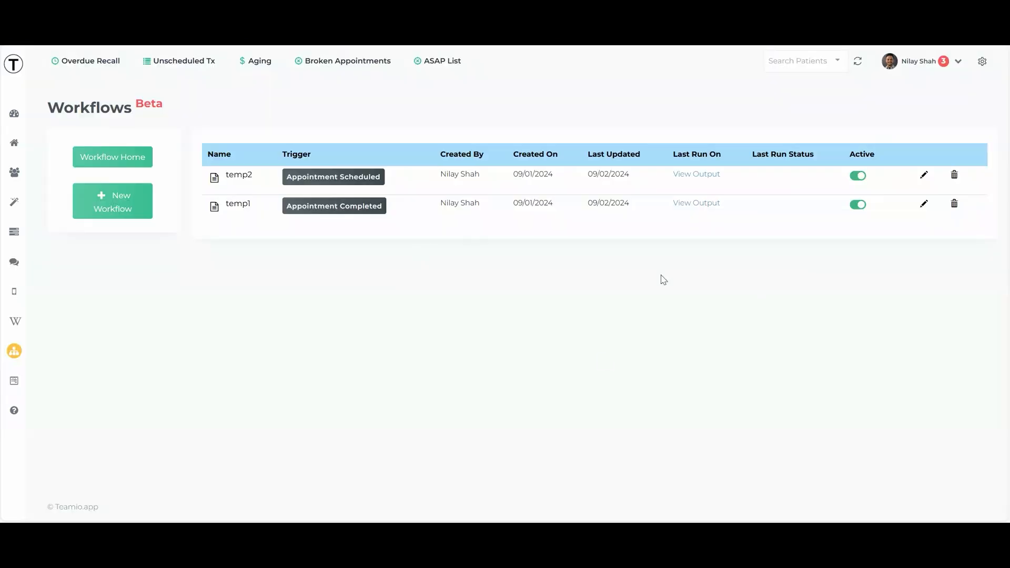
- Edit the temp1 workflow in Teamio and attach a Send Text Message action under the Appointment Completed trigger
click(925, 207)
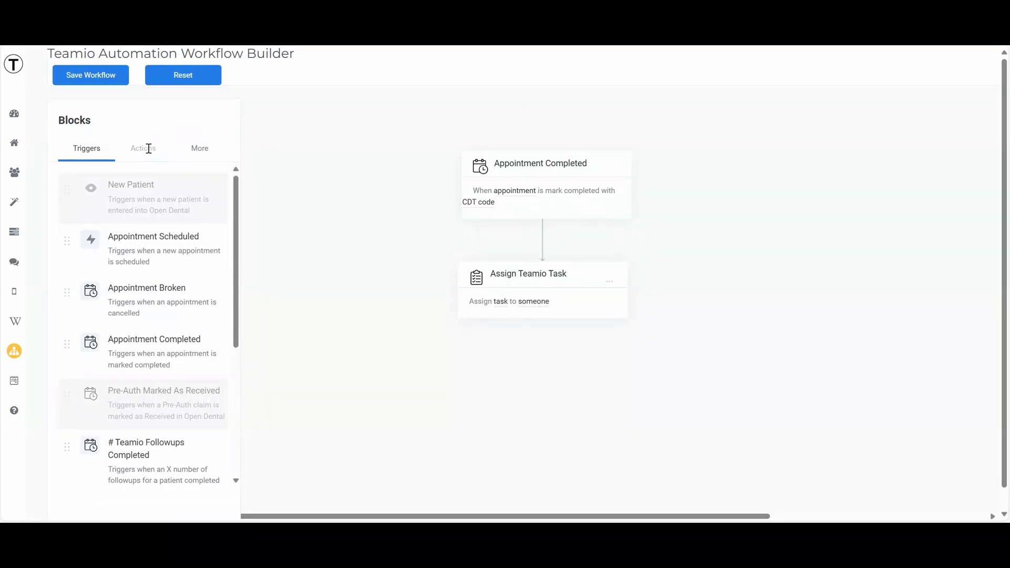
click(149, 149)
drag(154, 204, 508, 263)
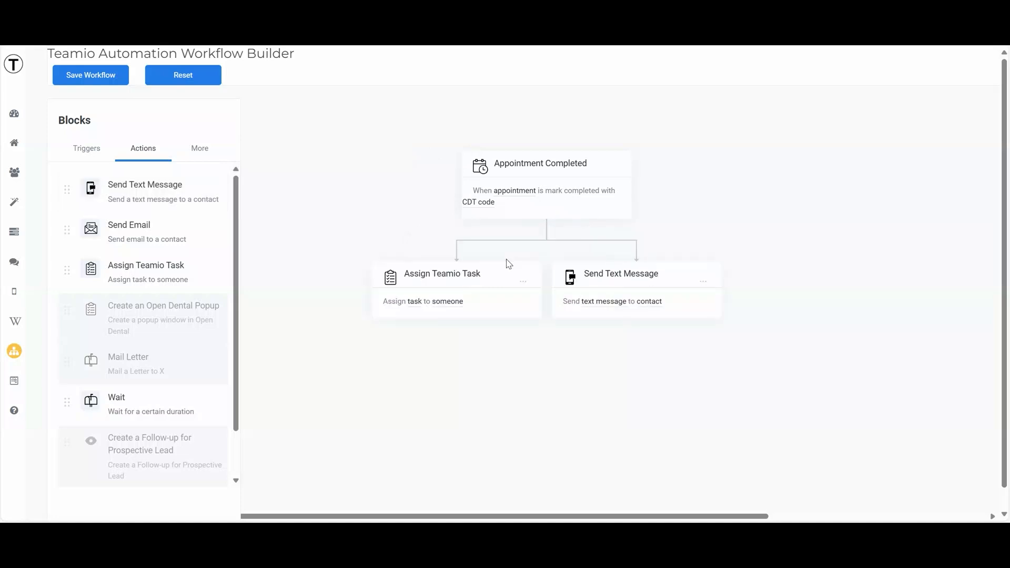
- Match the text message to procedure code REVIEW with the Review SMS template, and save the SMS properties
click(619, 275)
click(337, 138)
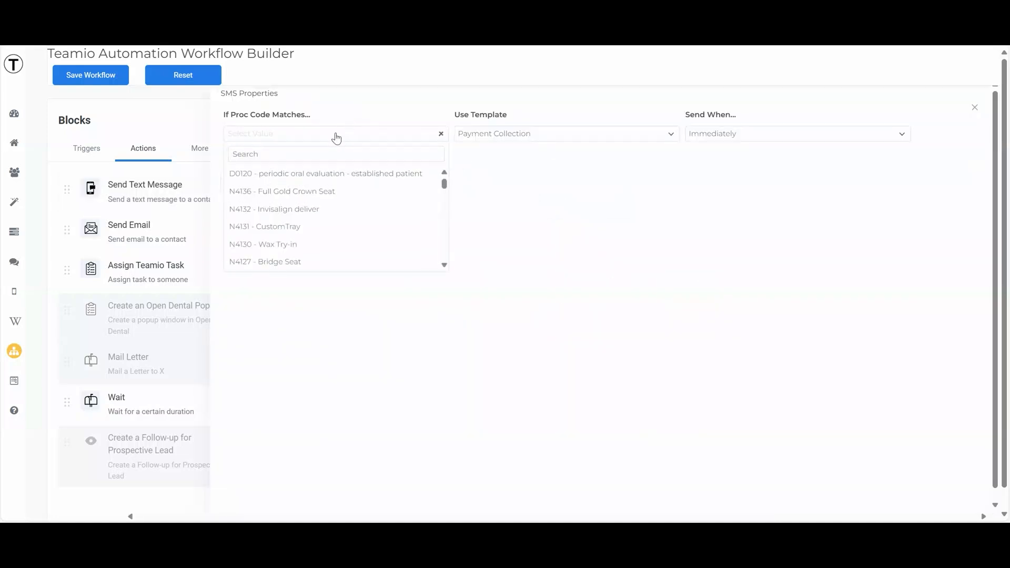
text(review)
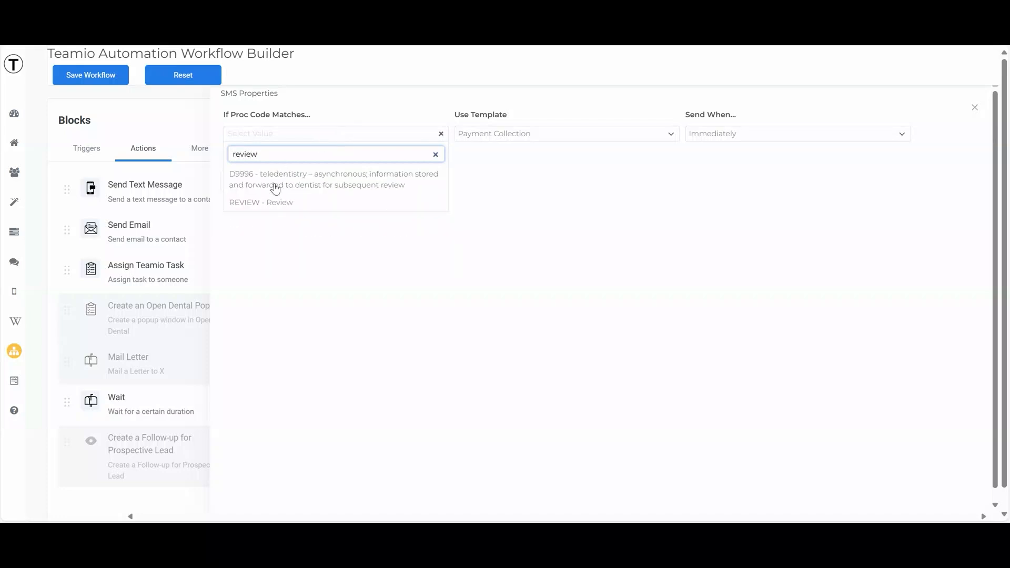
click(274, 204)
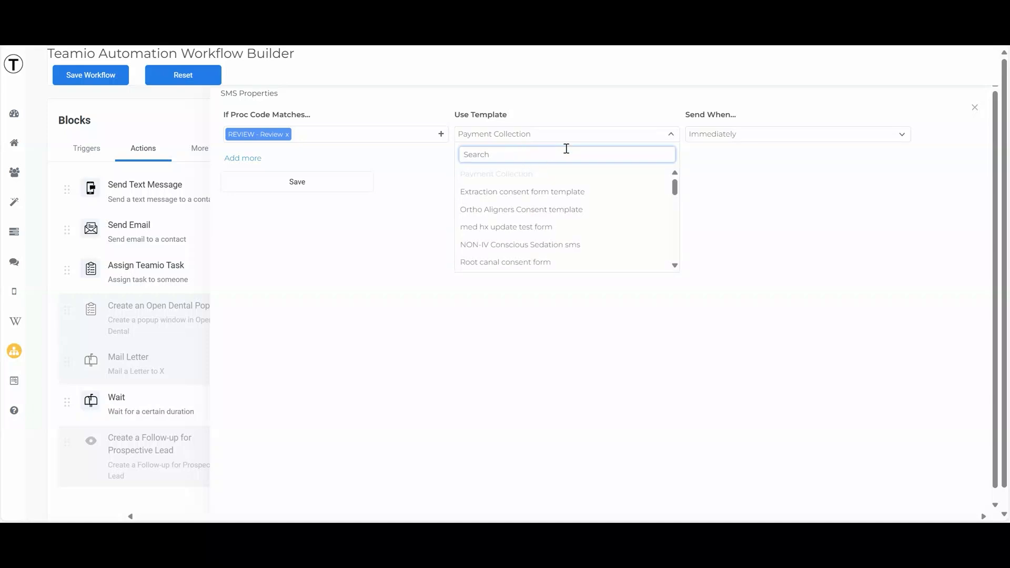
text(review)
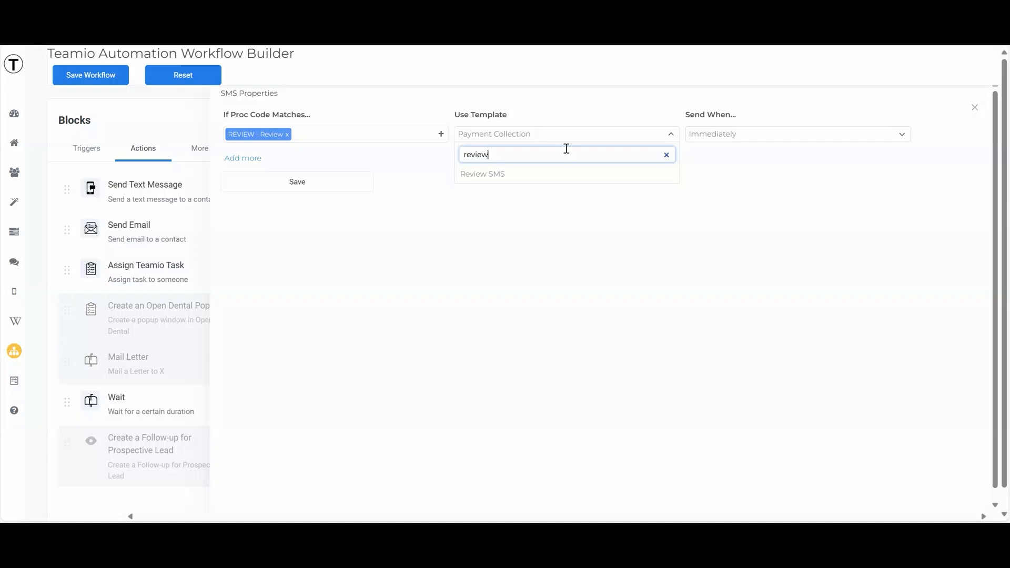
click(489, 175)
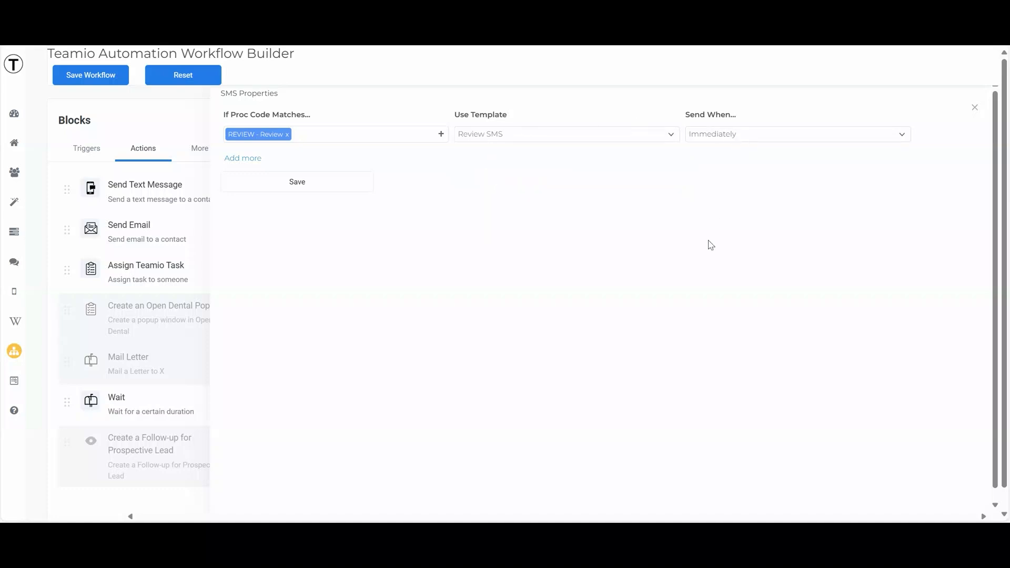
click(289, 183)
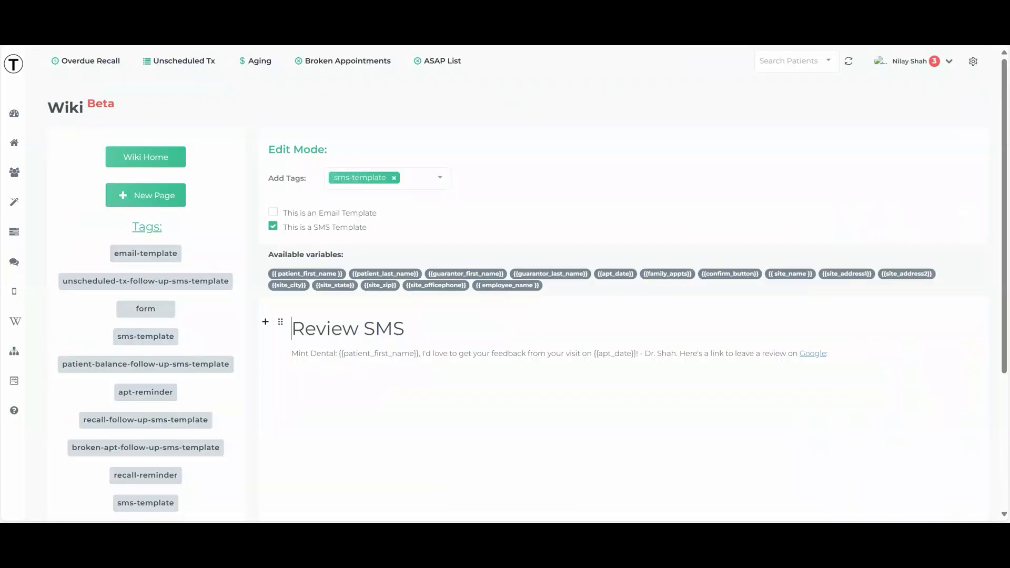
- Examine the Review SMS wiki template's message, available variables and link option, and close the workflow's SMS properties
scroll(567, 361, down, 1)
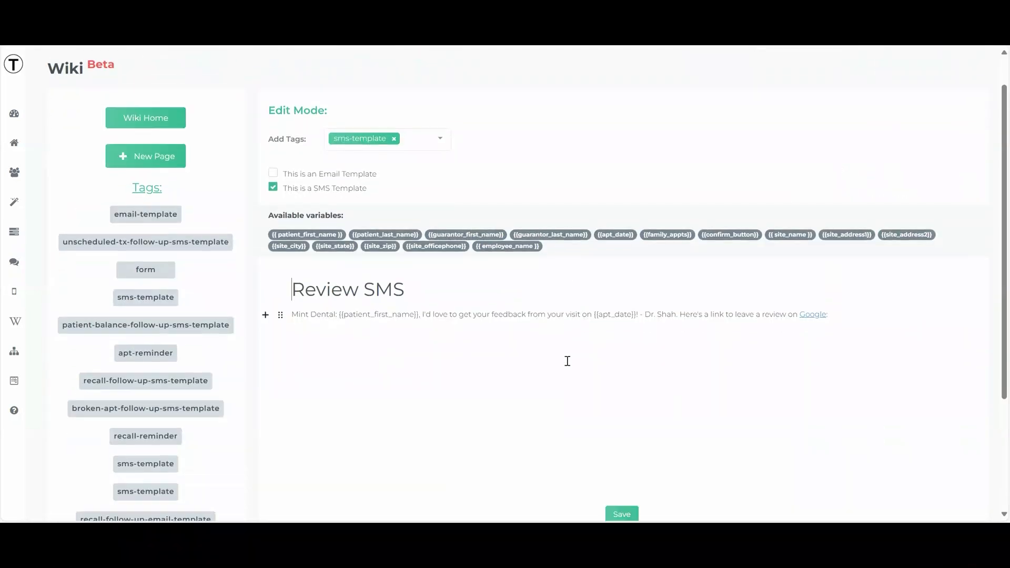
scroll(570, 366, up, 1)
scroll(570, 365, down, 1)
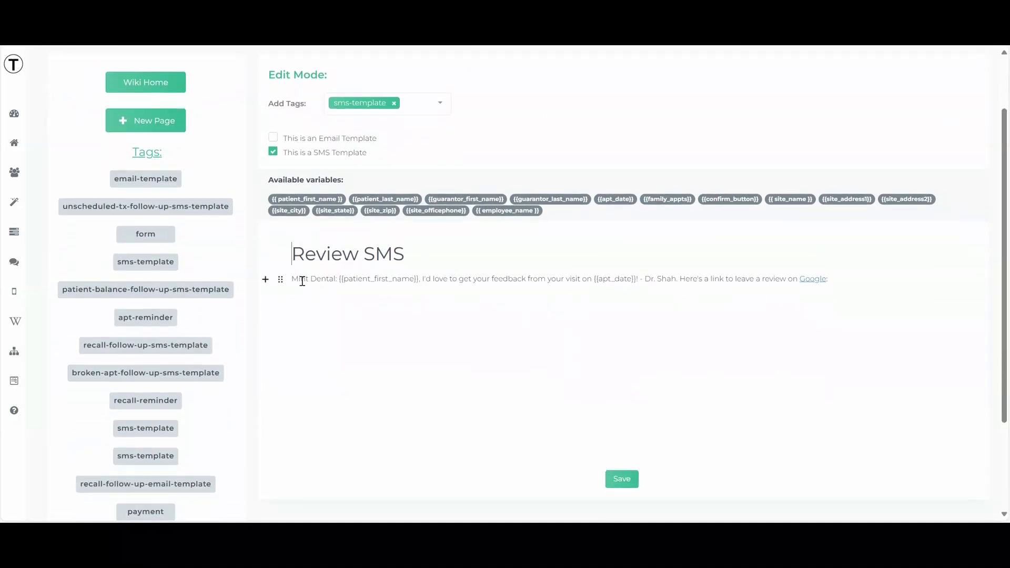
scroll(420, 225, up, 1)
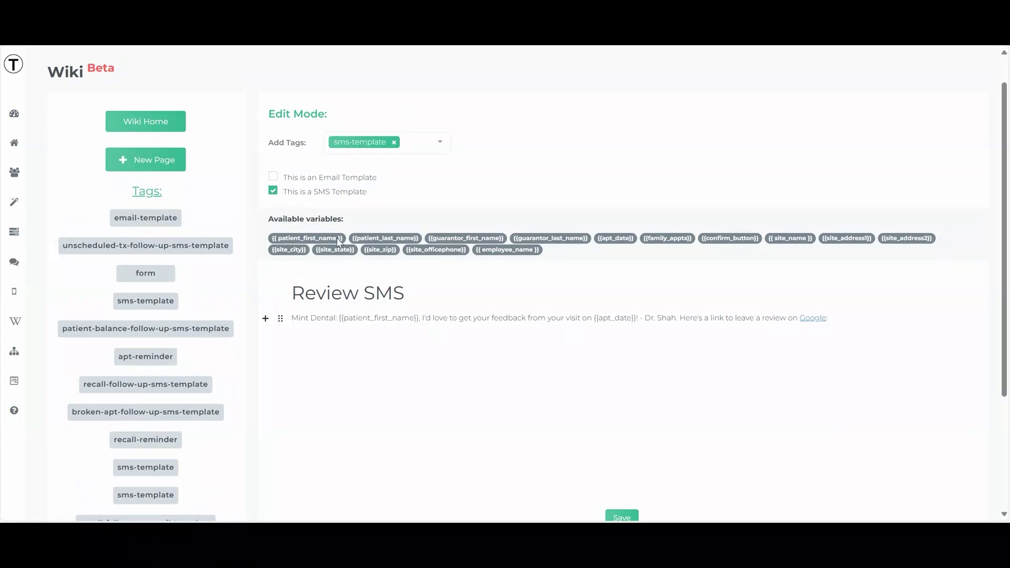
scroll(368, 346, down, 1)
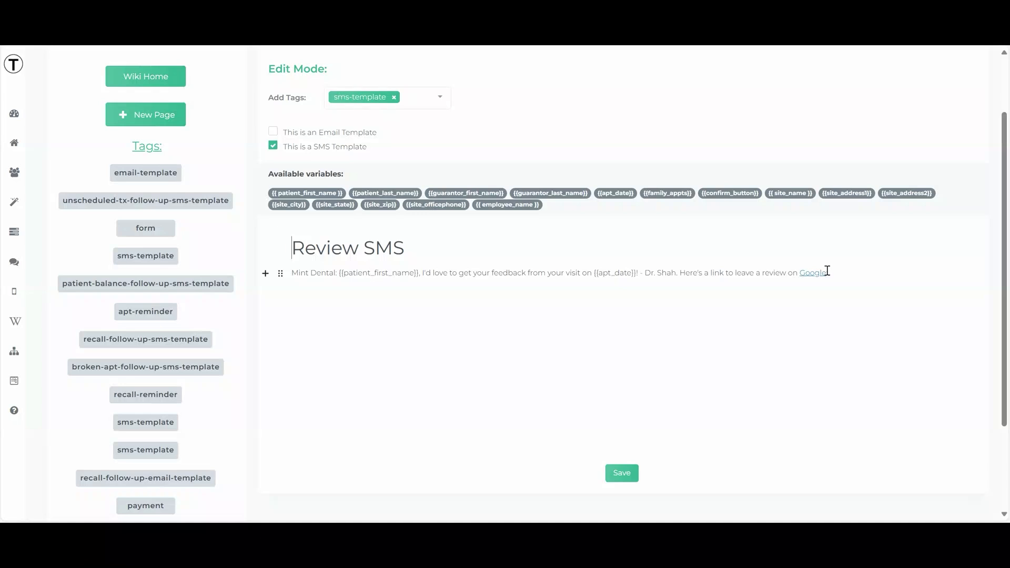
drag(728, 273, 756, 273)
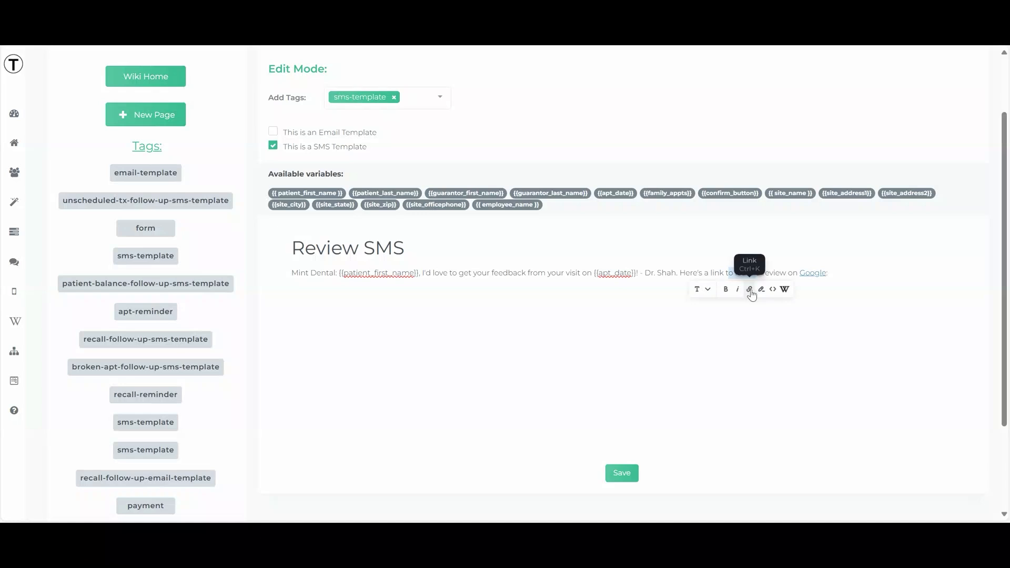
click(749, 289)
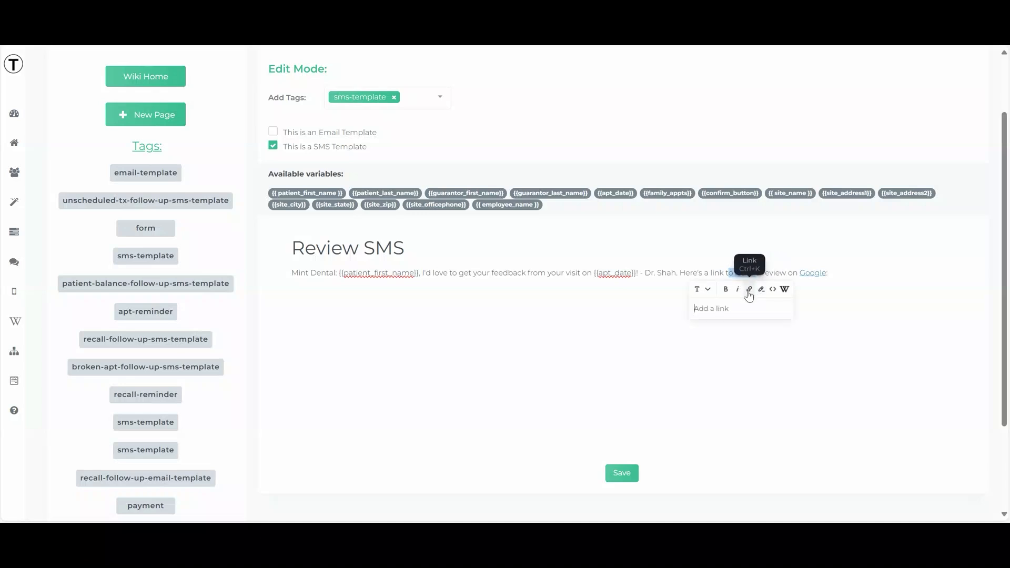
click(751, 366)
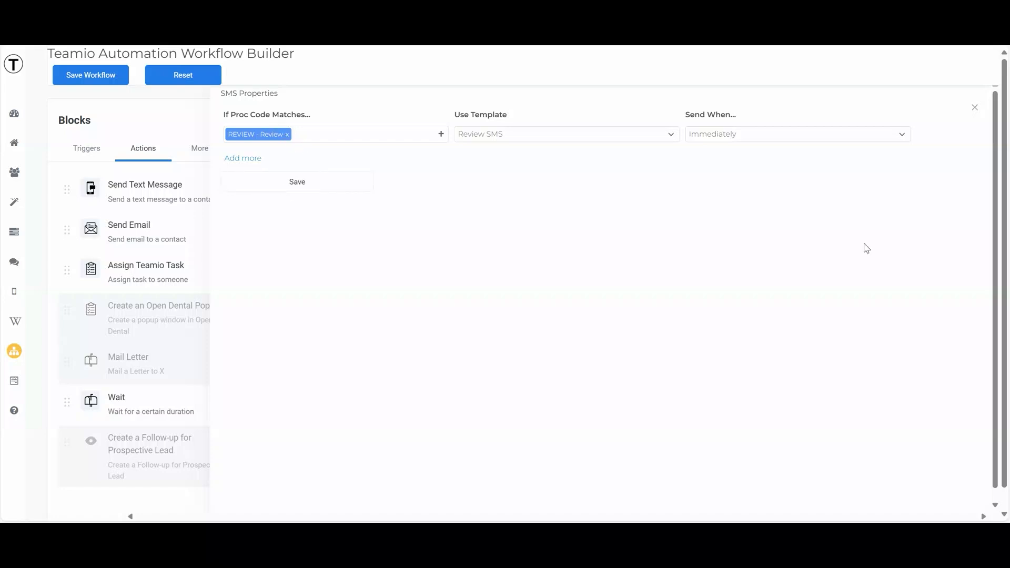
click(975, 108)
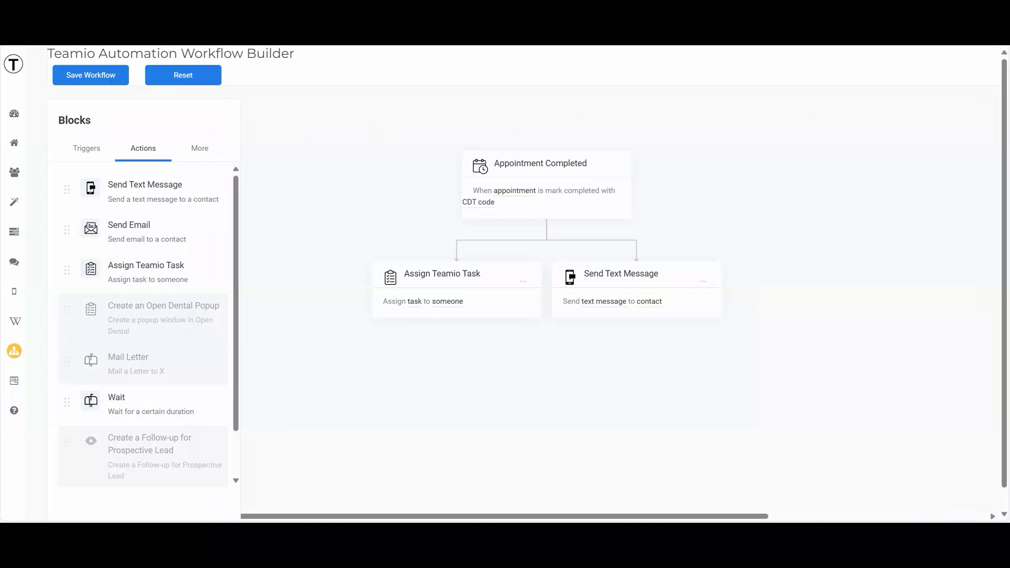